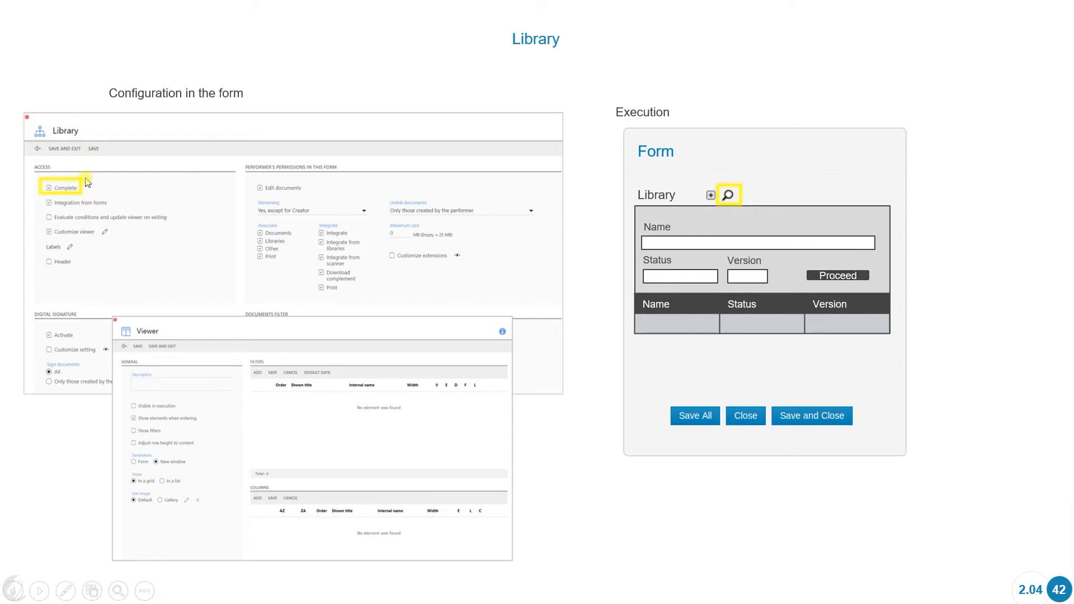
pyautogui.click(124, 203)
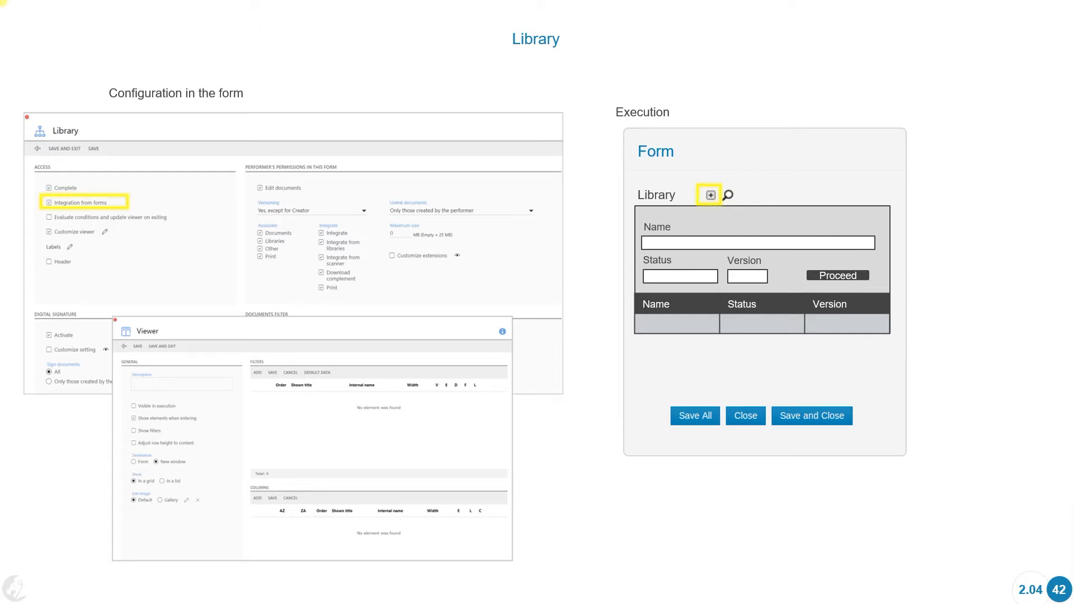
pyautogui.click(594, 487)
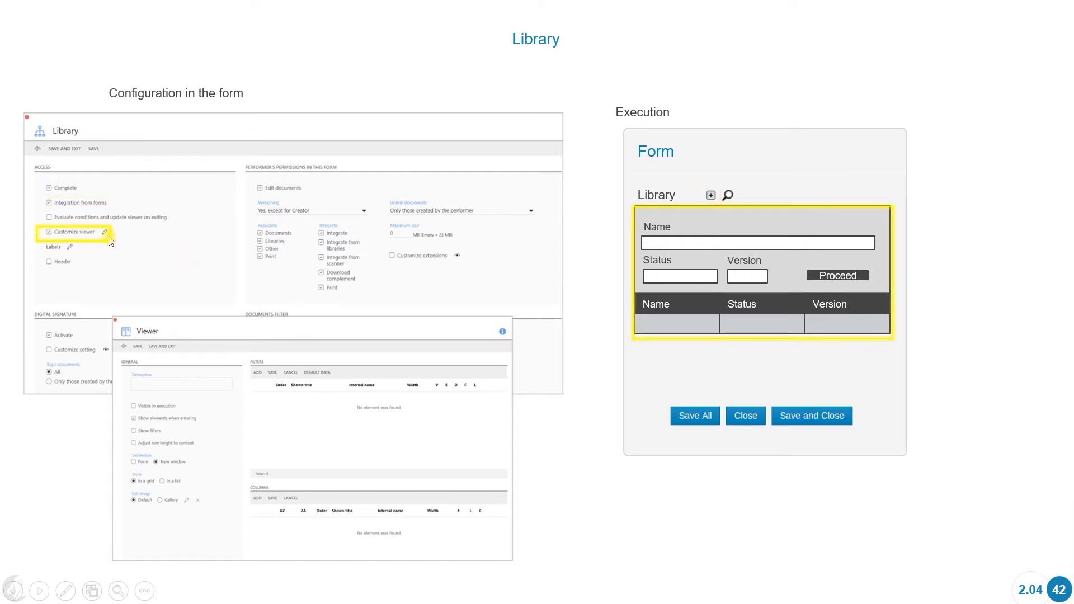
pyautogui.click(635, 492)
pyautogui.click(635, 493)
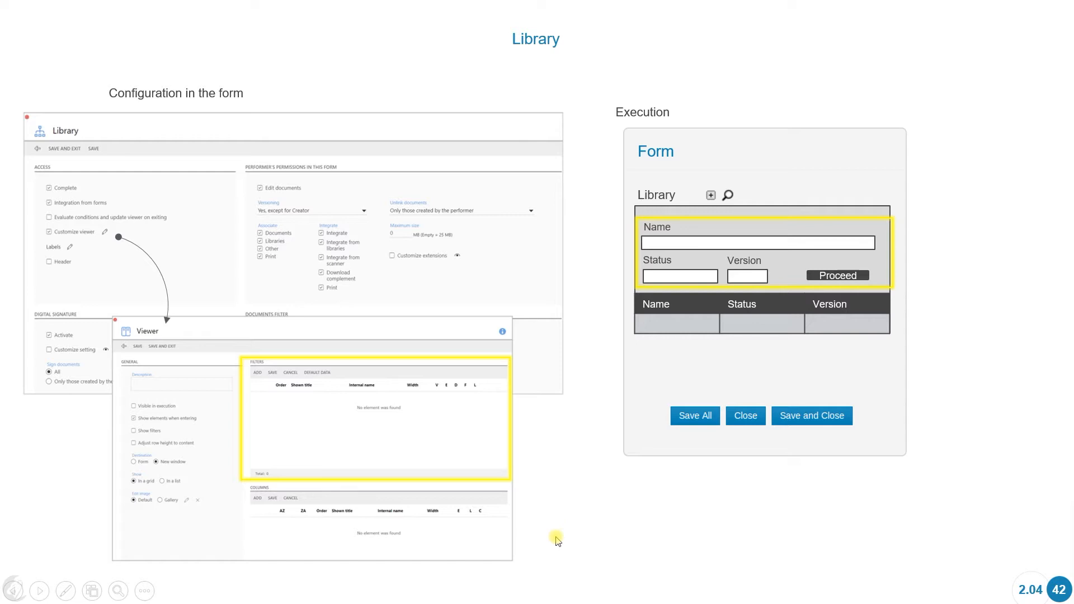
pyautogui.click(582, 525)
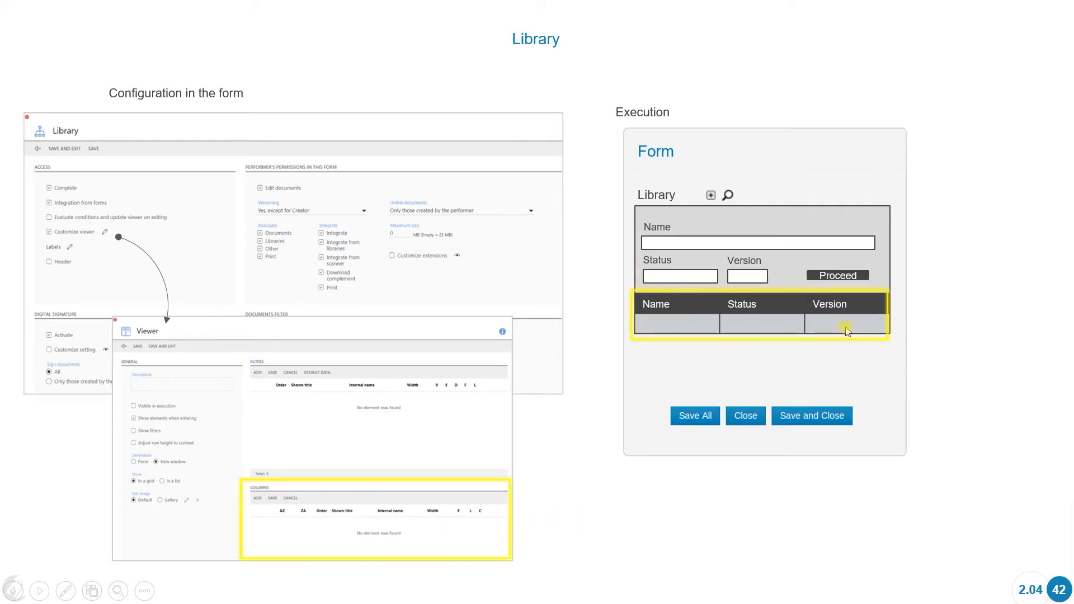
pyautogui.click(698, 548)
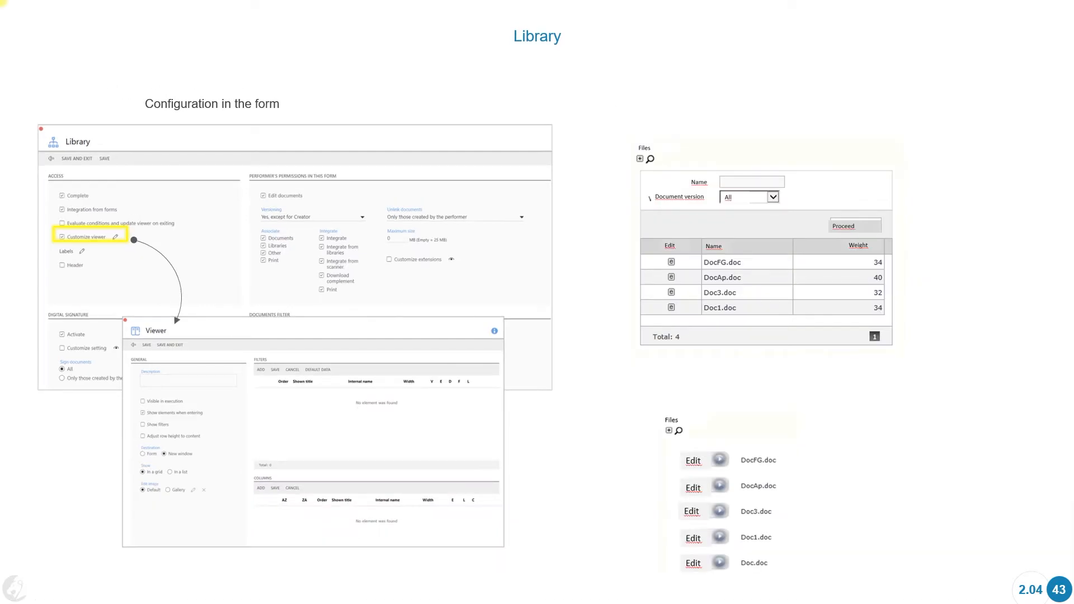
pyautogui.click(84, 501)
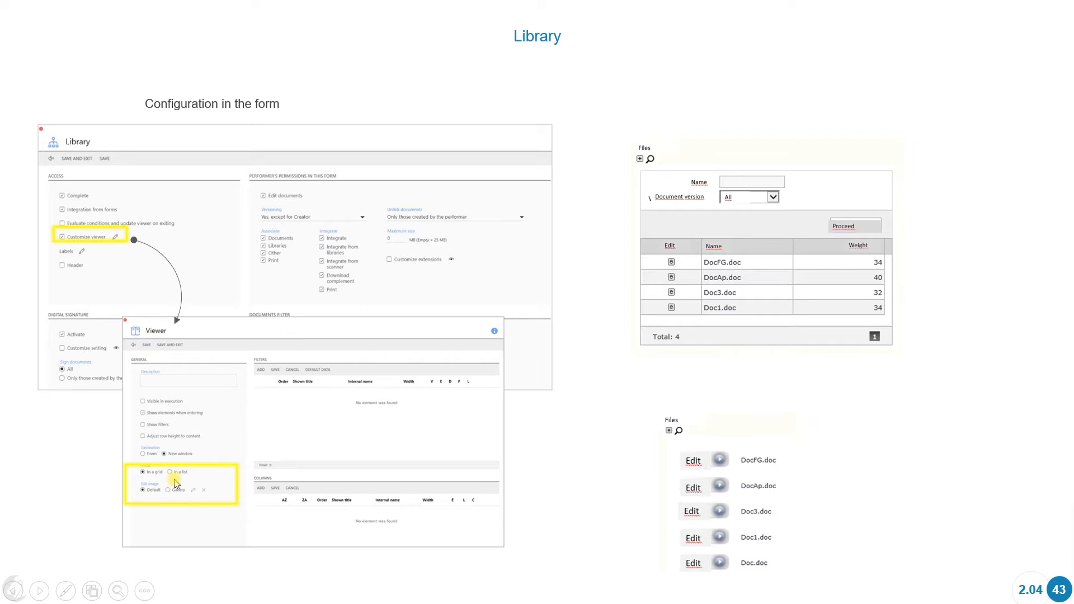
pyautogui.click(999, 445)
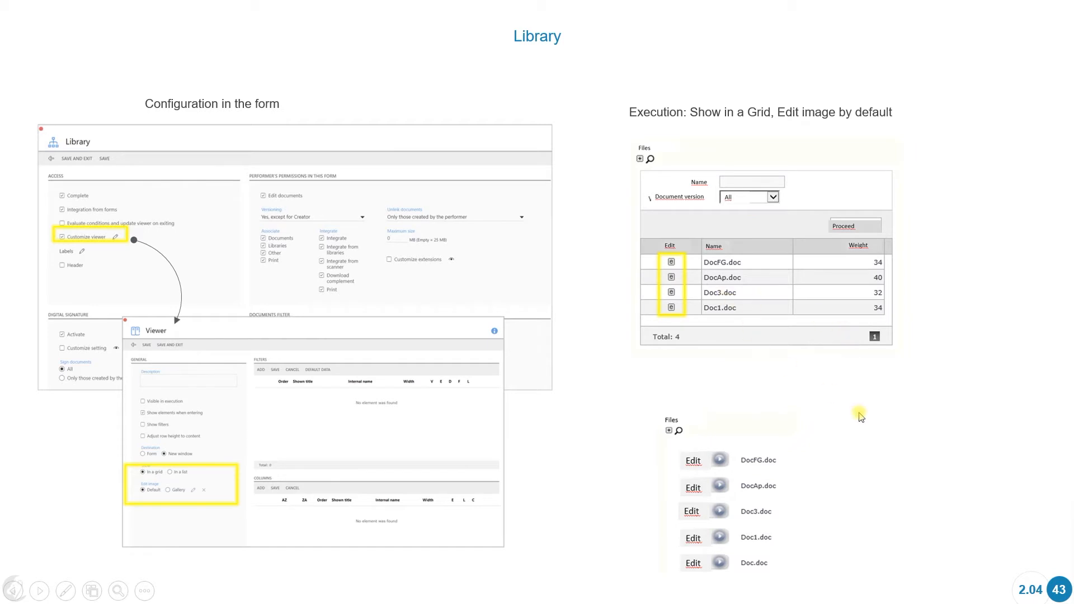
pyautogui.click(867, 451)
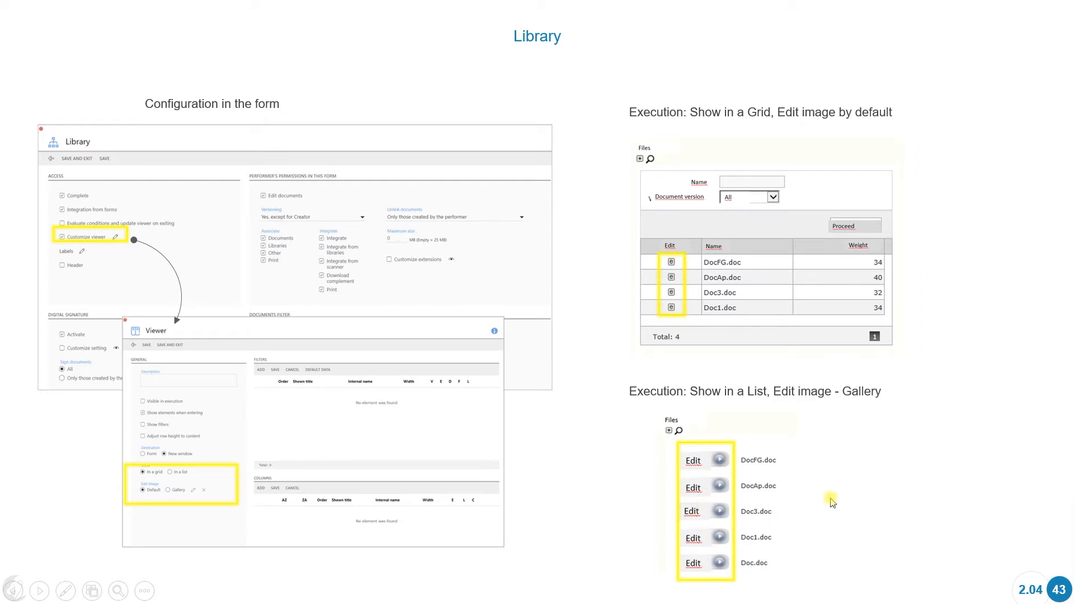
pyautogui.click(883, 499)
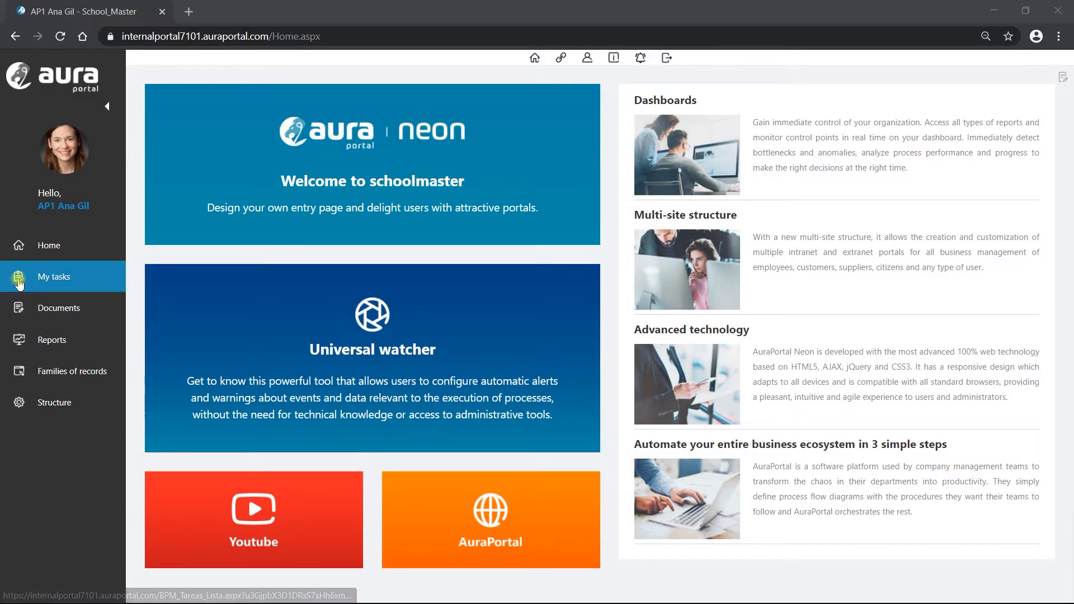
# Step: Start the 2.0 Teacher process from the personal tasks and open its General terms section
pyautogui.click(18, 280)
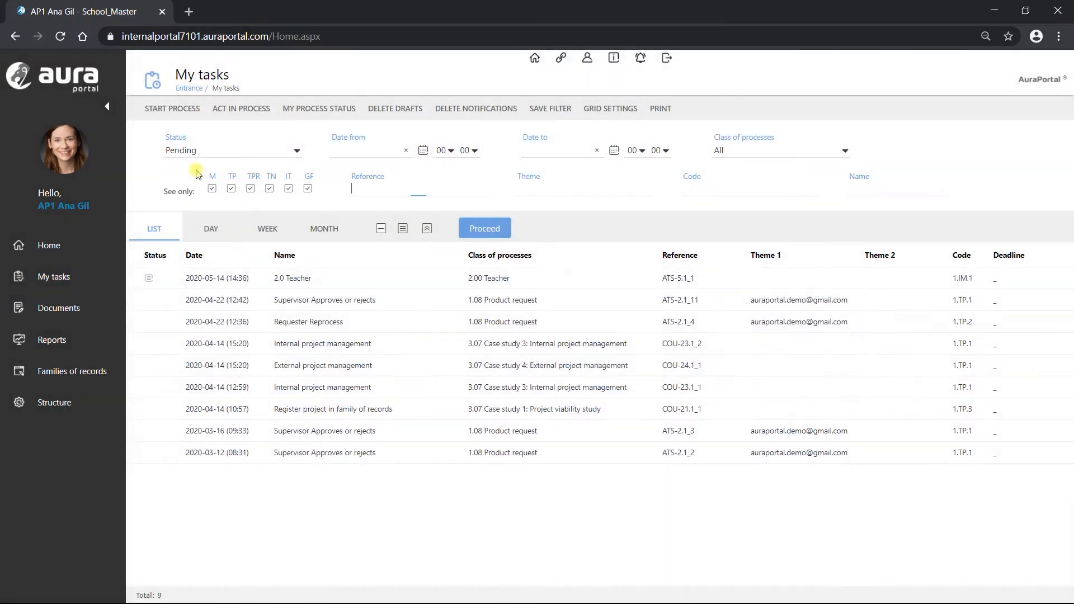
pyautogui.click(172, 108)
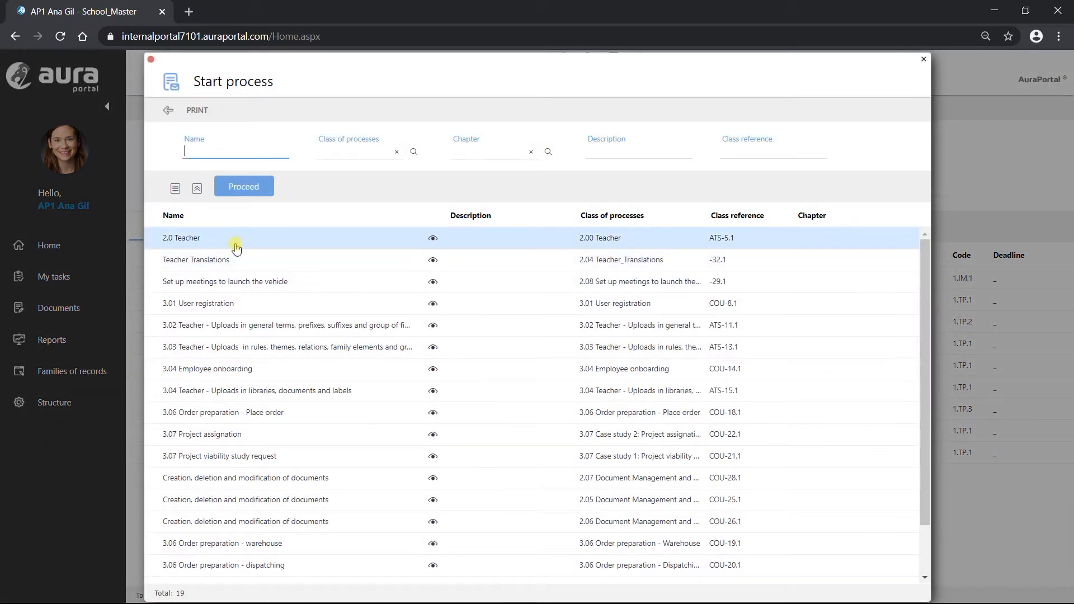
pyautogui.click(235, 238)
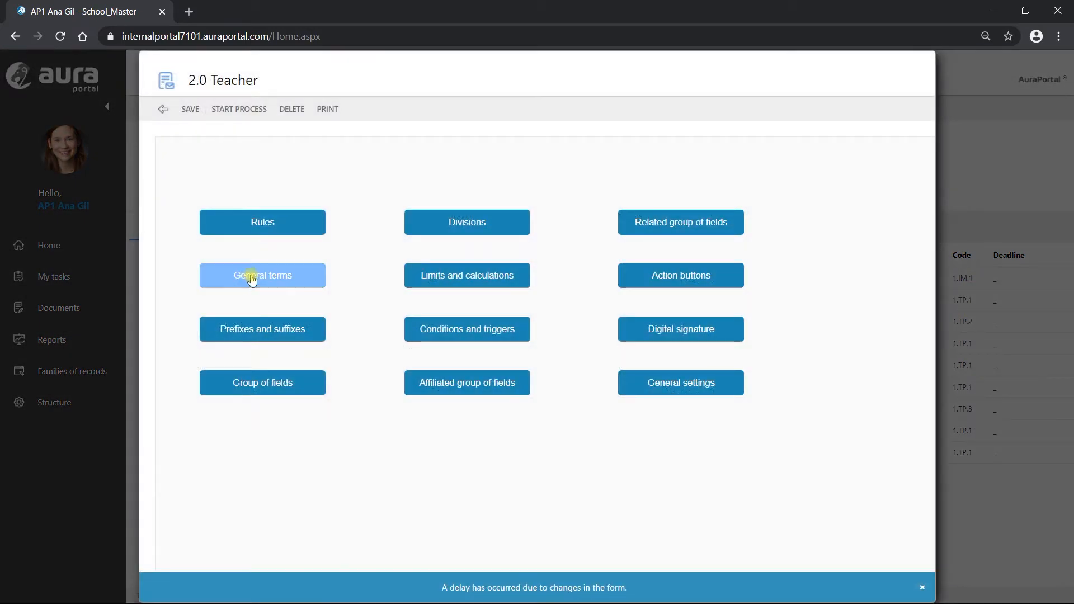
pyautogui.click(252, 278)
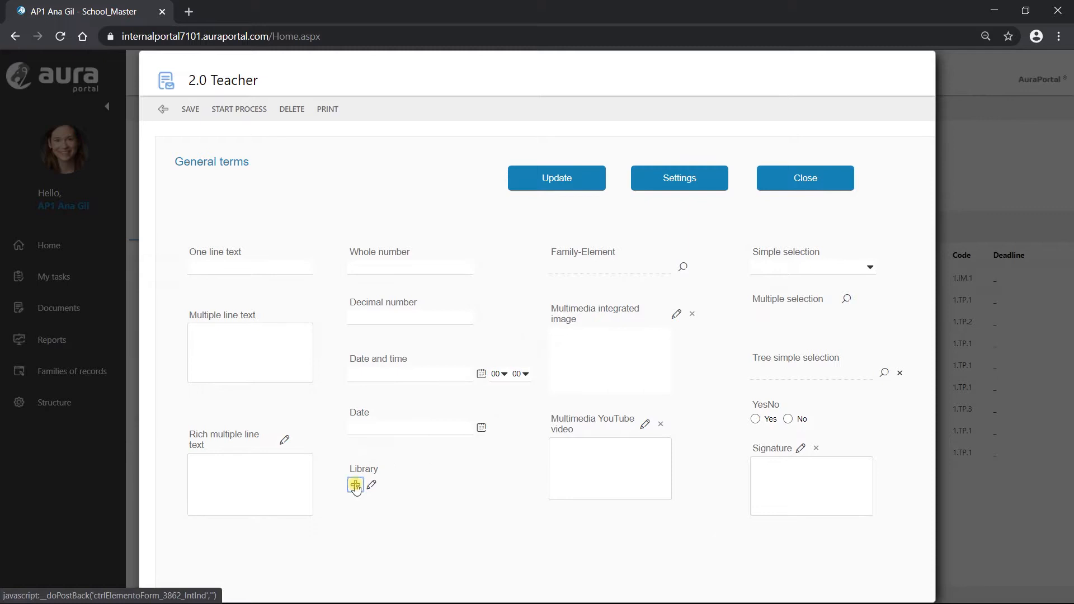
# Step: View the Library field's document integration window and its document editing window, closing each without adding files
pyautogui.click(356, 485)
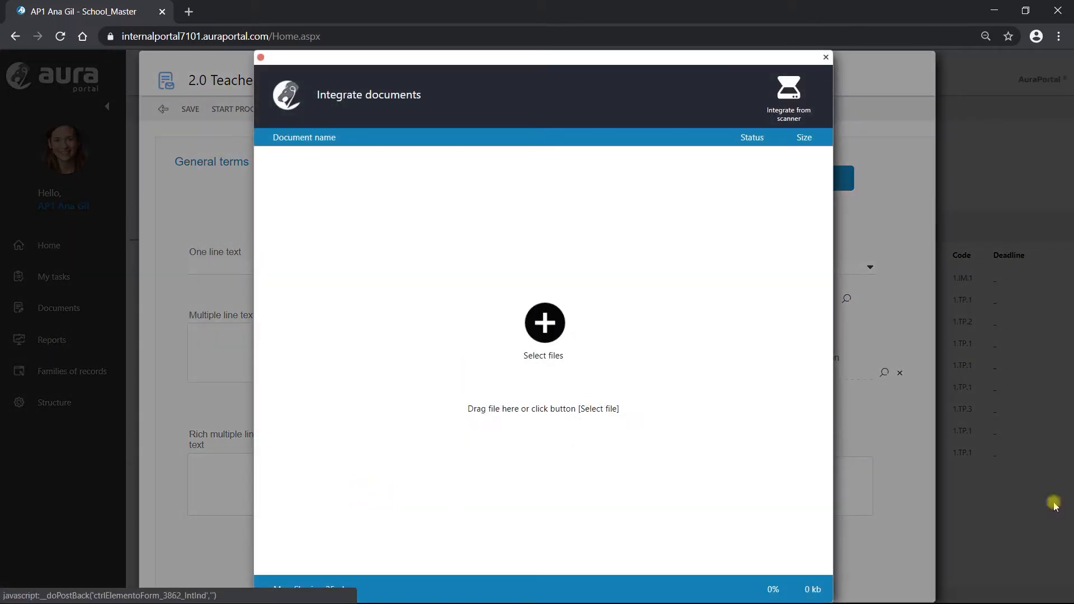
pyautogui.click(826, 57)
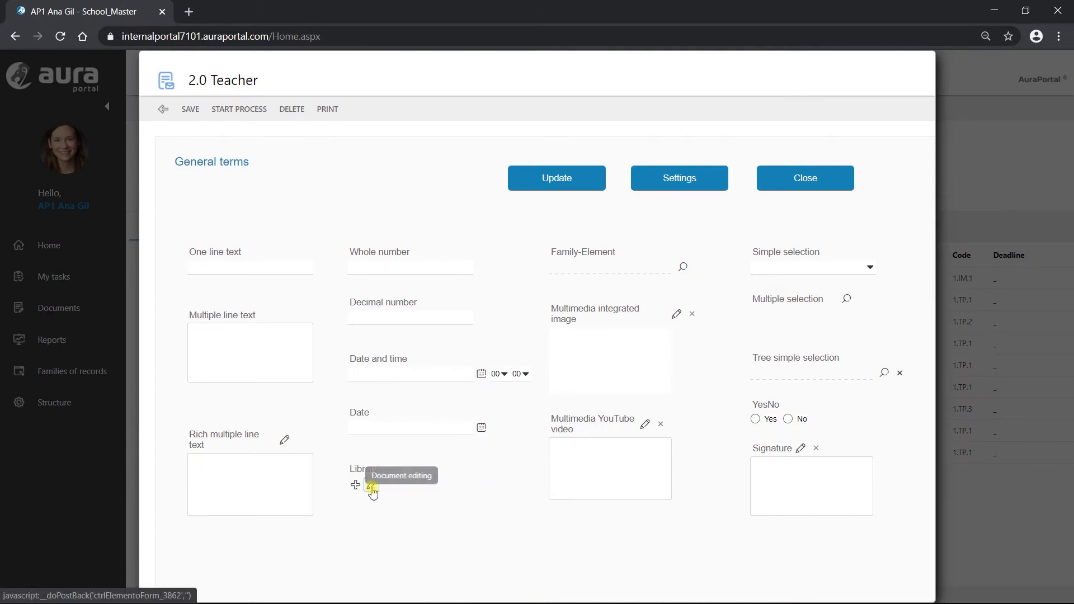
pyautogui.click(372, 488)
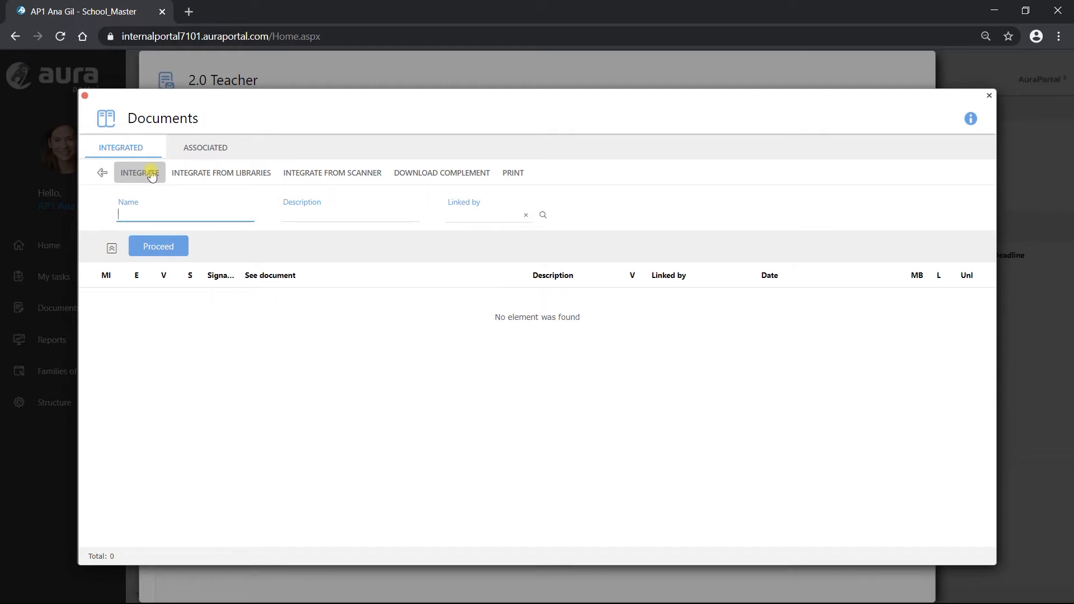
pyautogui.click(104, 173)
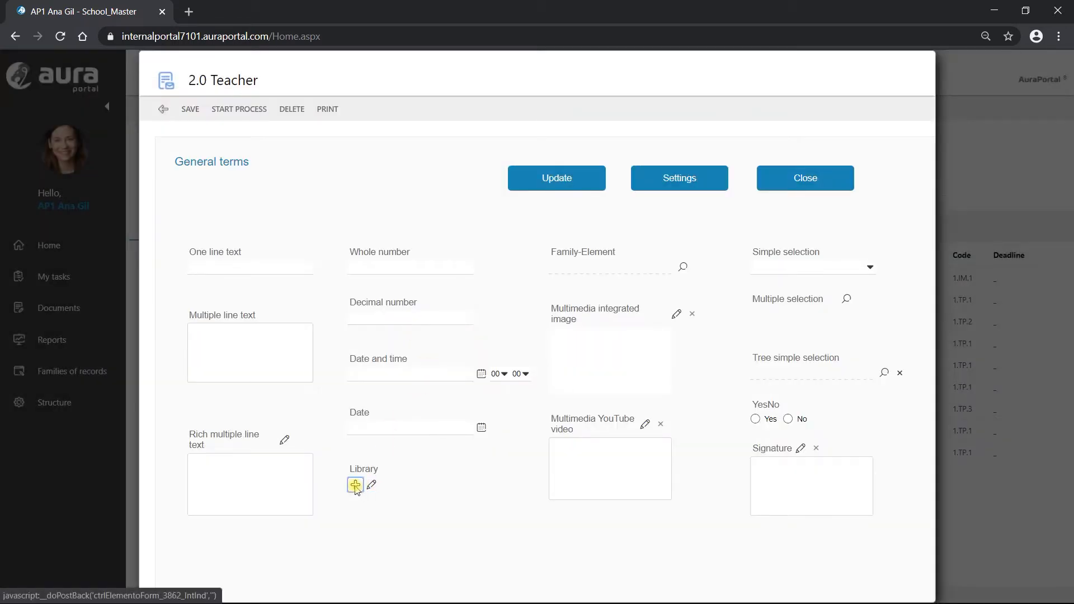
# Step: Integrate 1Letter.doc and Ac1.doc into the Library field with blank label descriptions, and review them in the field's document list
pyautogui.click(356, 486)
pyautogui.moveTo(840, 355); pyautogui.dragTo(604, 341)
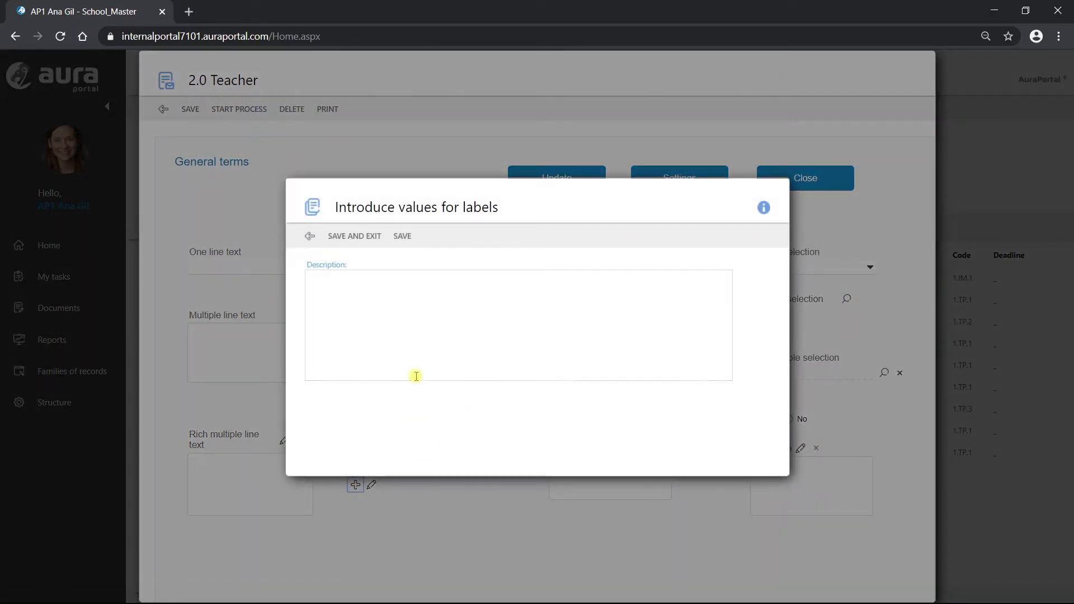
pyautogui.click(354, 236)
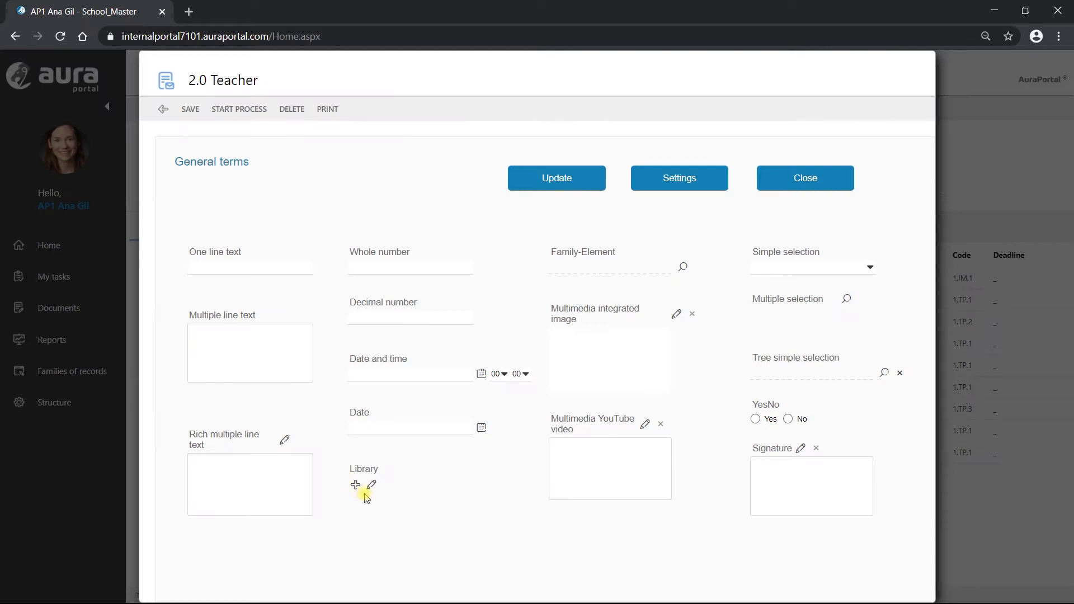
pyautogui.click(356, 485)
pyautogui.moveTo(921, 372); pyautogui.dragTo(649, 348)
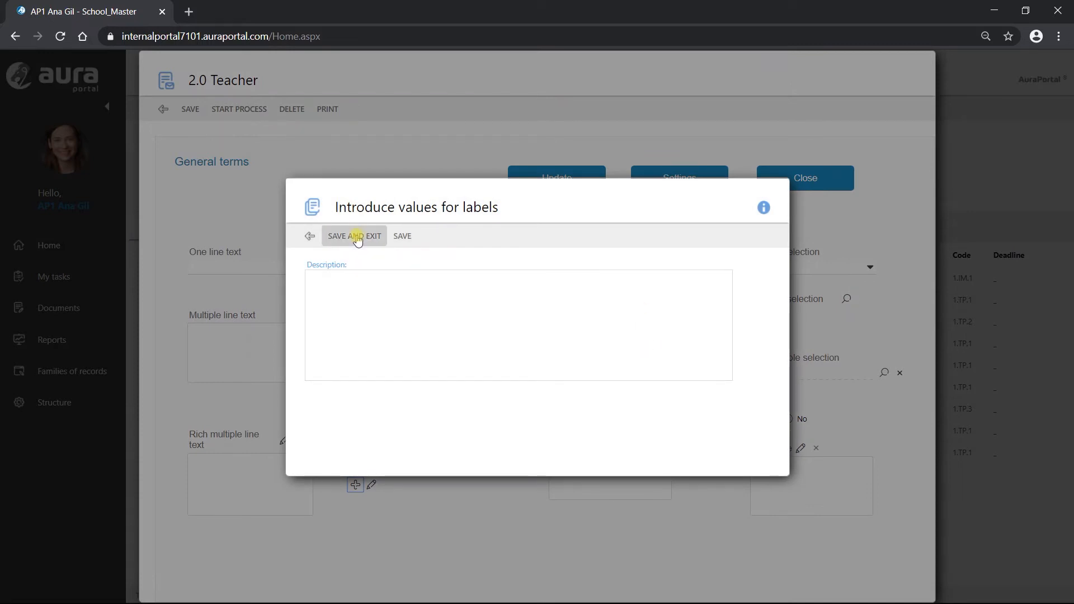
pyautogui.click(355, 236)
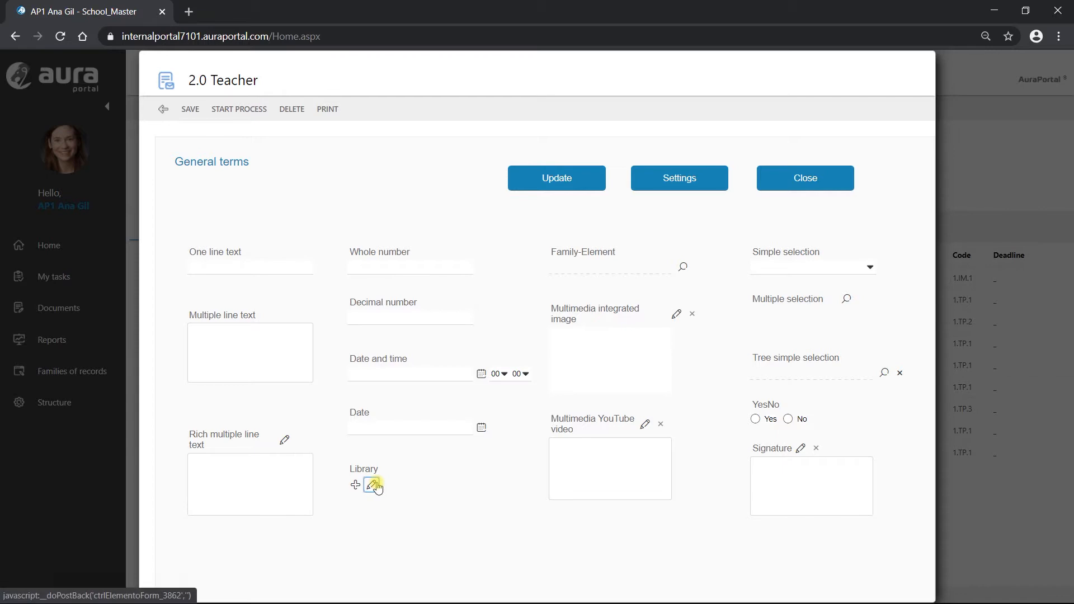
pyautogui.click(371, 484)
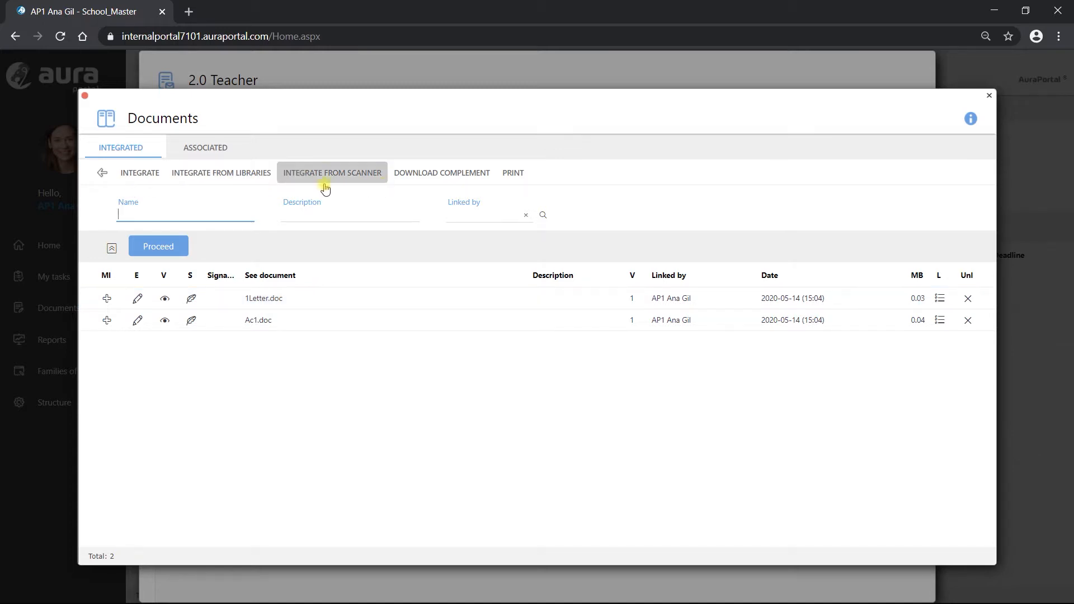
pyautogui.click(104, 174)
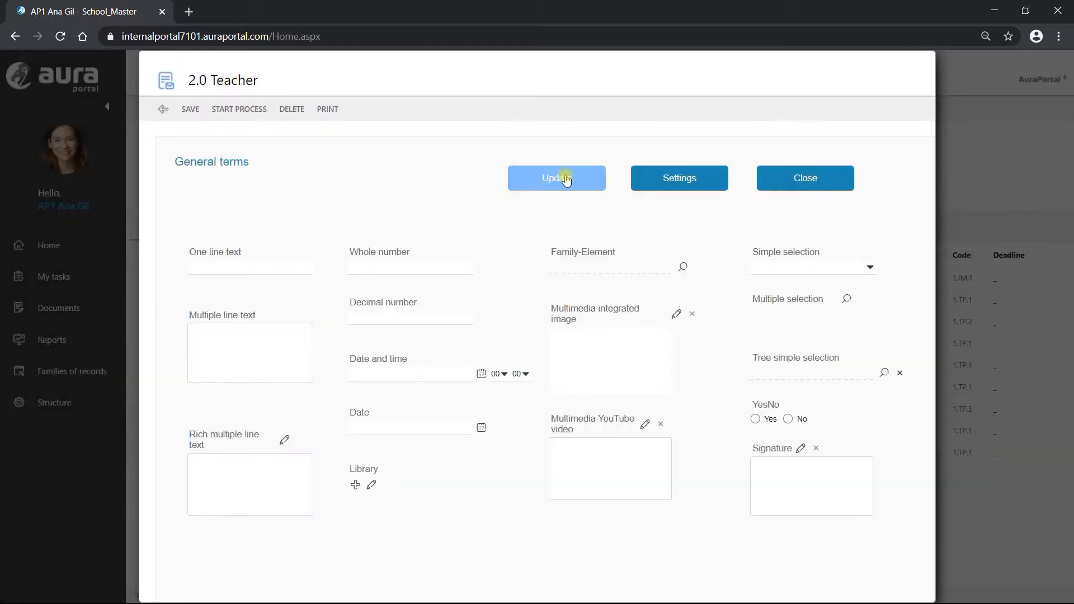
# Step: Open the Library field's configuration in the form designer, save it, and save and exit the form design
pyautogui.click(679, 176)
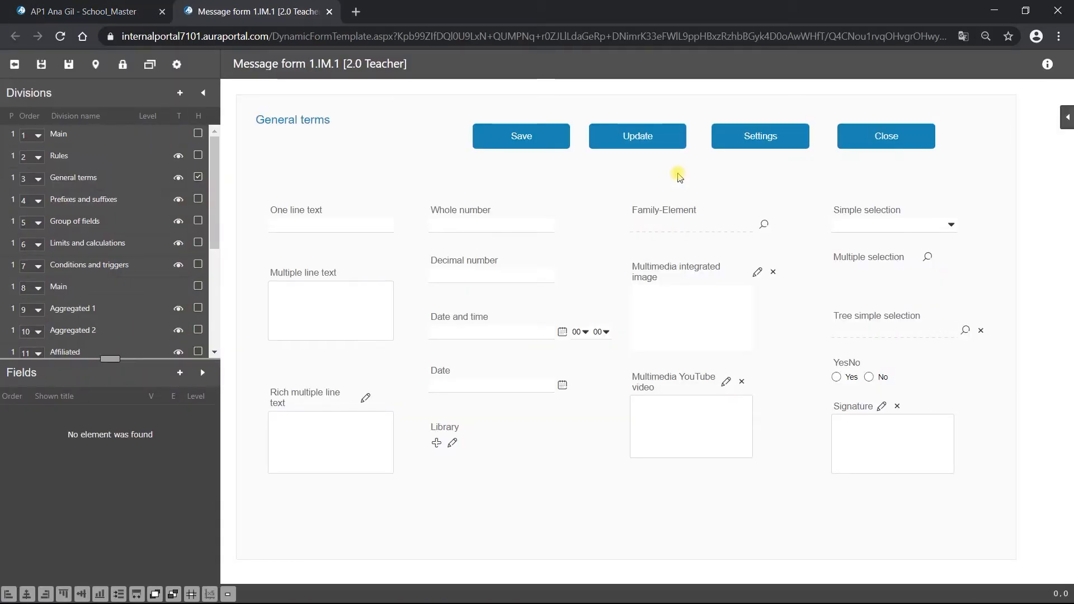
pyautogui.click(480, 452)
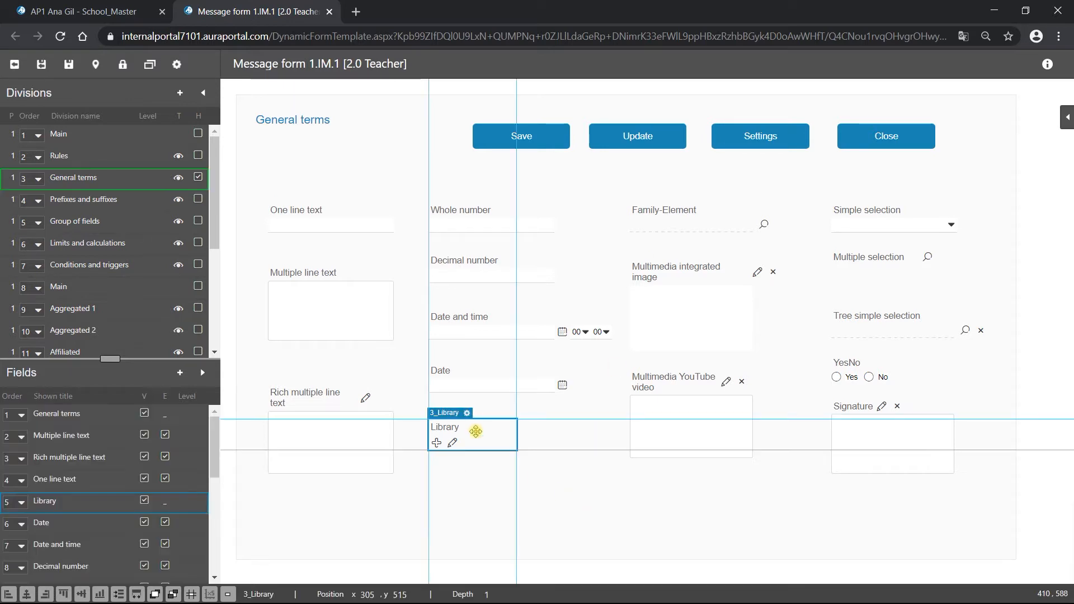
pyautogui.doubleClick(468, 417)
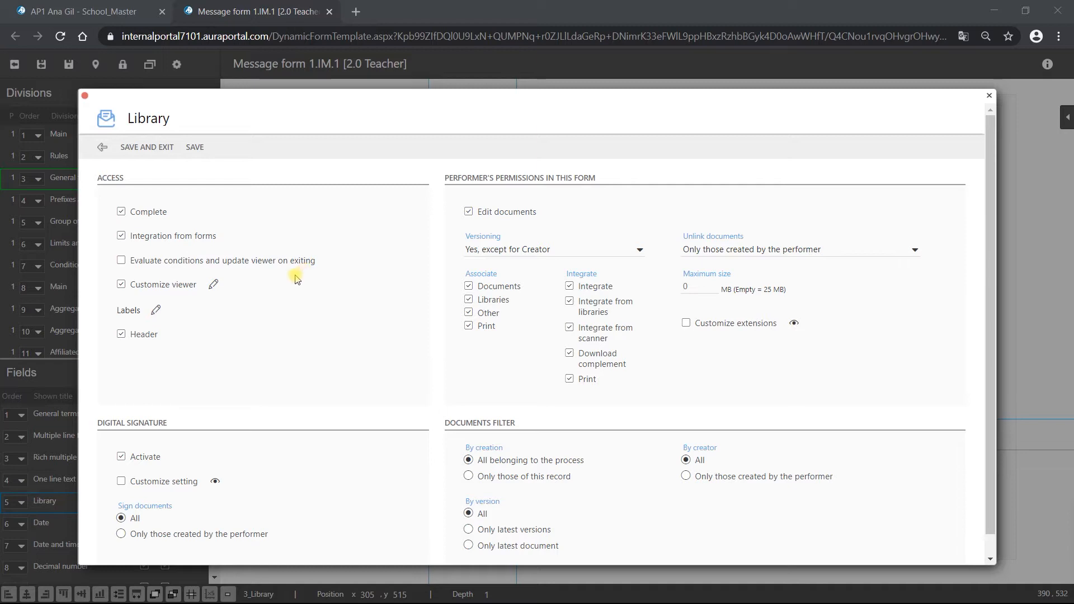
pyautogui.click(147, 146)
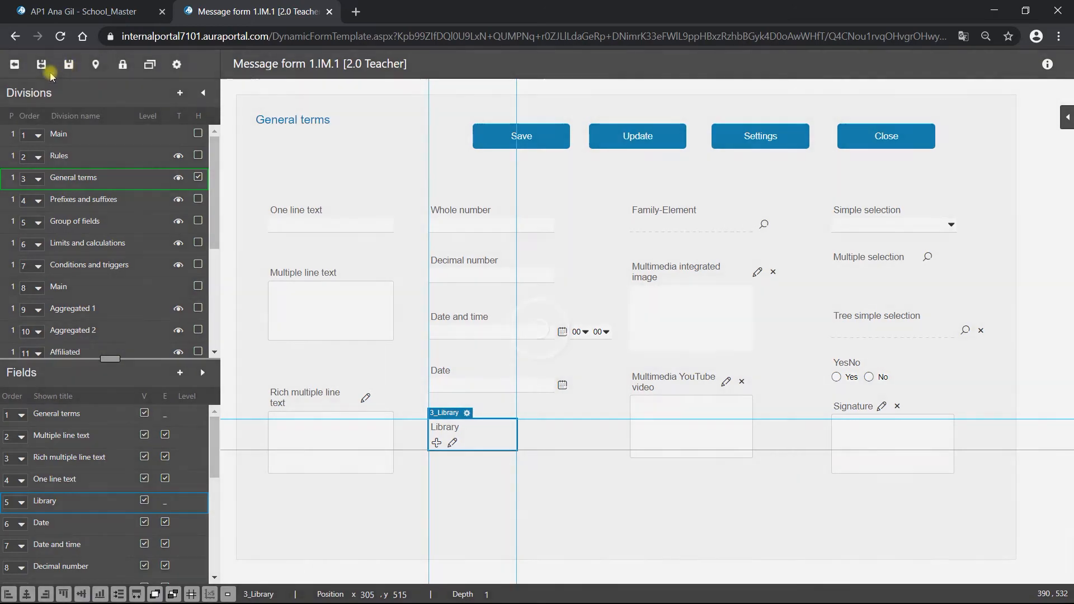
pyautogui.click(50, 71)
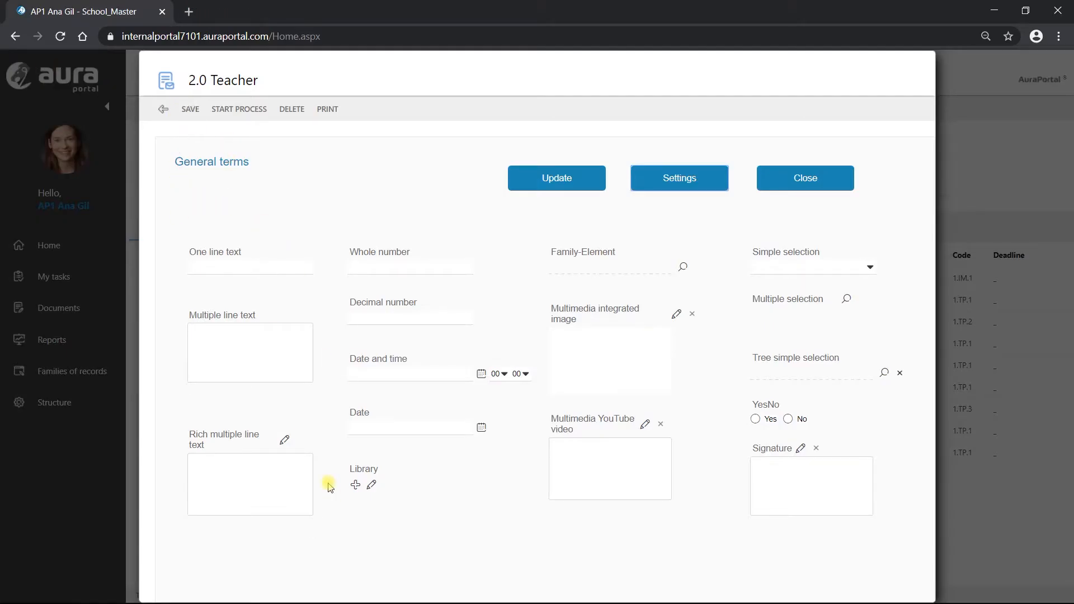
# Step: Leave the open form, start the 2.0 Teacher process again and open its General terms section
pyautogui.click(163, 110)
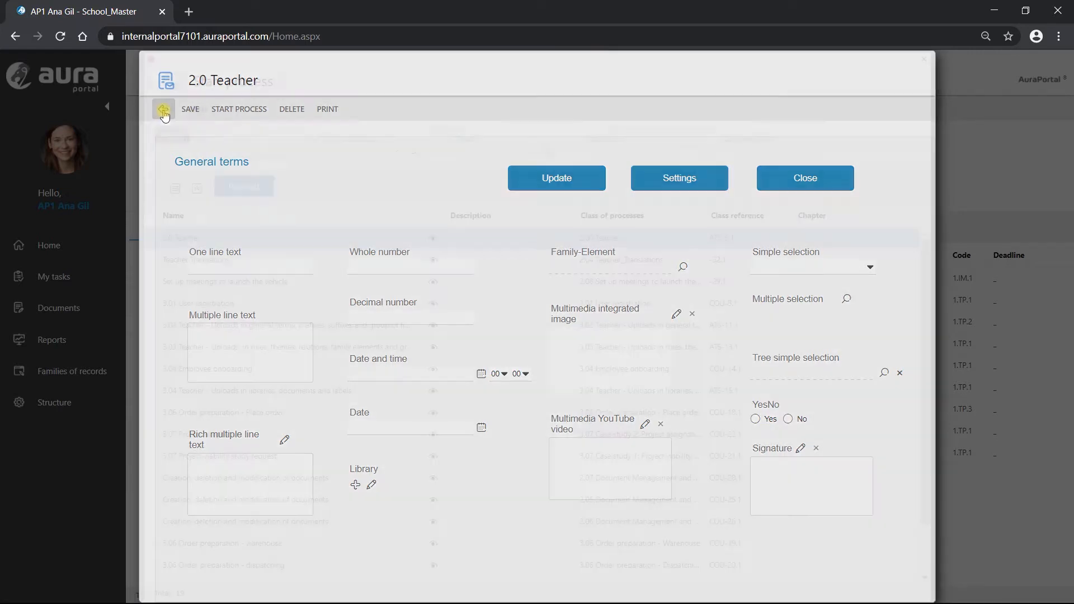
pyautogui.click(164, 110)
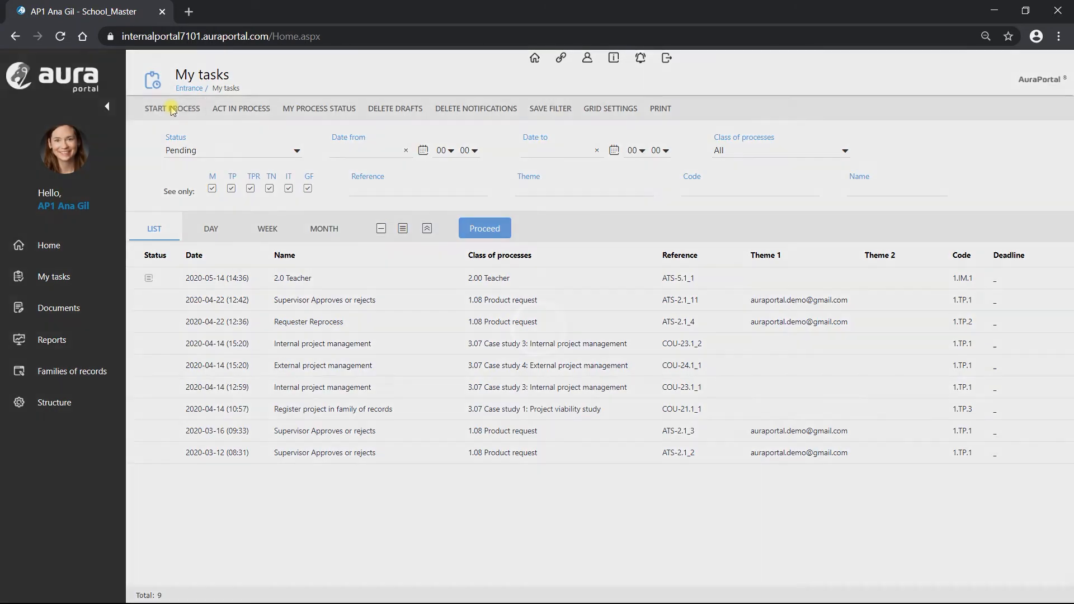
pyautogui.click(172, 109)
pyautogui.click(188, 245)
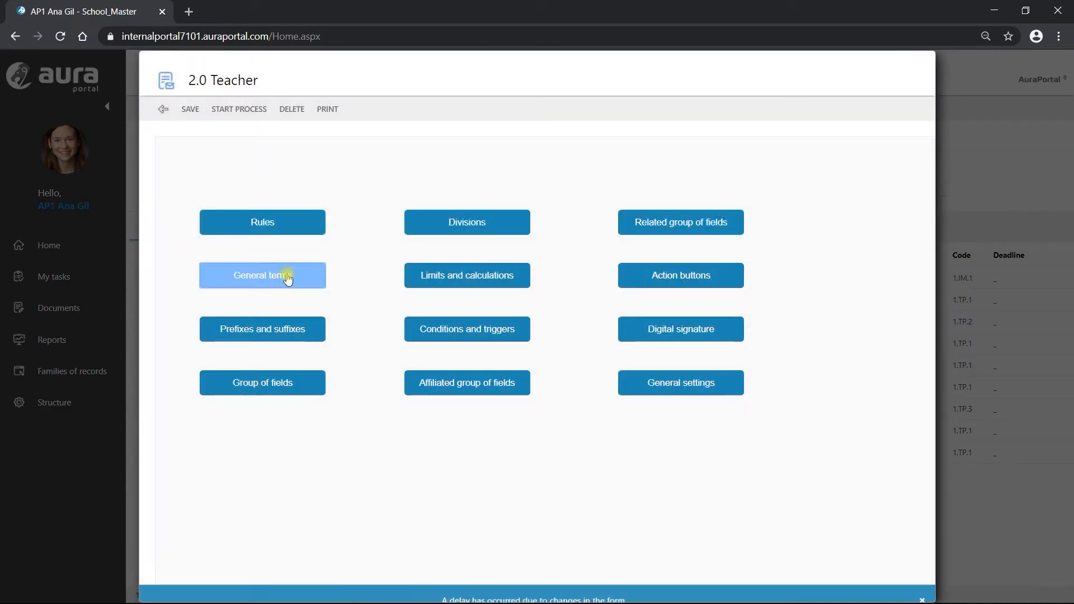
pyautogui.click(287, 278)
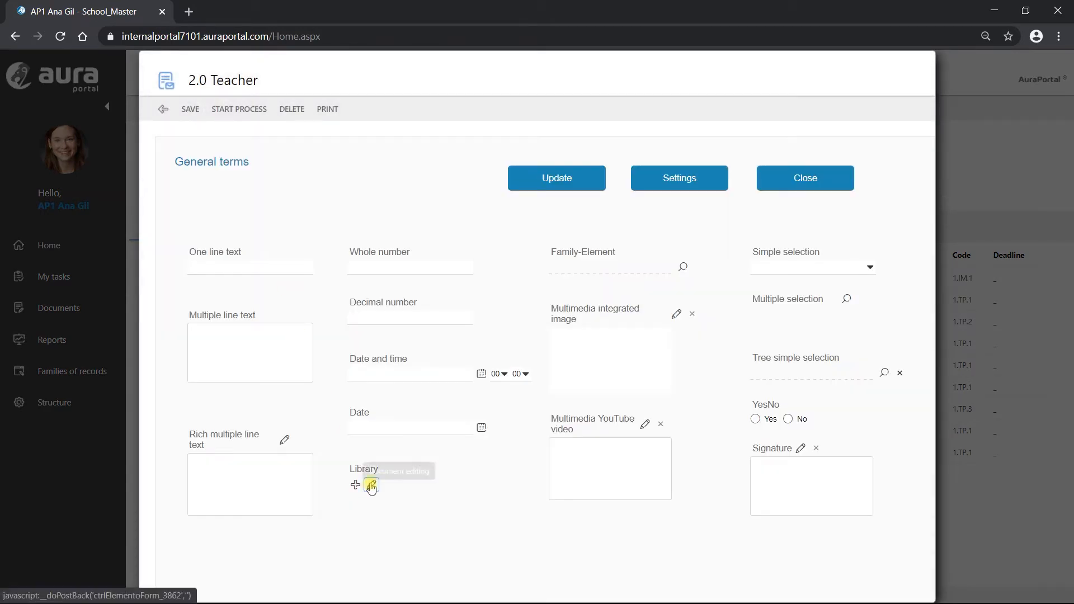
# Step: Check the Library field's document list, integrate Ac1.doc into the field, and save its label values with a blank description
pyautogui.click(367, 492)
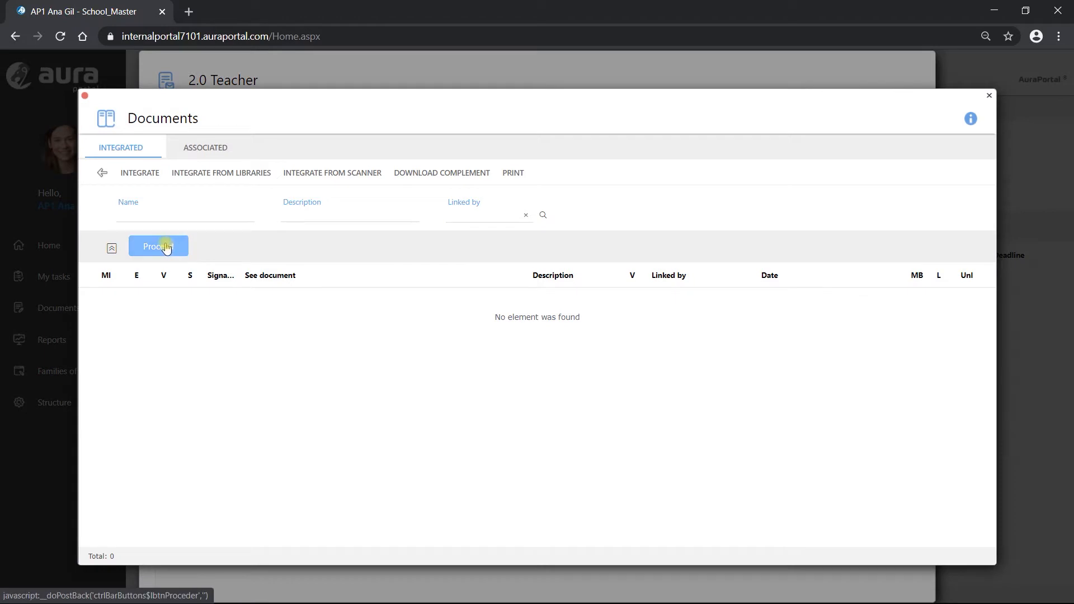
pyautogui.click(102, 172)
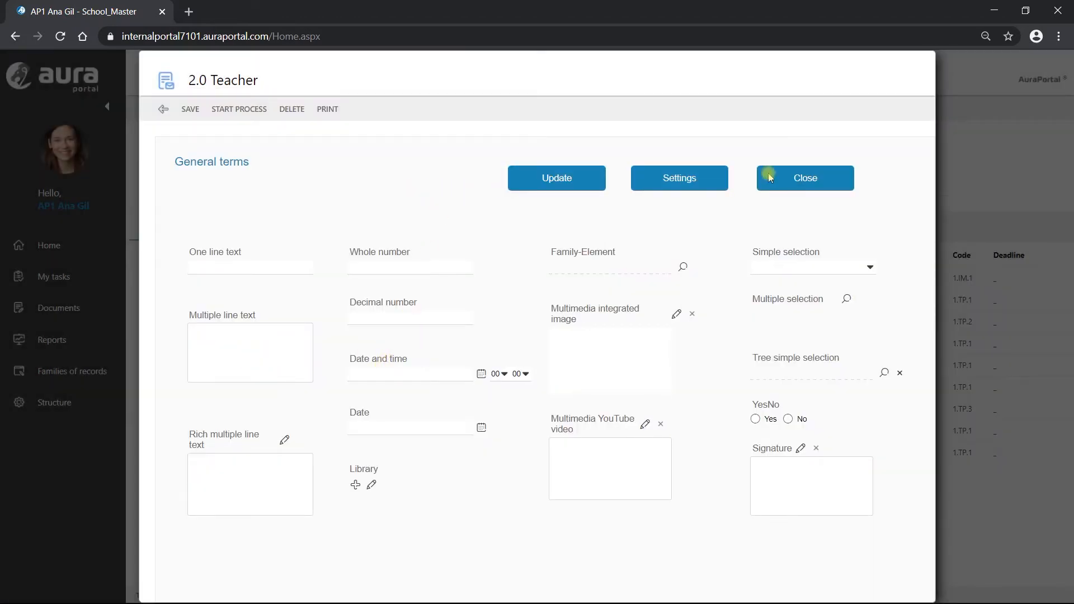
pyautogui.click(355, 485)
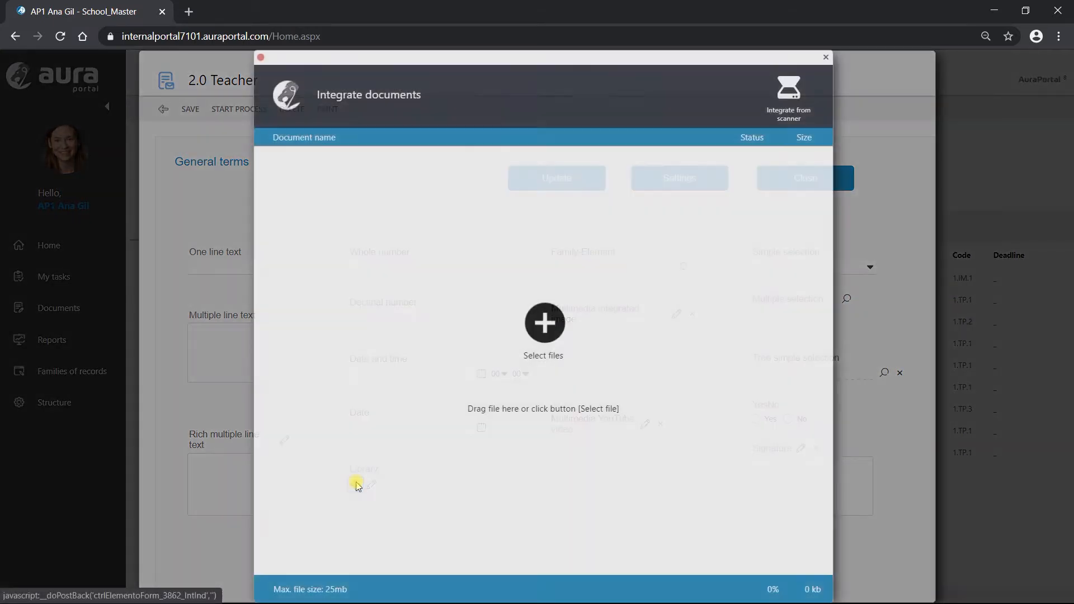
pyautogui.moveTo(1007, 366); pyautogui.dragTo(572, 353)
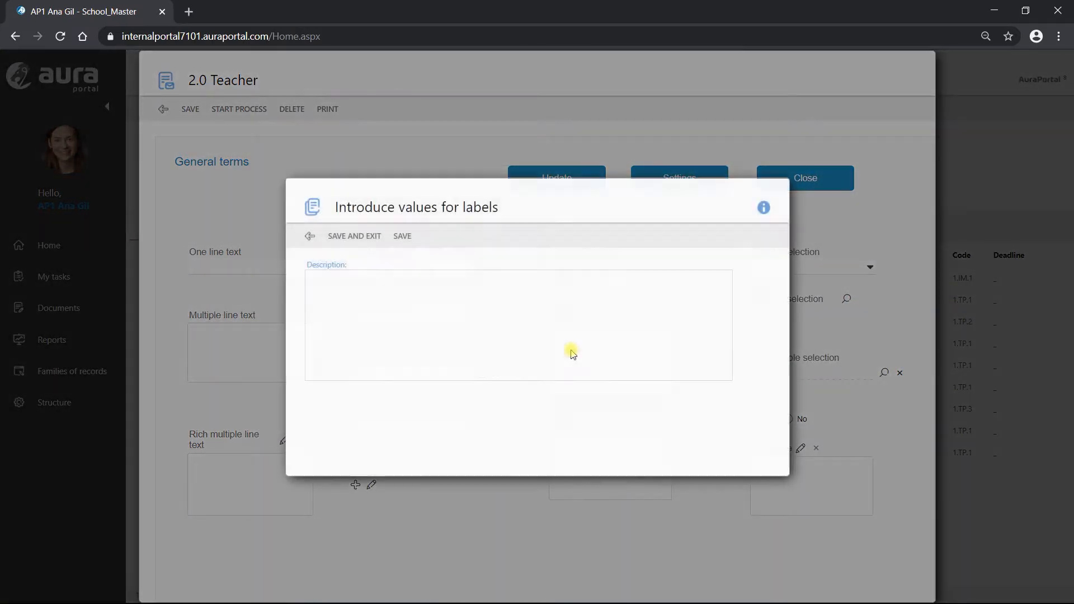
pyautogui.click(348, 237)
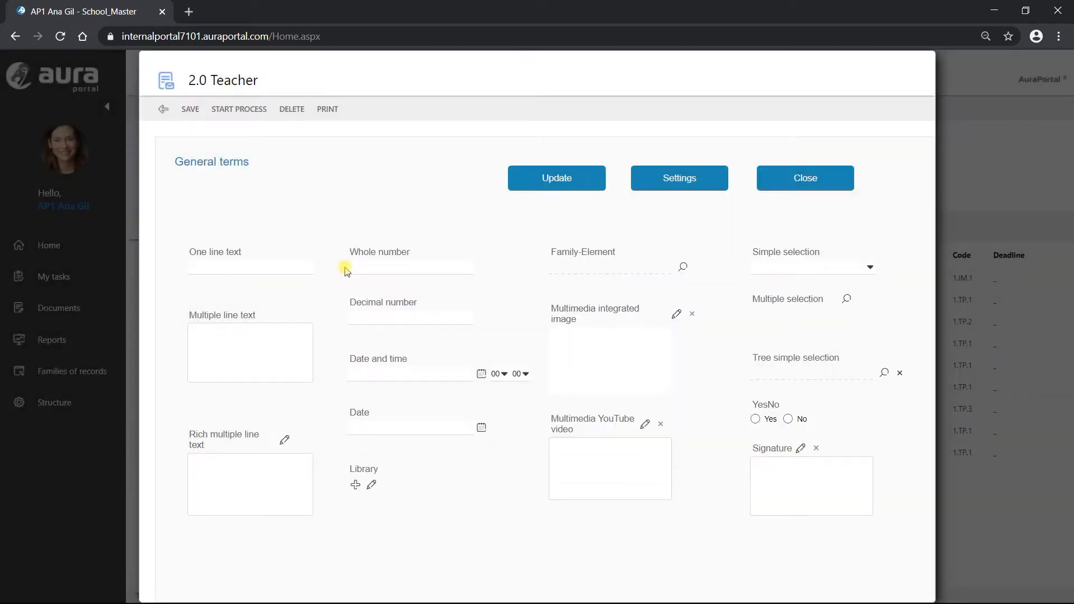
# Step: Review the Library field's integrated documents, return to the General terms section and save the form
pyautogui.click(370, 485)
pyautogui.click(102, 172)
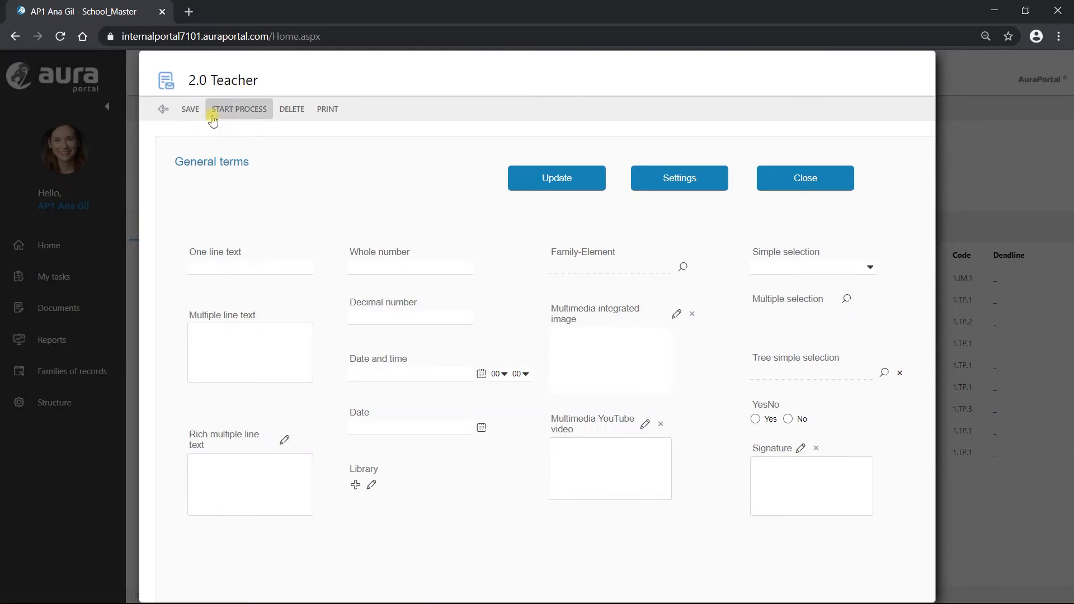
pyautogui.click(190, 110)
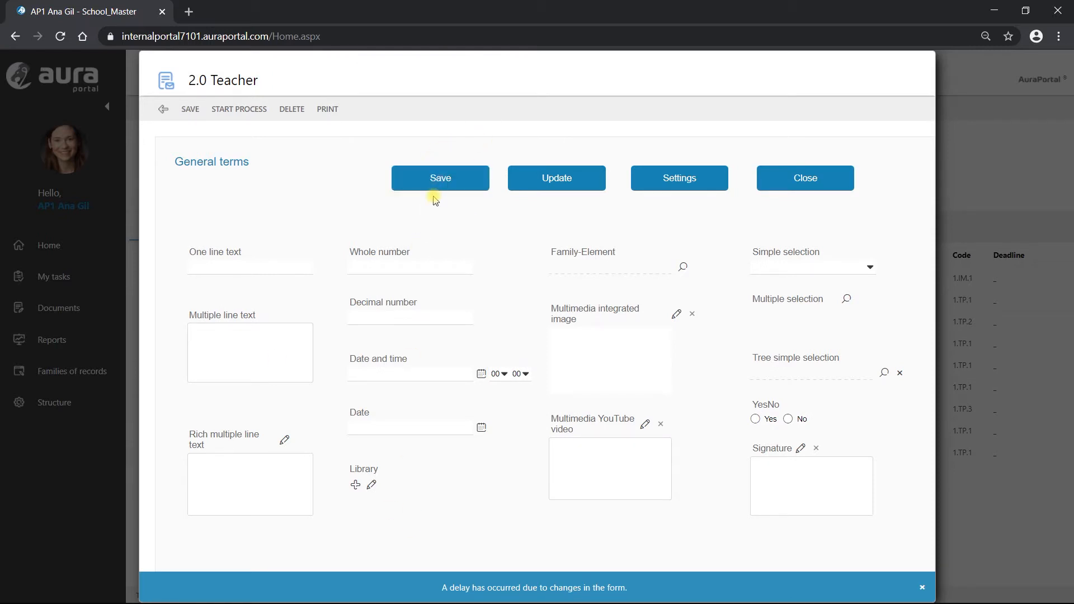
# Step: Open the form design and examine the General terms division's Save button conditions, closing them without changes
pyautogui.click(680, 179)
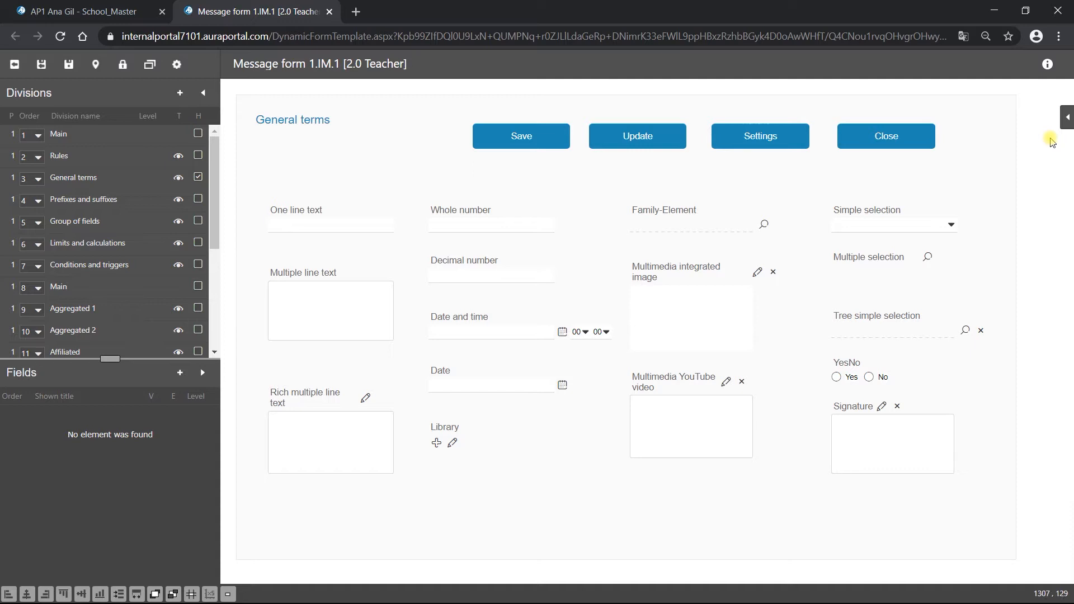
pyautogui.click(1068, 118)
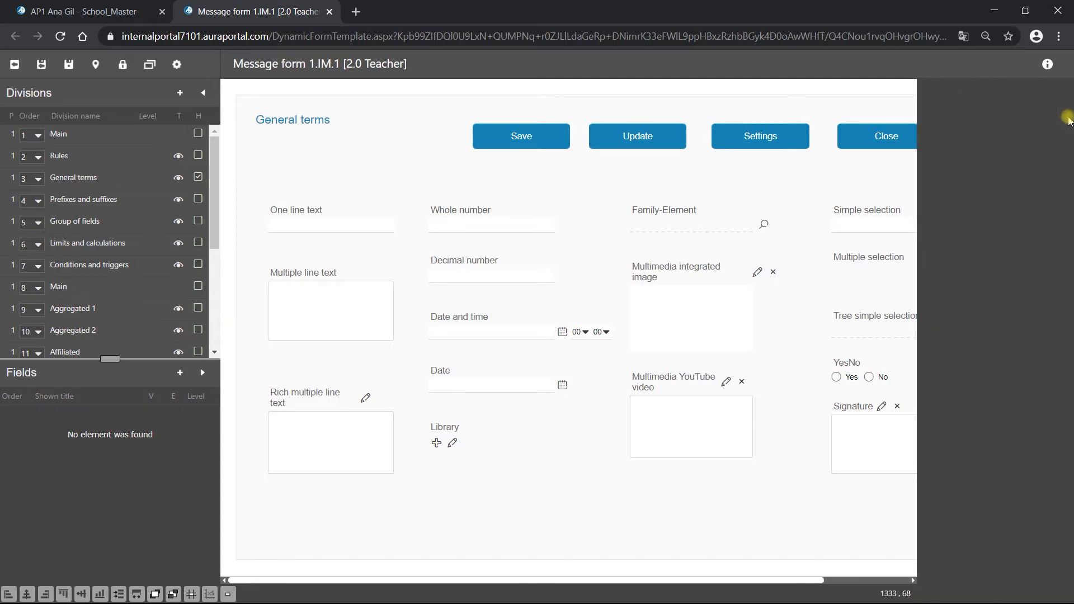
pyautogui.click(633, 510)
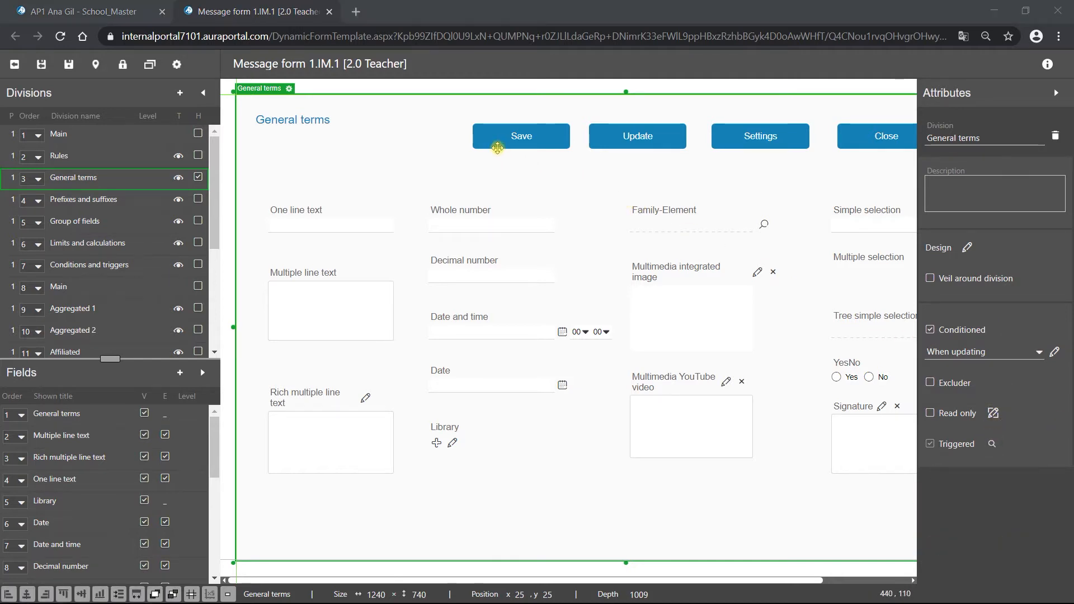
pyautogui.click(502, 138)
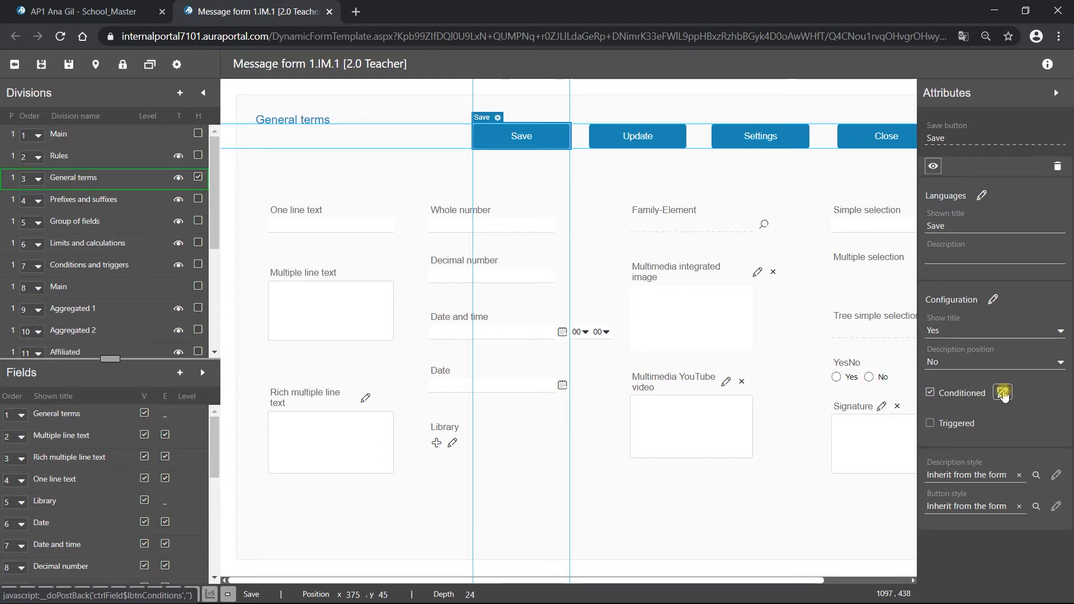
pyautogui.click(1004, 393)
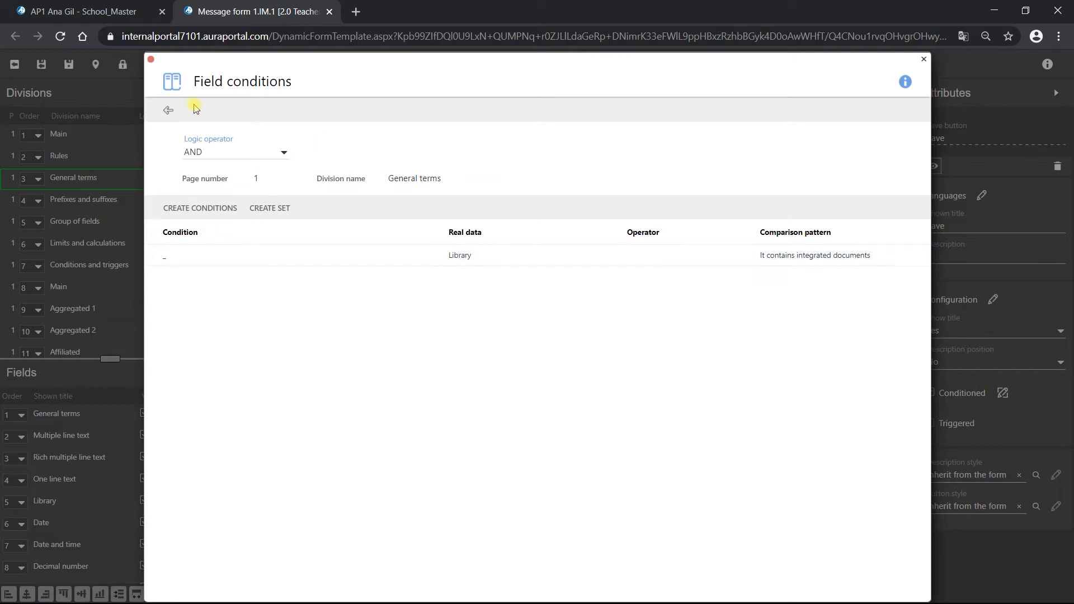
pyautogui.click(168, 110)
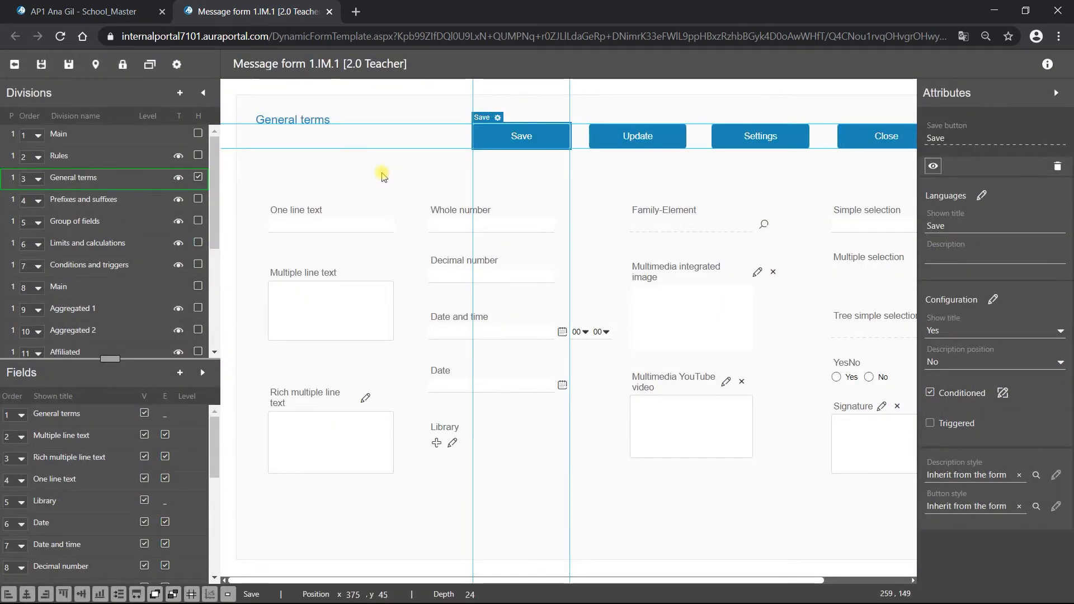
# Step: Enable evaluating conditions and updating the viewer on exiting in the Library field's configuration, and save and exit it
pyautogui.click(382, 175)
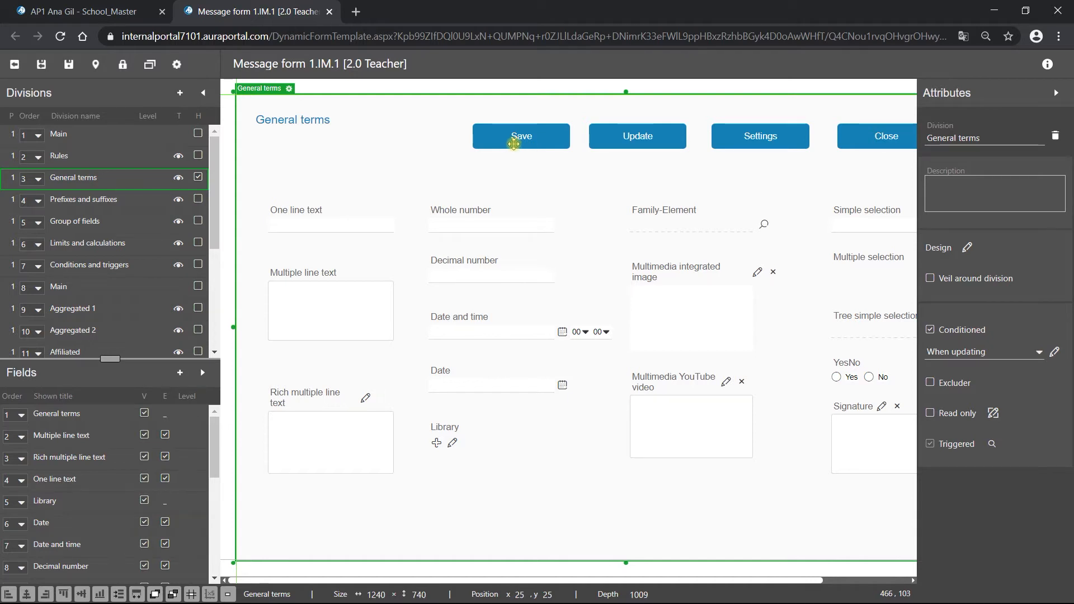
pyautogui.click(466, 446)
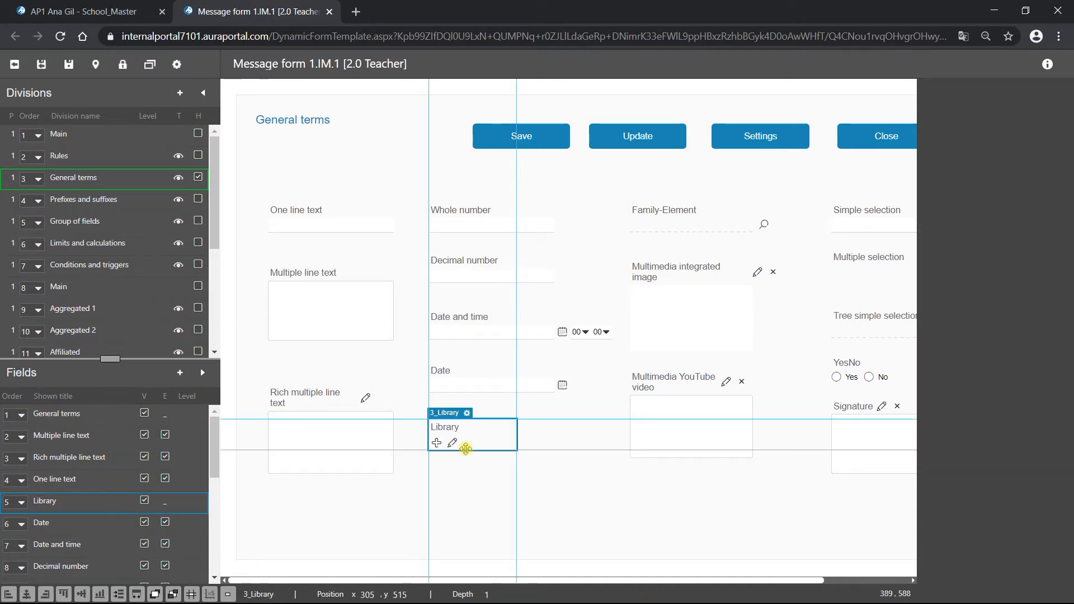
pyautogui.click(467, 414)
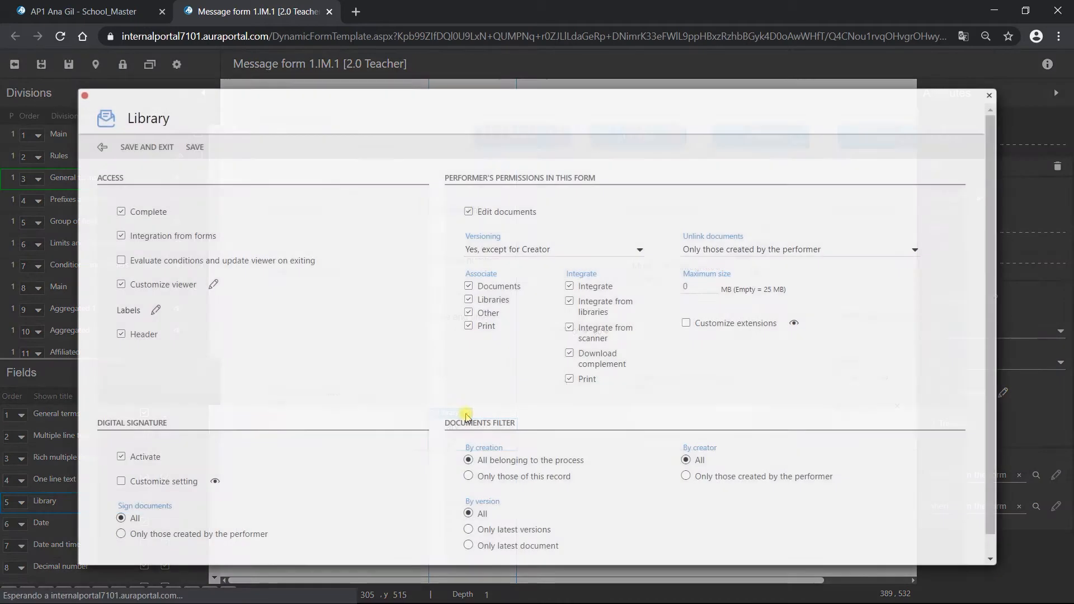
pyautogui.click(121, 261)
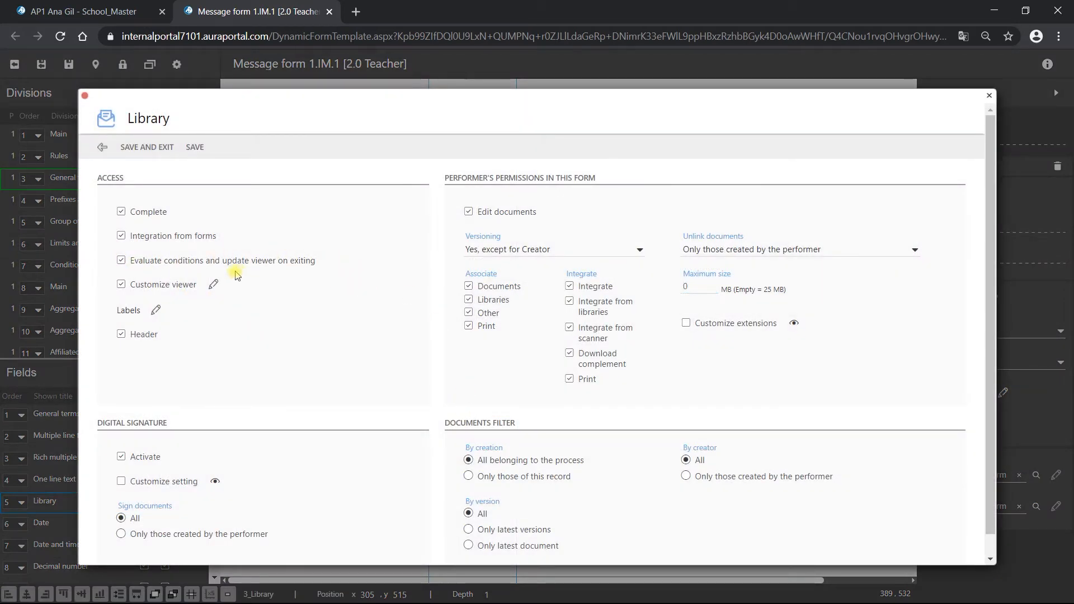
pyautogui.click(142, 147)
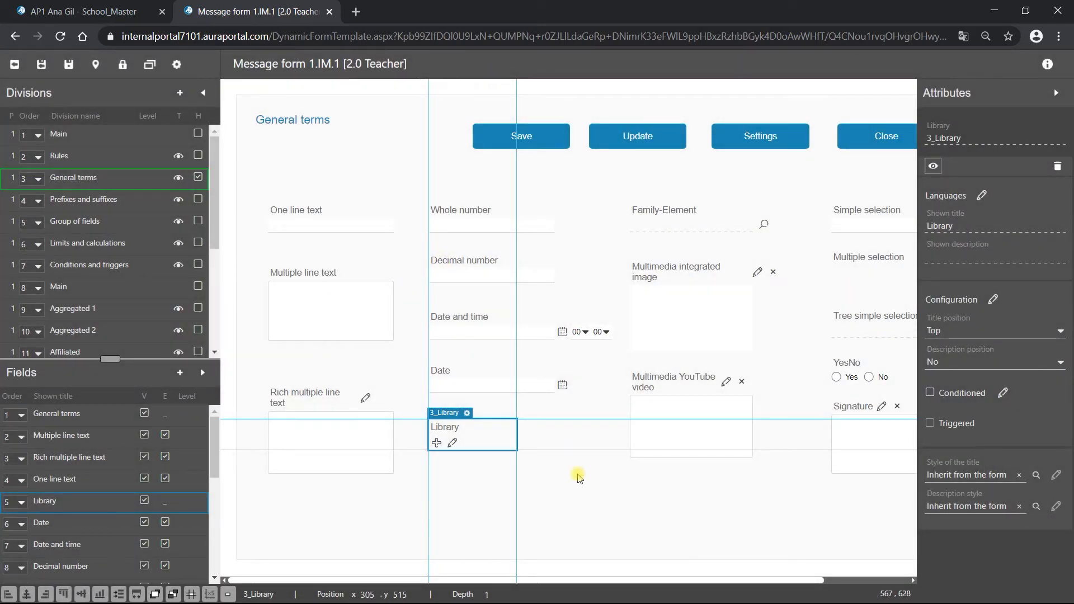
# Step: Remove the Conditioned setting from the Save button, and save and exit the form design
pyautogui.click(550, 144)
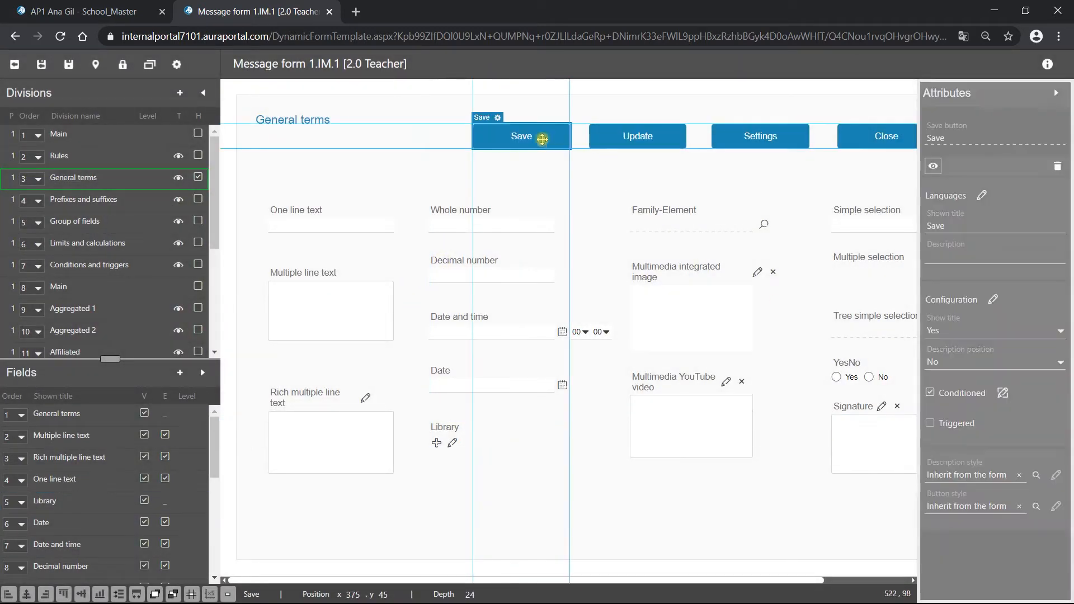
pyautogui.click(930, 393)
pyautogui.click(37, 66)
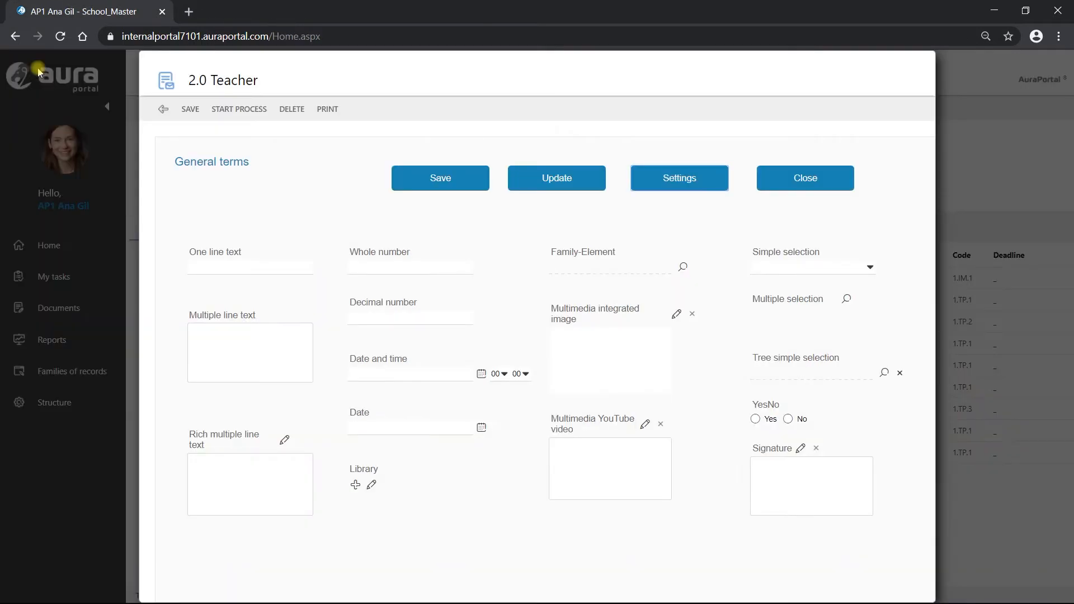
# Step: Leave the form and the process list, refresh My tasks and open the most recent 2.0 Teacher task
pyautogui.click(160, 112)
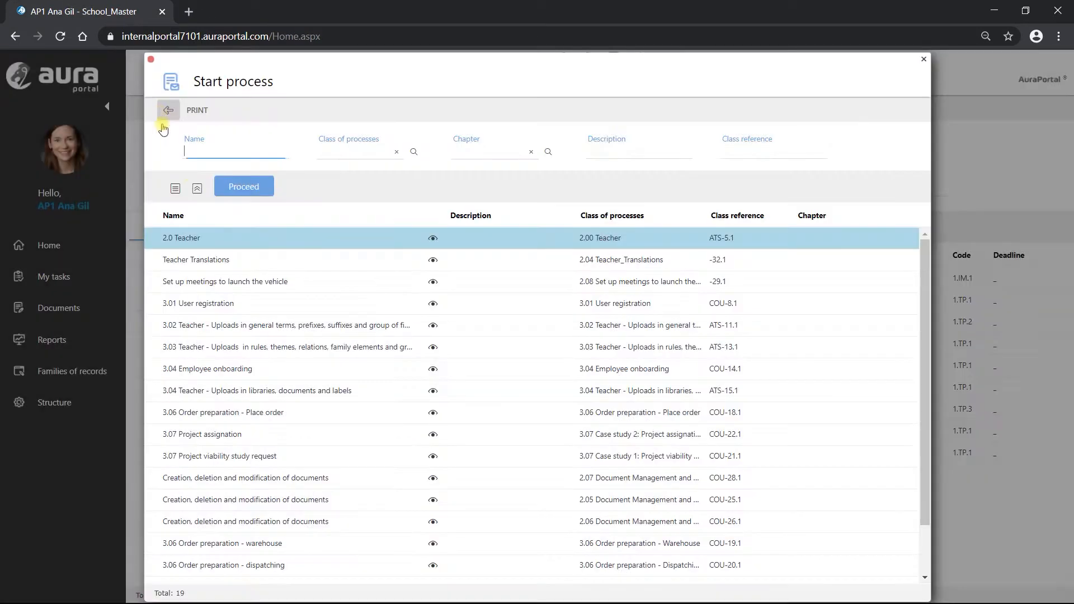
pyautogui.click(169, 112)
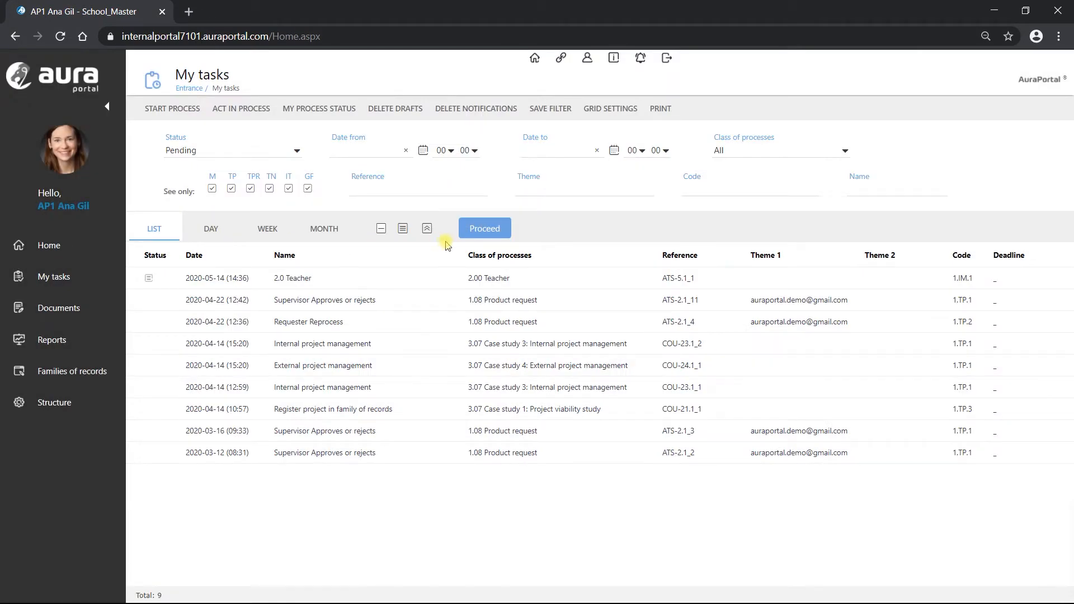
pyautogui.click(487, 229)
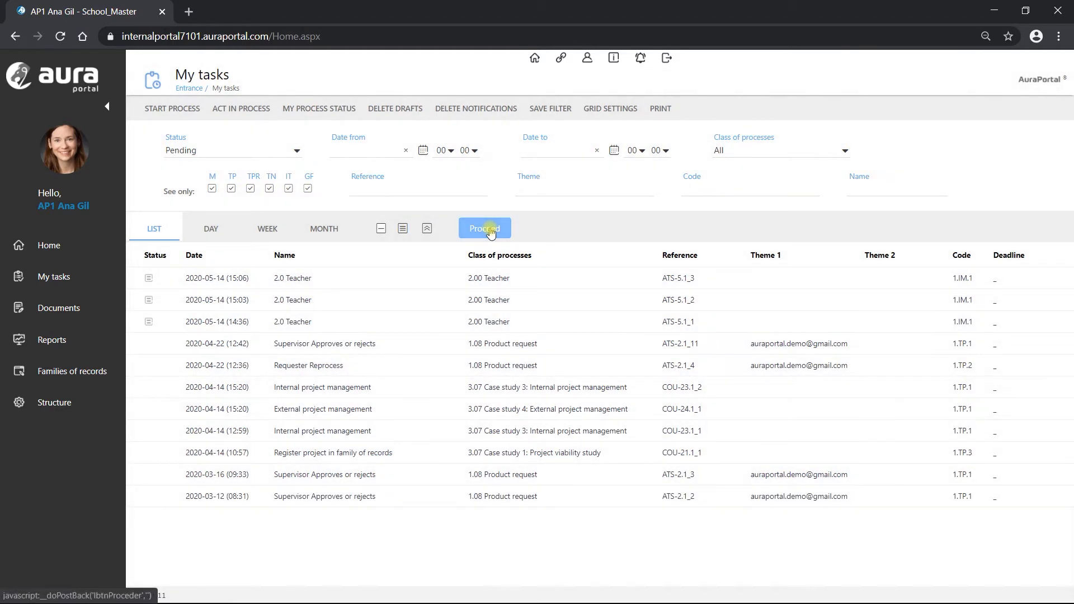
pyautogui.click(311, 280)
pyautogui.click(307, 282)
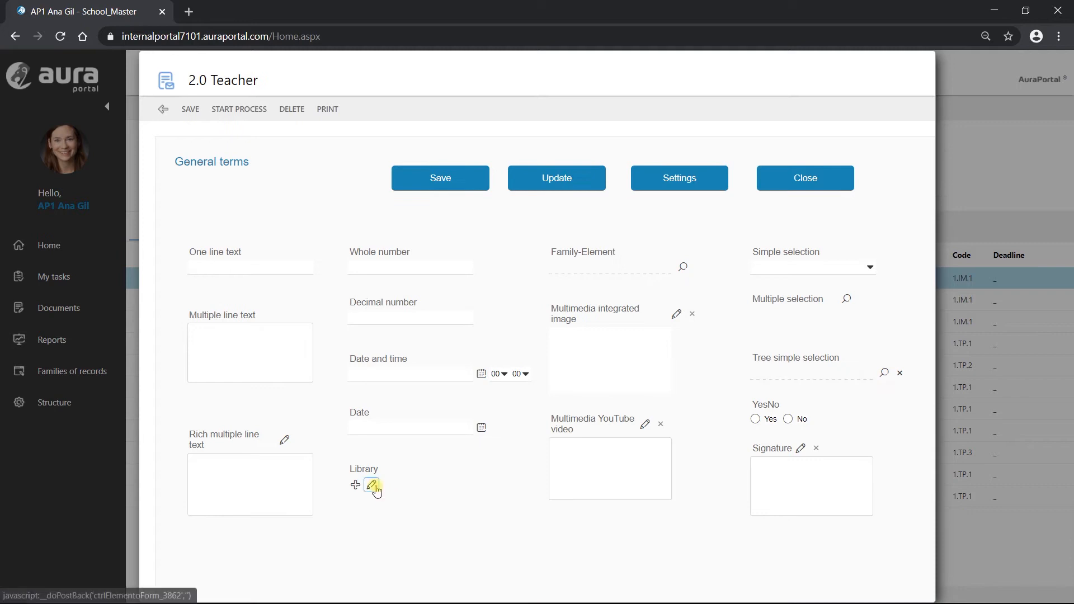
# Step: Unlink Ac1.doc from the Library field's integrated documents and return to the form
pyautogui.click(373, 486)
pyautogui.click(120, 217)
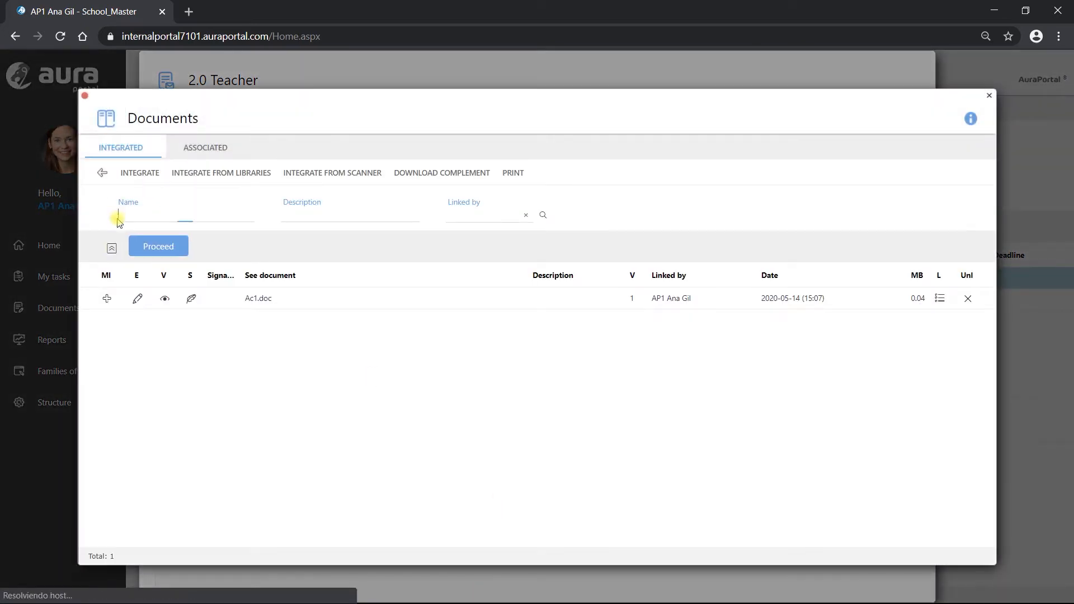
pyautogui.click(968, 301)
pyautogui.click(622, 179)
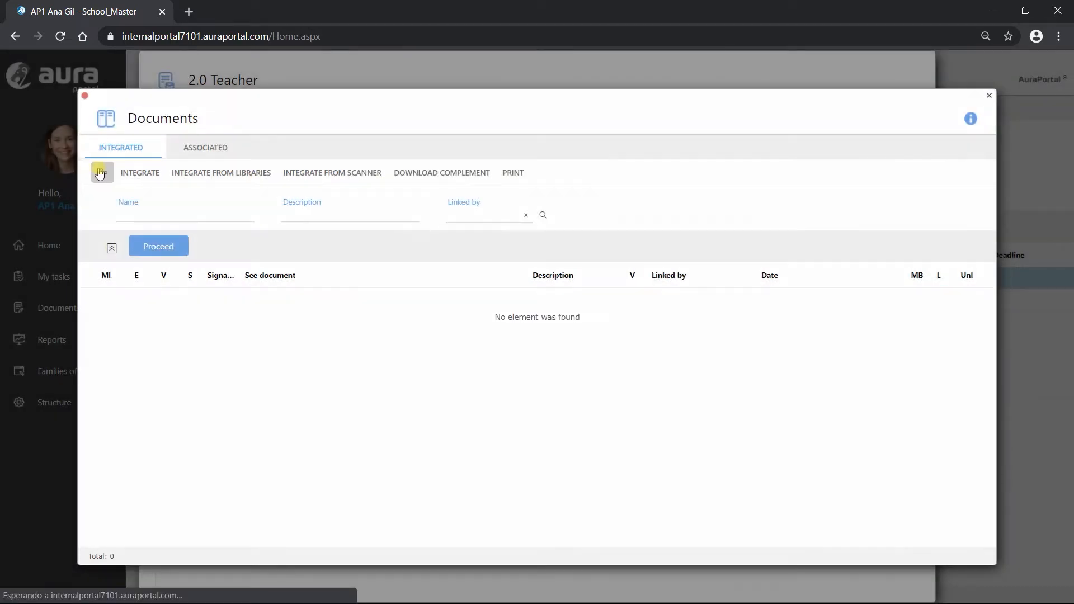
pyautogui.click(102, 172)
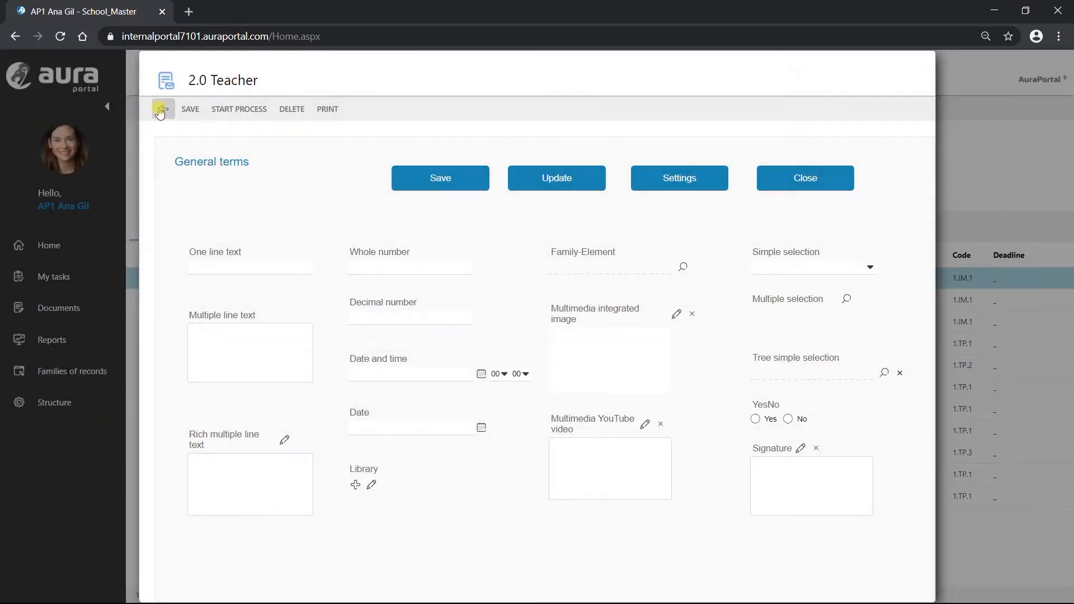
# Step: Leave the open task, start a new 2.0 Teacher process and open its General terms section
pyautogui.click(161, 112)
pyautogui.click(168, 110)
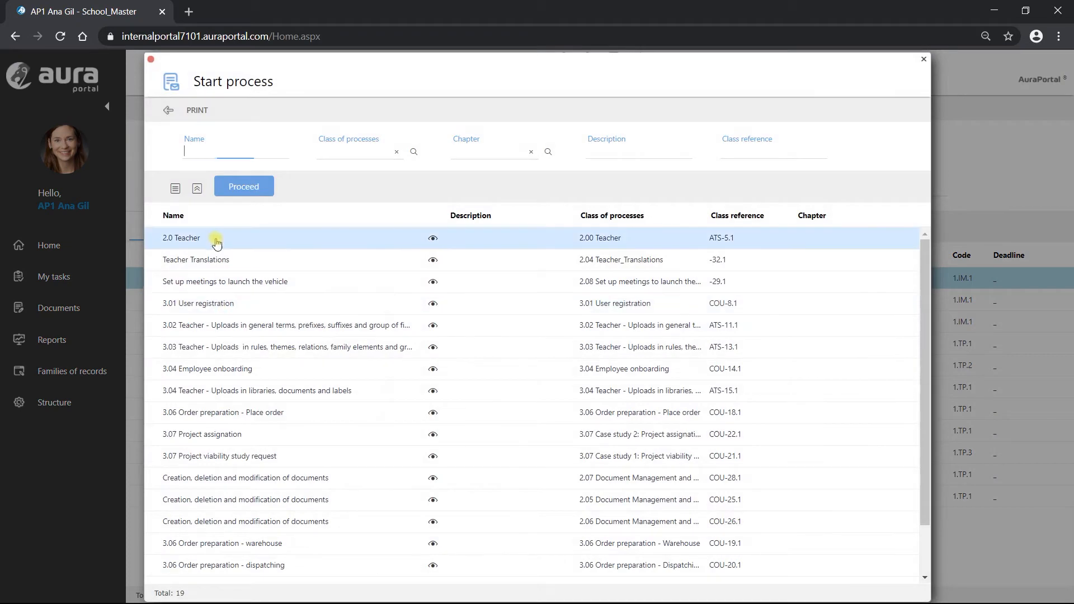
pyautogui.click(216, 242)
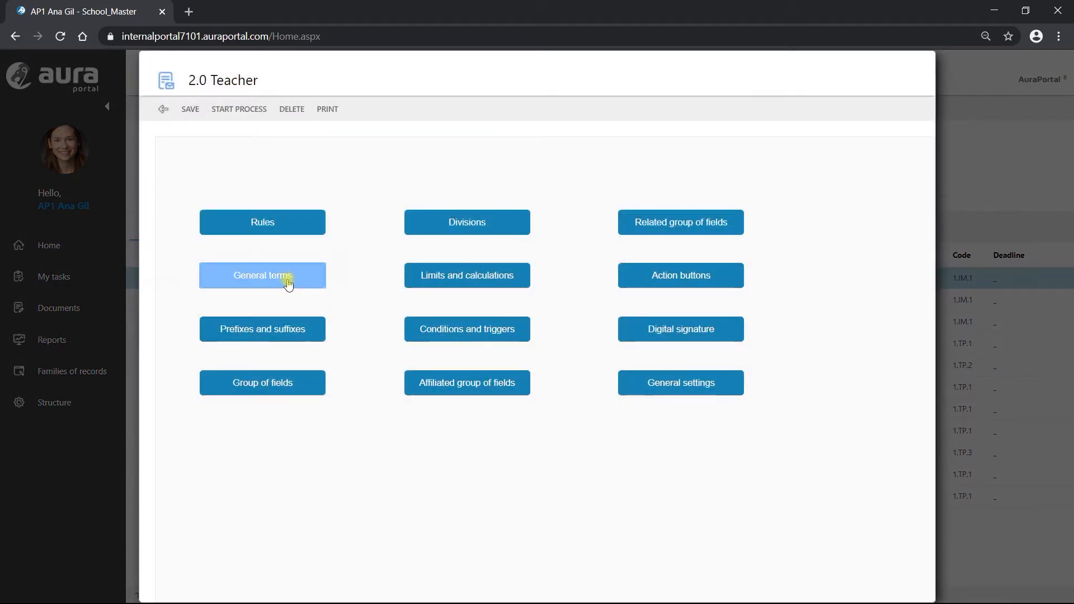
pyautogui.click(288, 285)
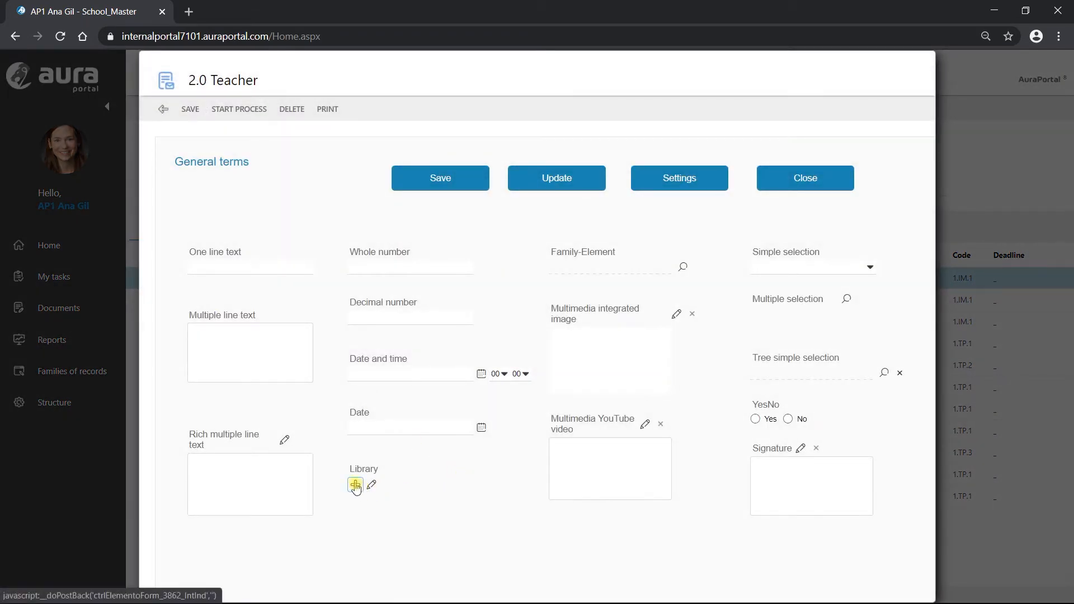
# Step: Integrate a document into the new form's Library field, save its label values, and save the form
pyautogui.click(355, 484)
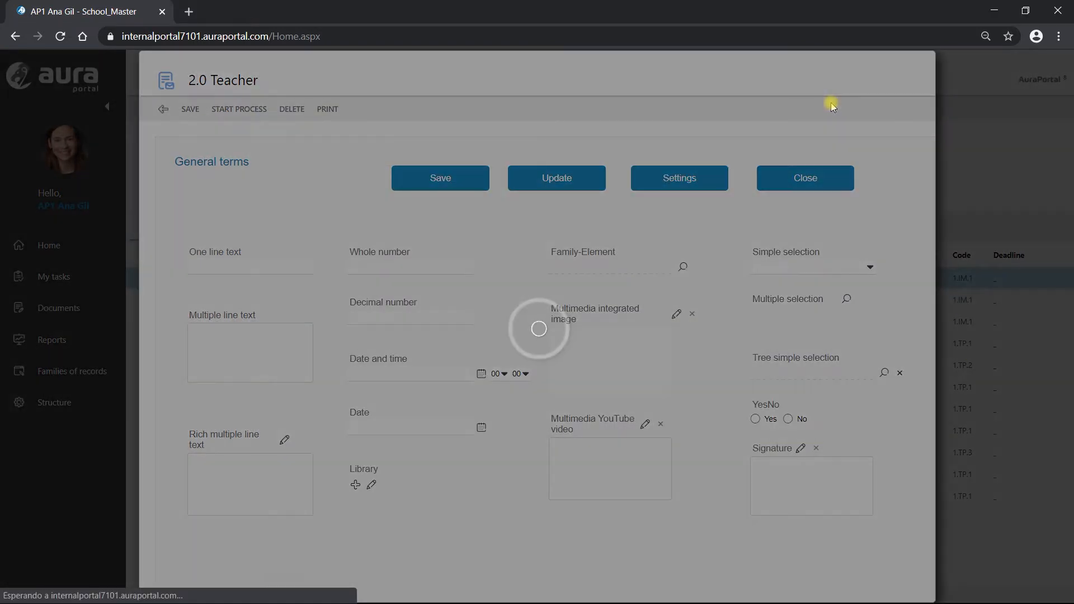
pyautogui.click(358, 238)
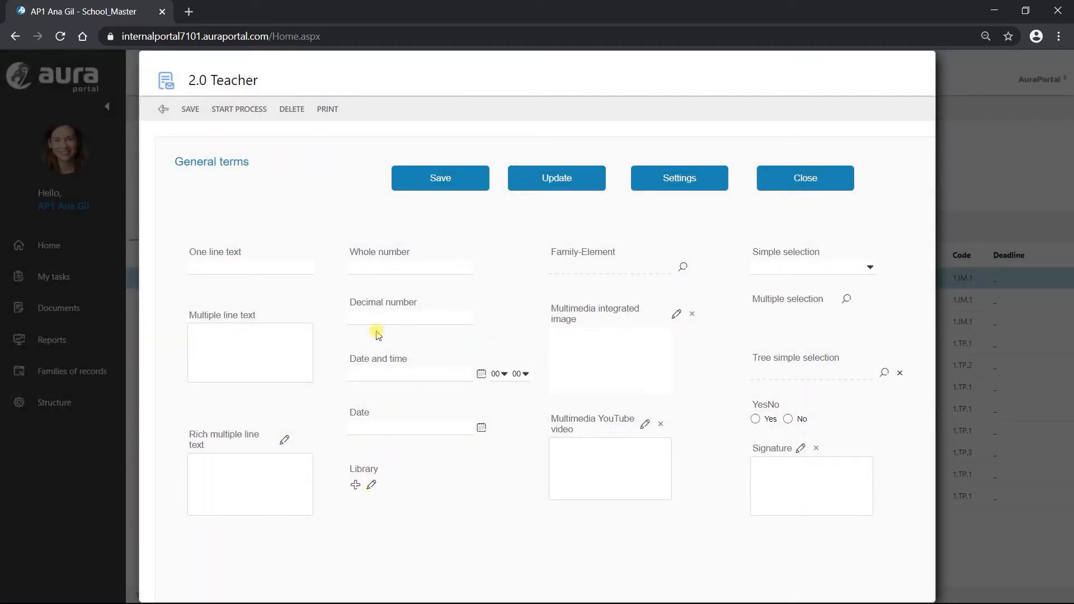
pyautogui.click(442, 179)
# Step: Open the customized viewer of the form's Library field in the form settings and add a Name filter to it
pyautogui.click(681, 180)
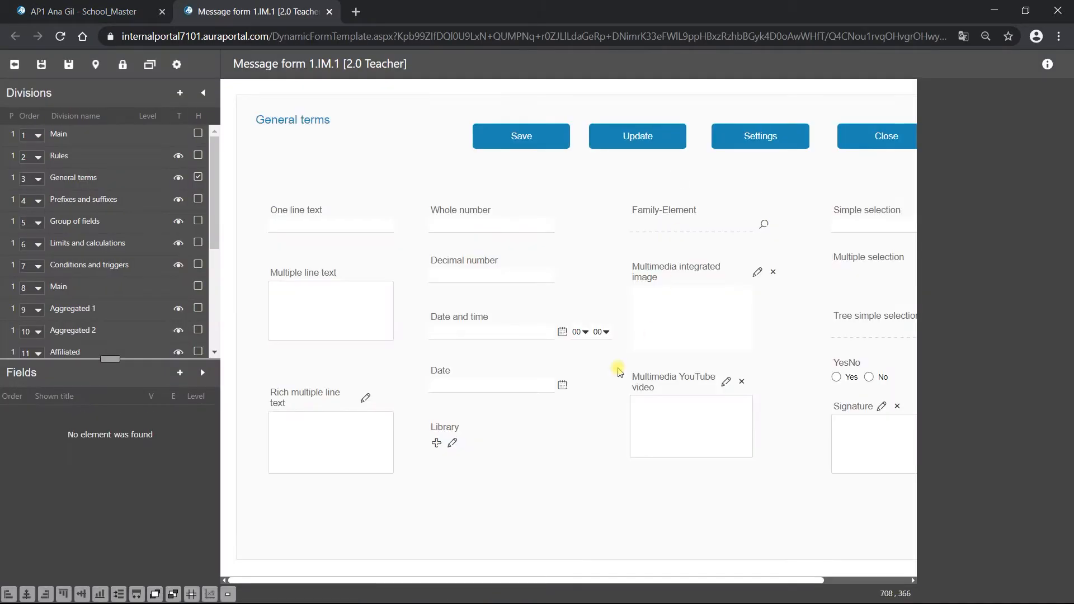
pyautogui.click(471, 437)
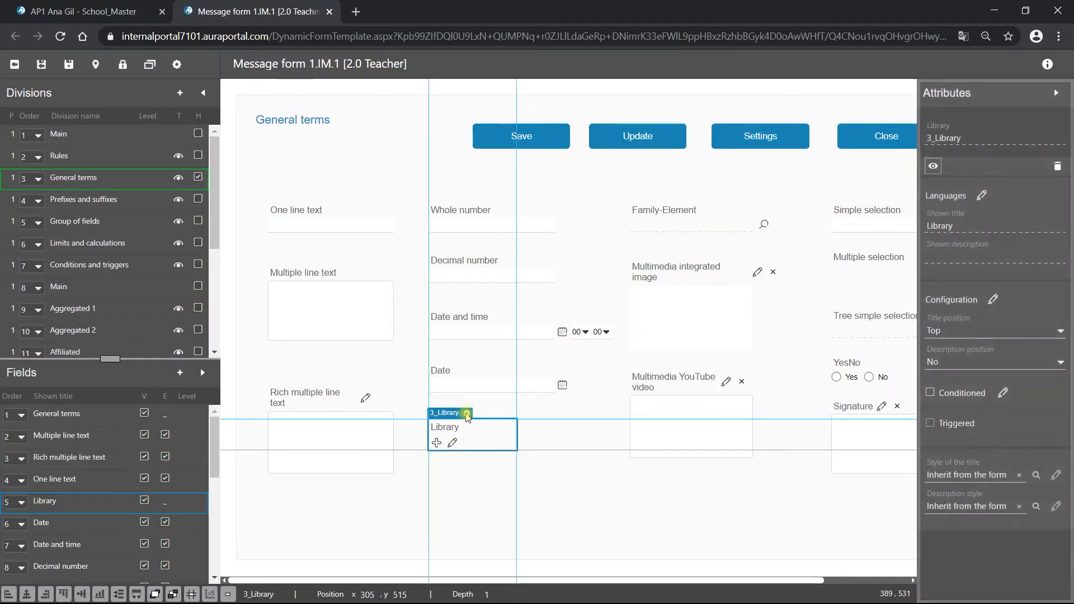
pyautogui.click(468, 414)
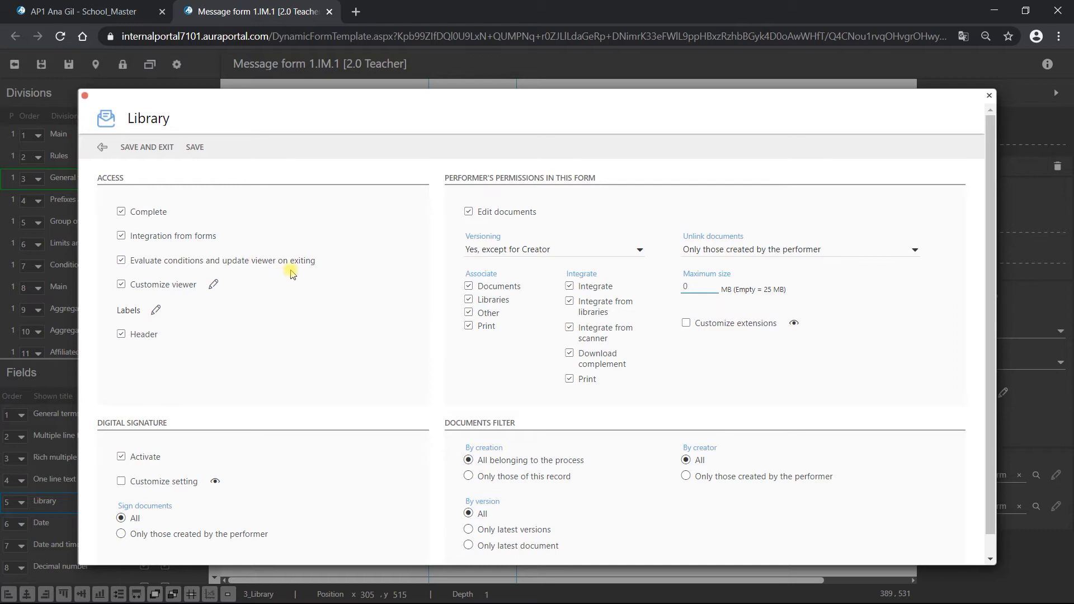
pyautogui.click(214, 286)
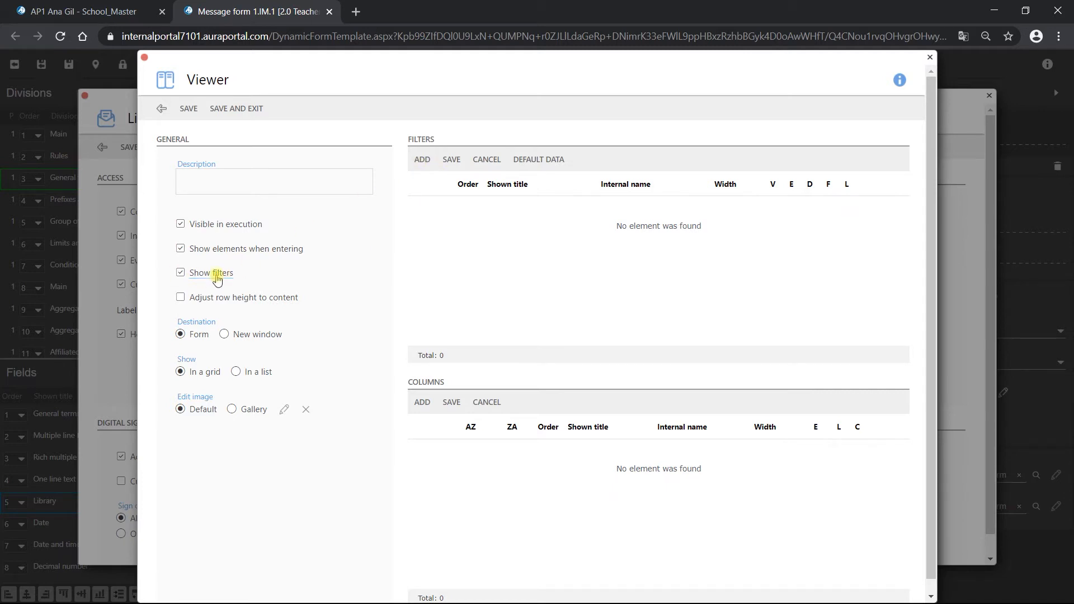
pyautogui.click(423, 161)
pyautogui.doubleClick(228, 443)
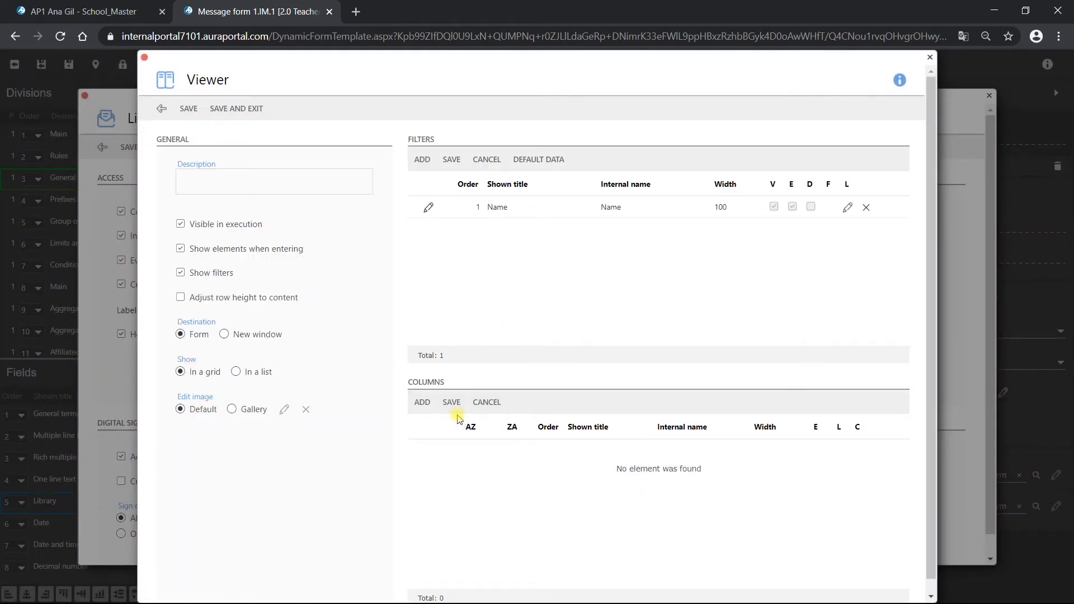
# Step: Add Name and Edit columns to the Library viewer, then save and exit the viewer and field settings
pyautogui.click(422, 401)
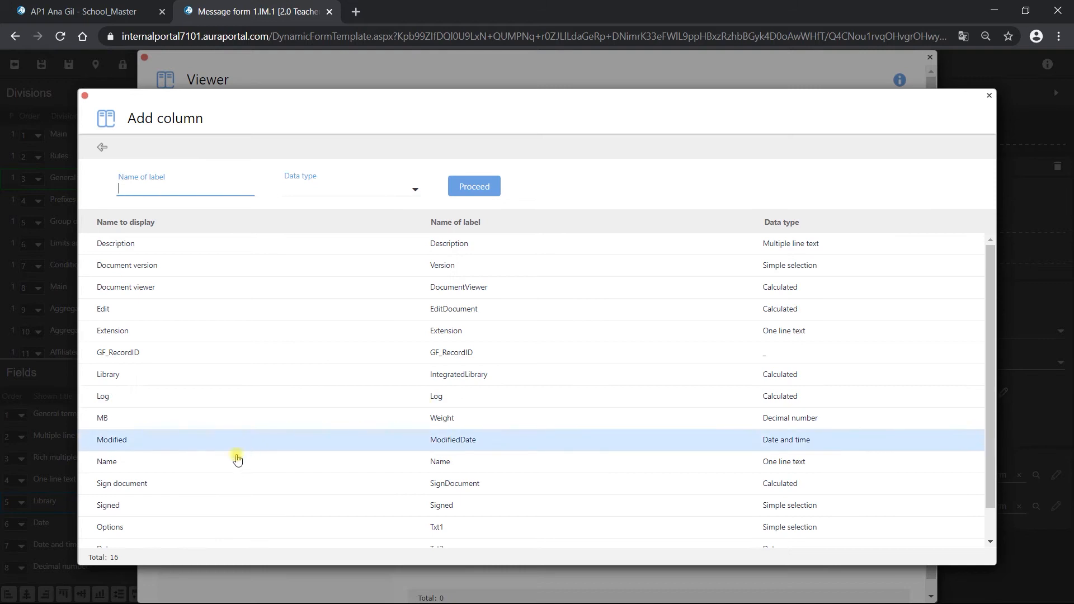
pyautogui.doubleClick(180, 462)
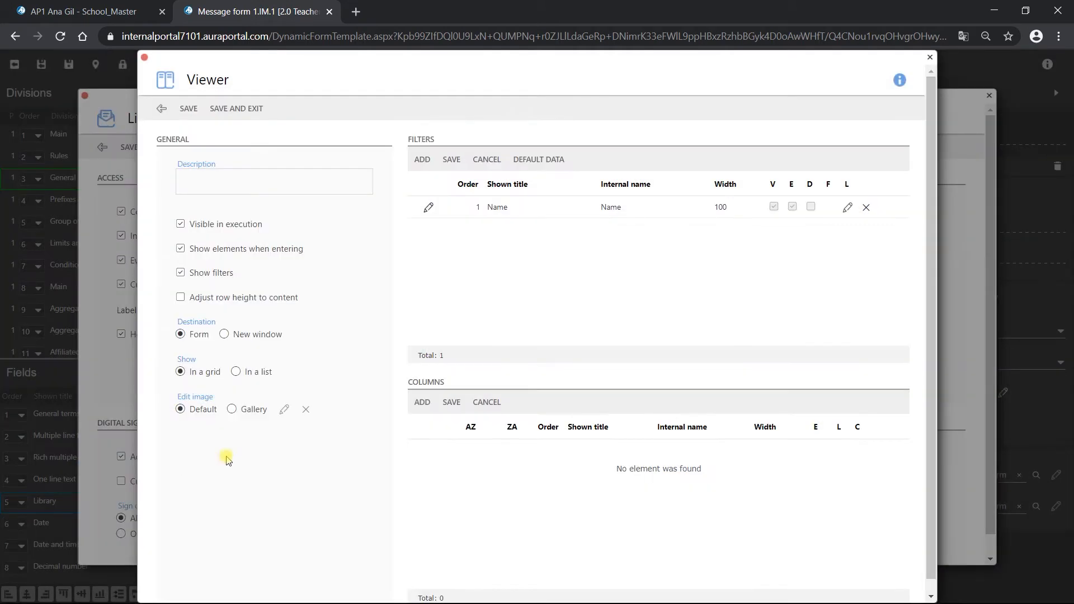
pyautogui.click(421, 402)
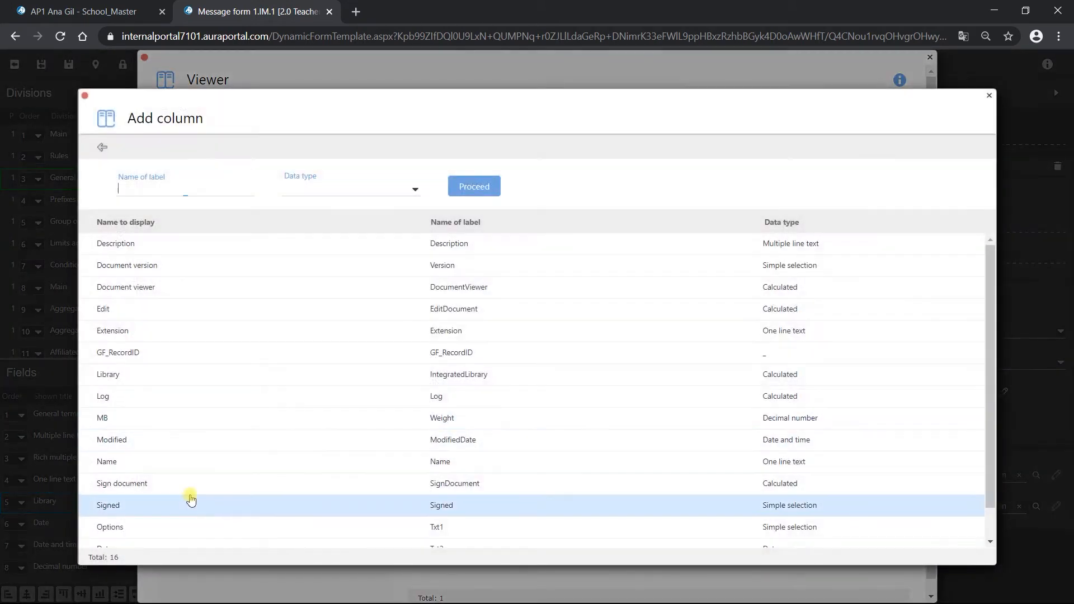
pyautogui.doubleClick(199, 309)
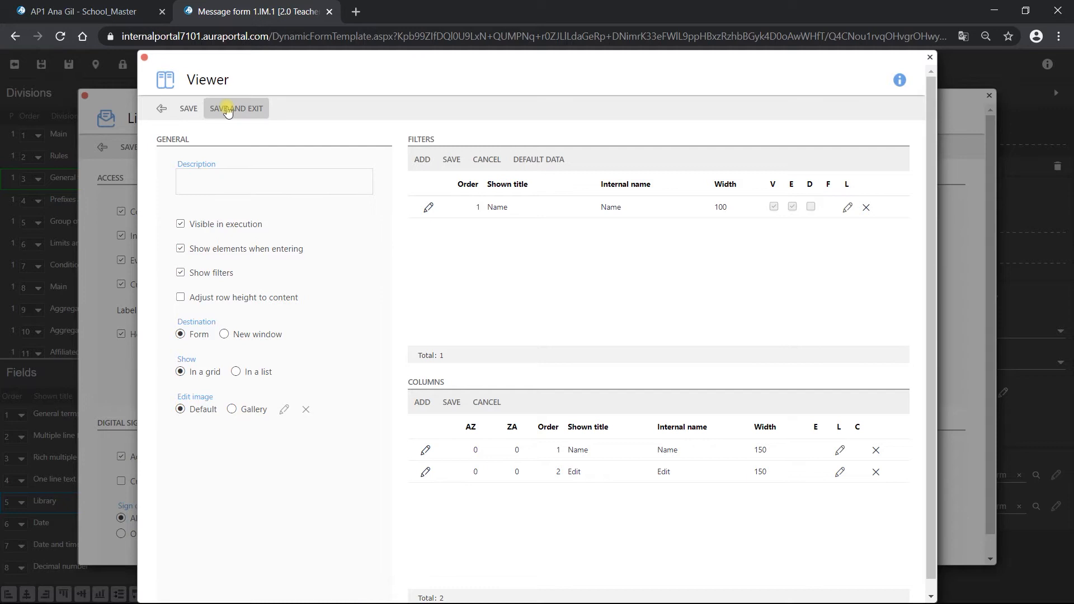
pyautogui.click(191, 111)
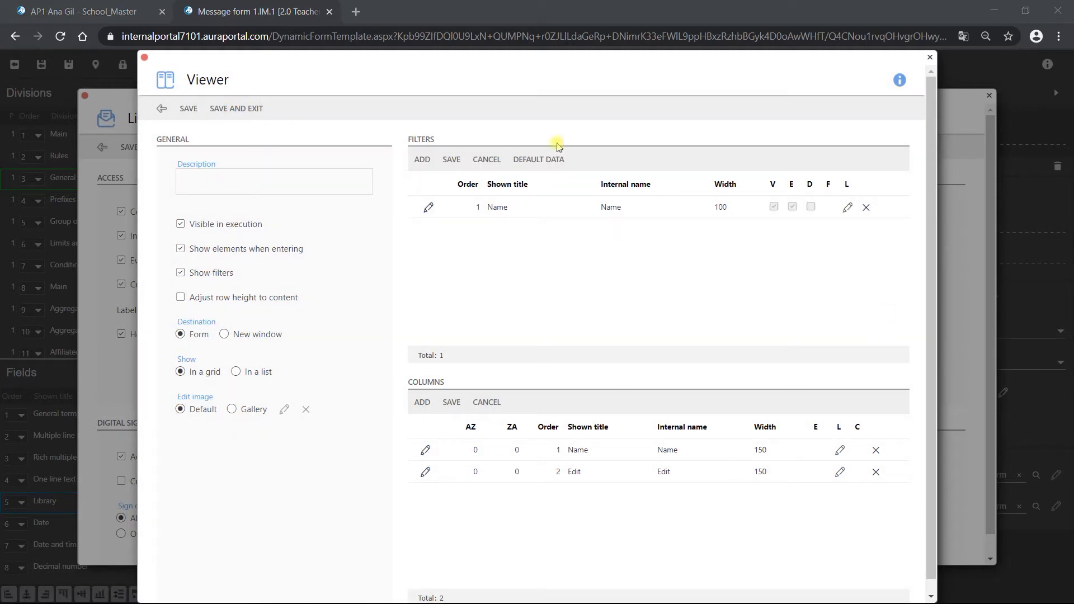
pyautogui.click(218, 115)
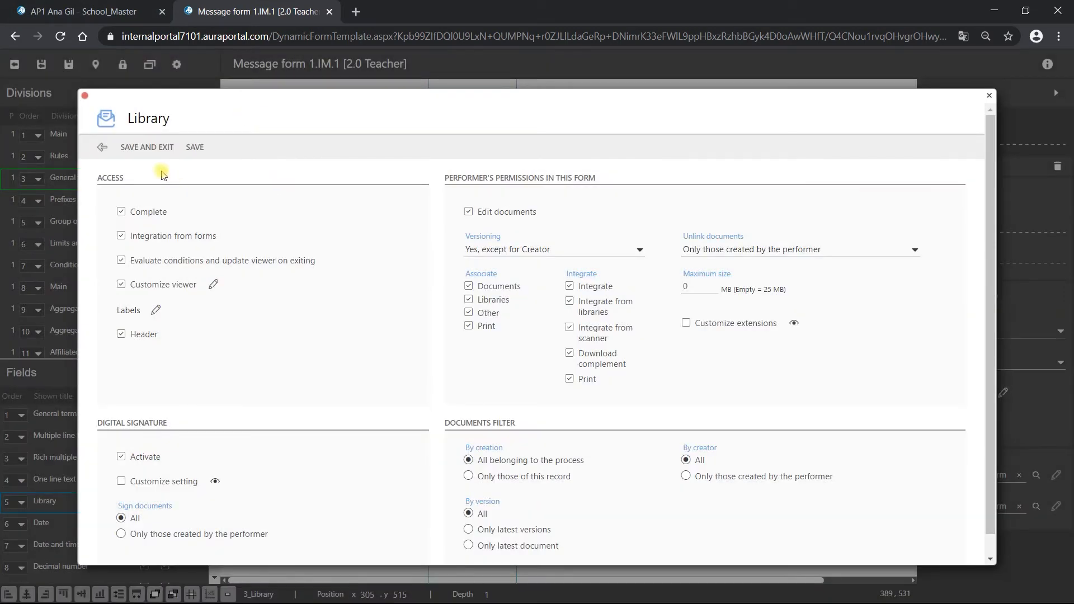
pyautogui.click(152, 153)
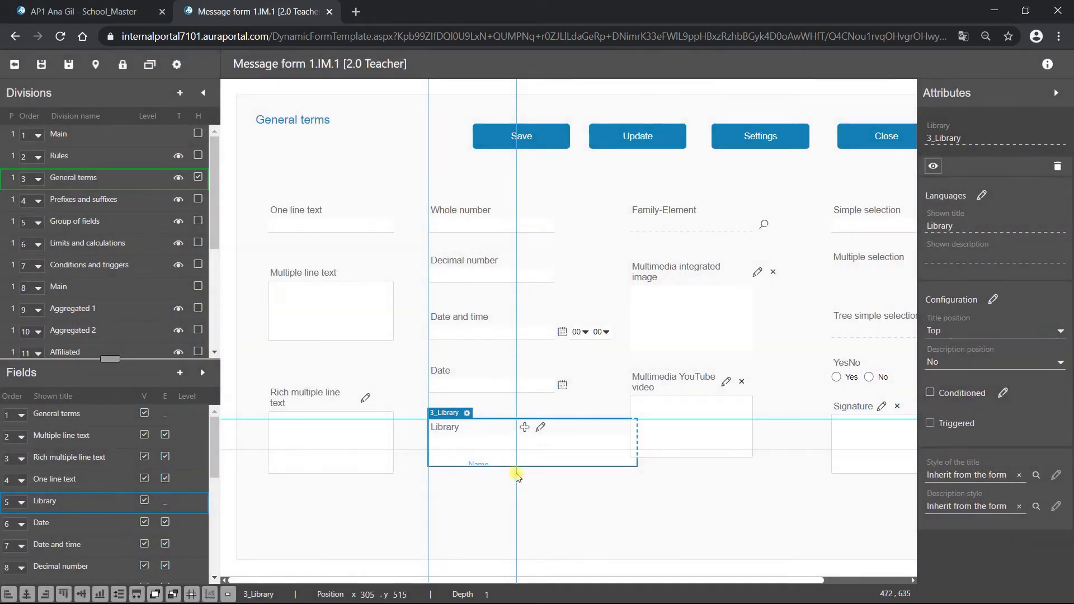
# Step: Enlarge the Library viewer area on the General terms form to about 315 × 215
pyautogui.click(548, 461)
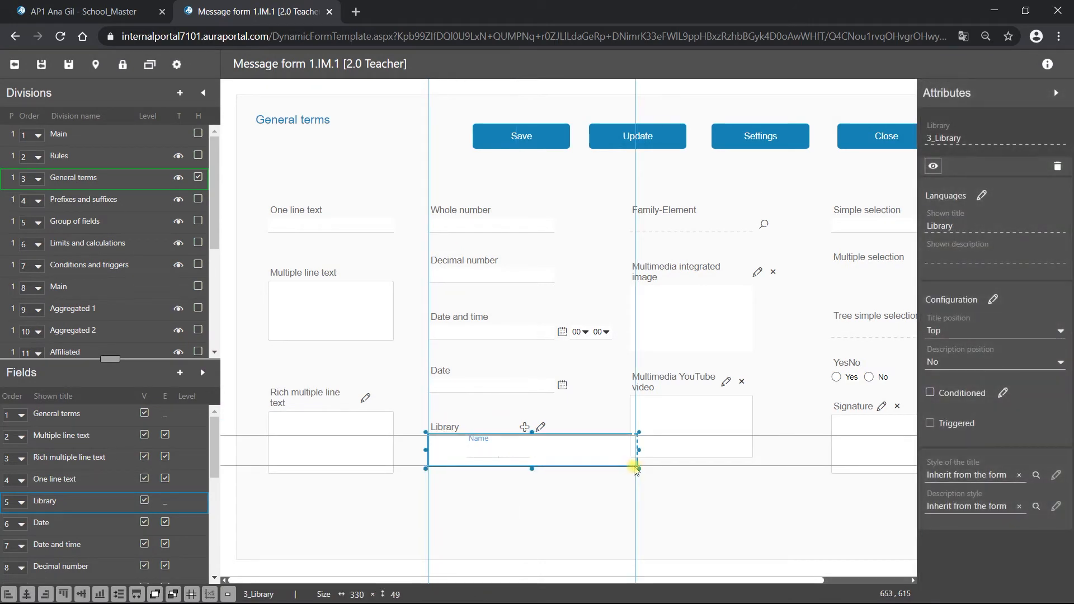
pyautogui.moveTo(638, 469); pyautogui.dragTo(627, 587)
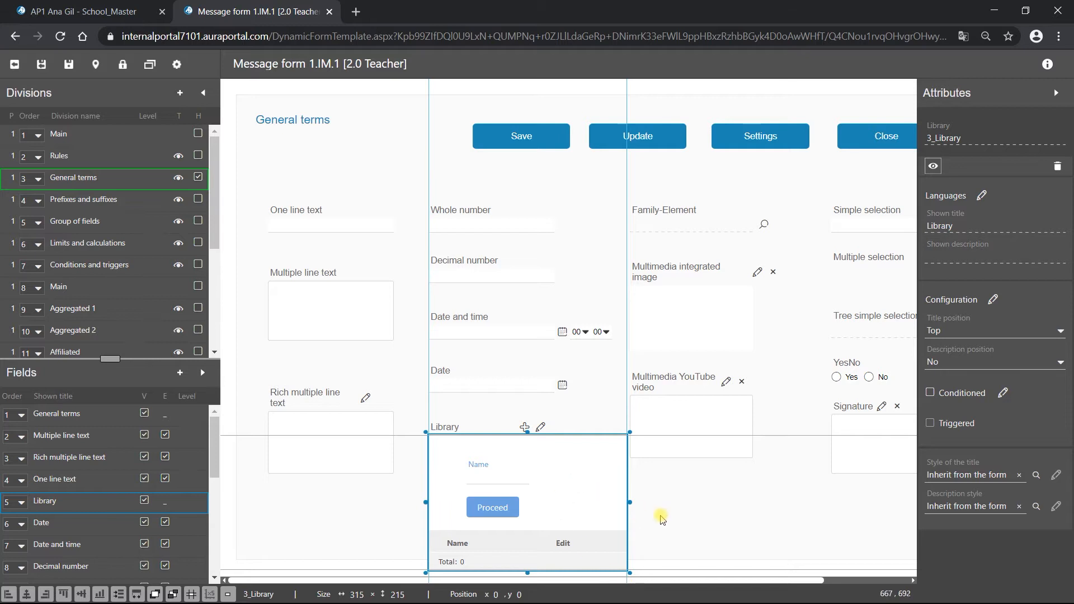
pyautogui.click(661, 515)
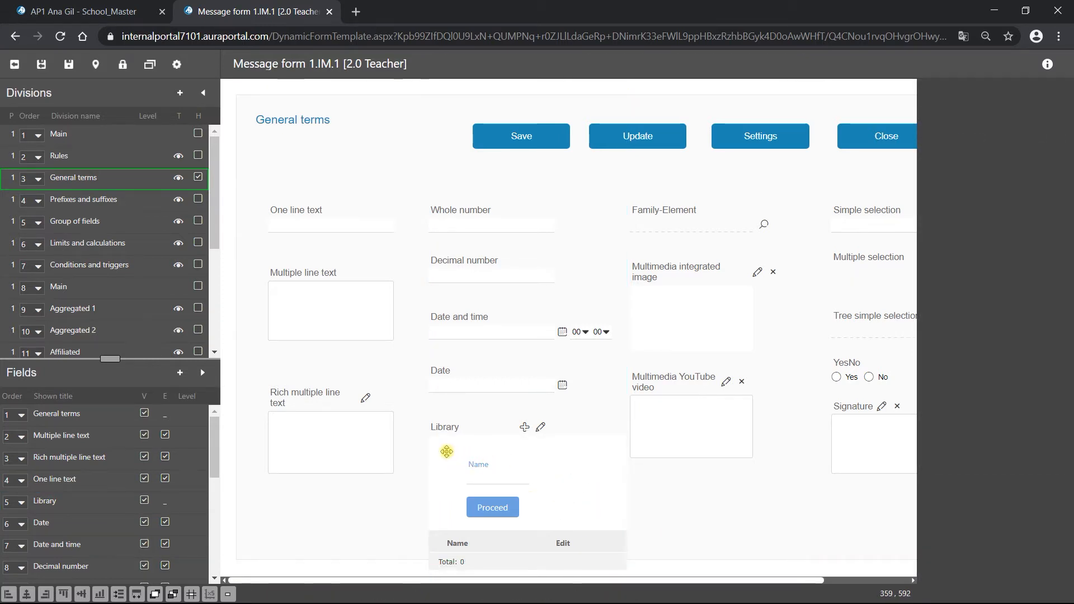
# Step: Reopen the Library field's viewer customization and set the Name filter's width to 50, saving the filter
pyautogui.click(465, 421)
pyautogui.click(467, 414)
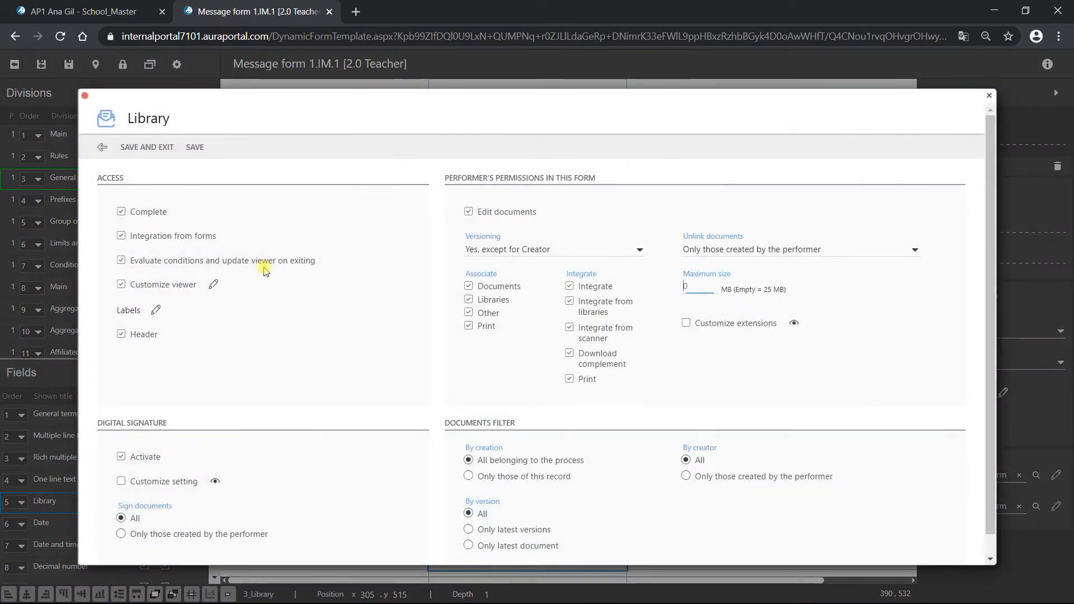
pyautogui.click(211, 287)
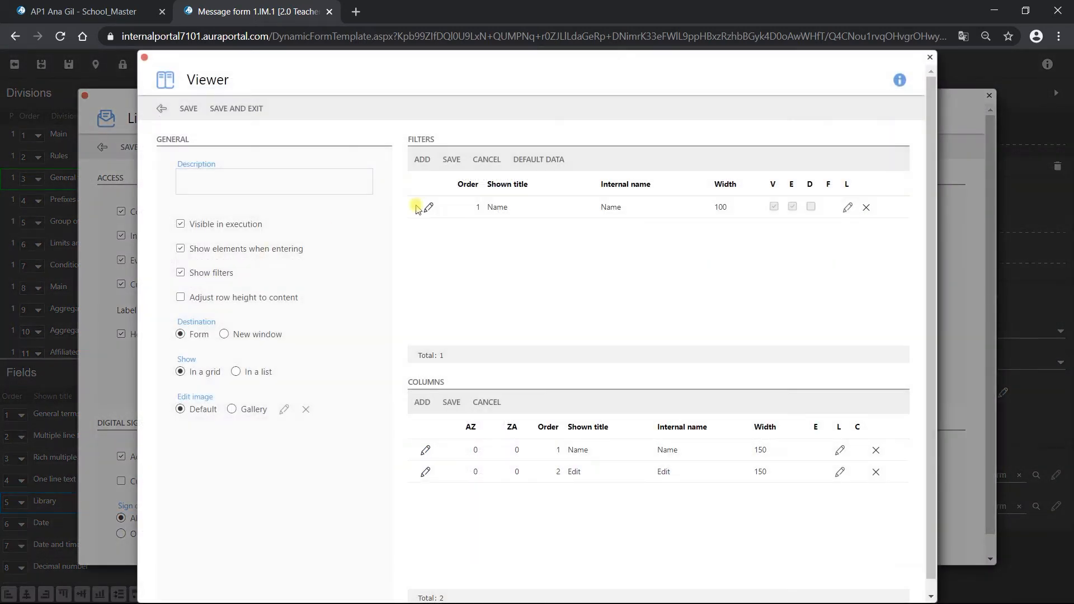
pyautogui.click(428, 207)
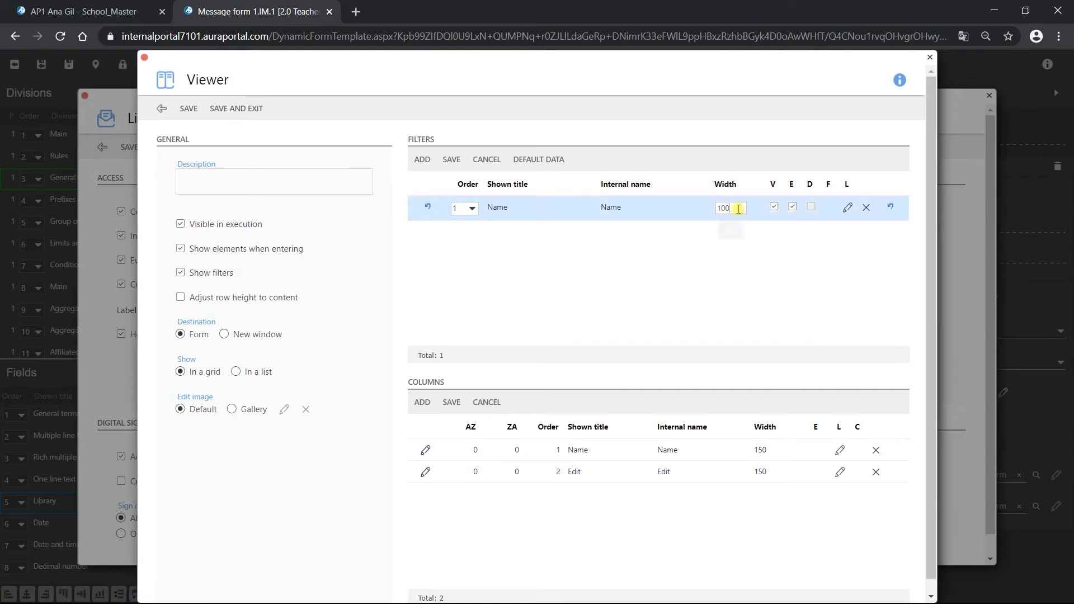
pyautogui.moveTo(738, 209); pyautogui.dragTo(715, 211)
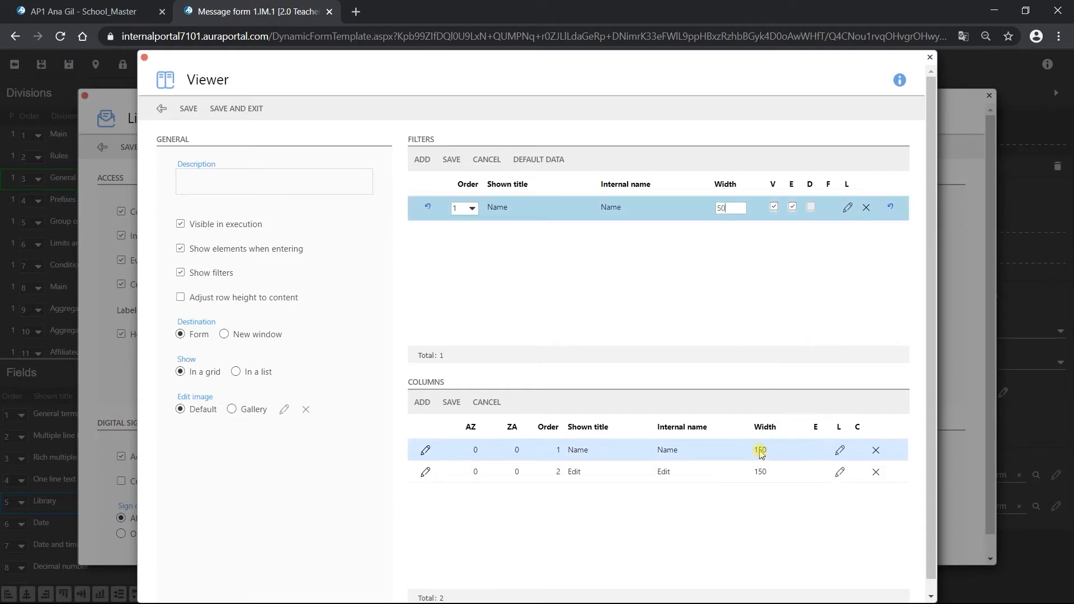
pyautogui.click(452, 159)
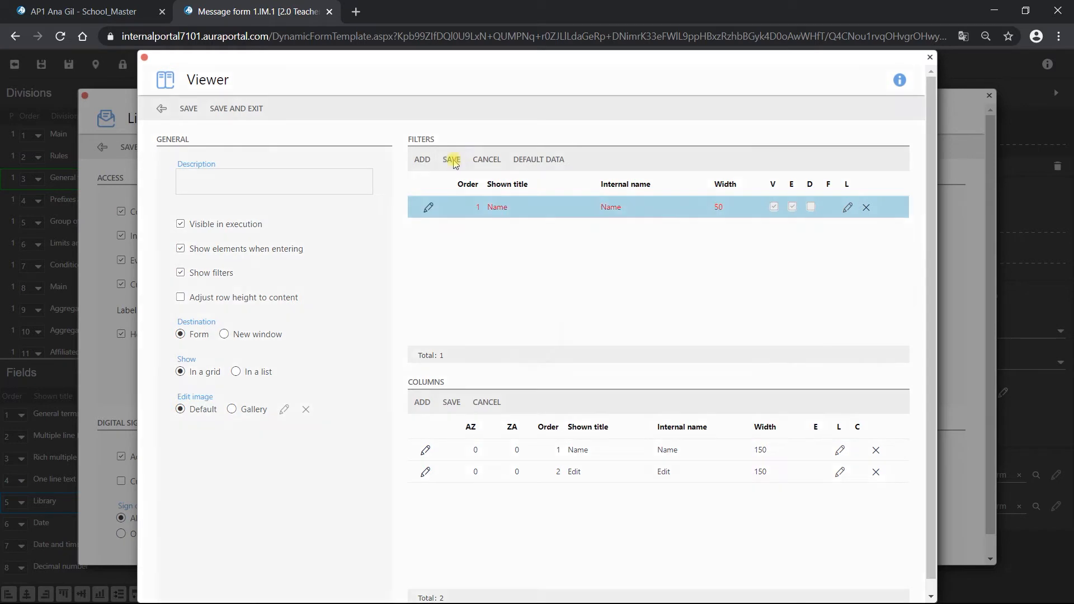
# Step: Set the width of the viewer's Name column to 50 and save the columns
pyautogui.click(427, 452)
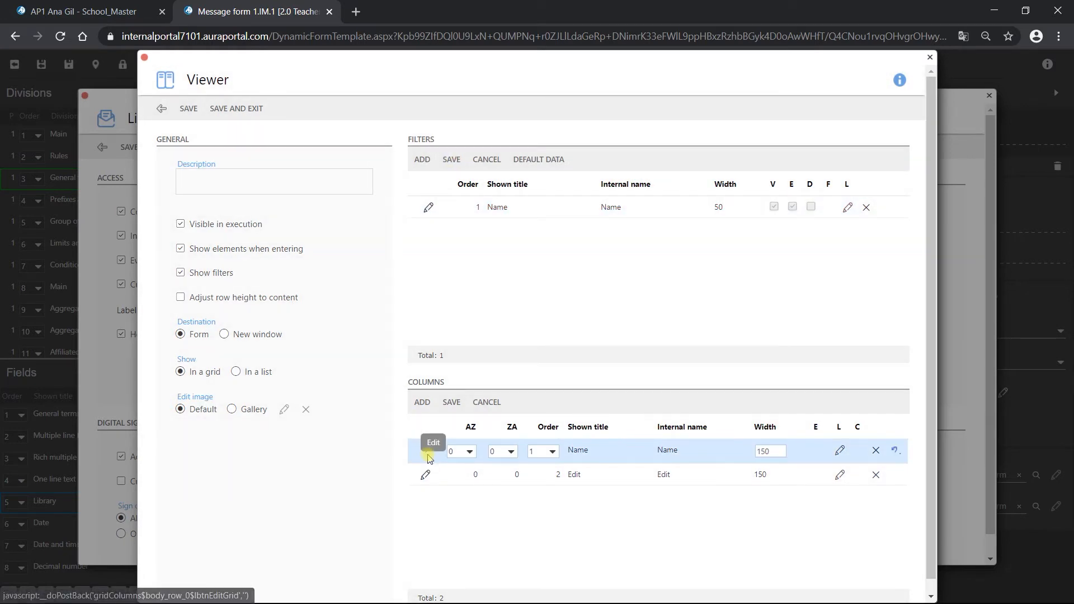
pyautogui.click(776, 452)
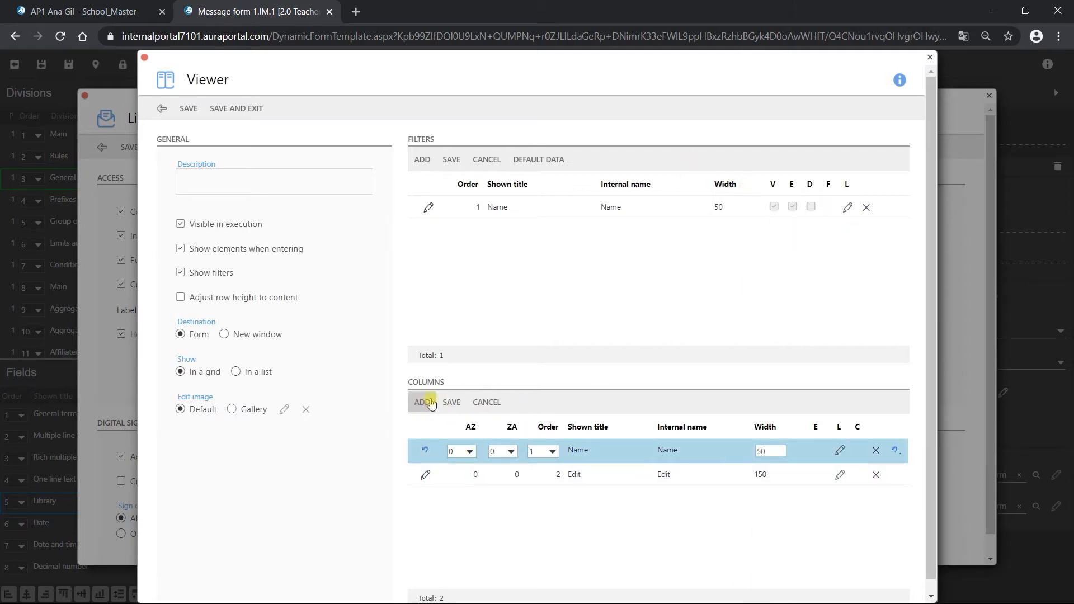
pyautogui.click(451, 402)
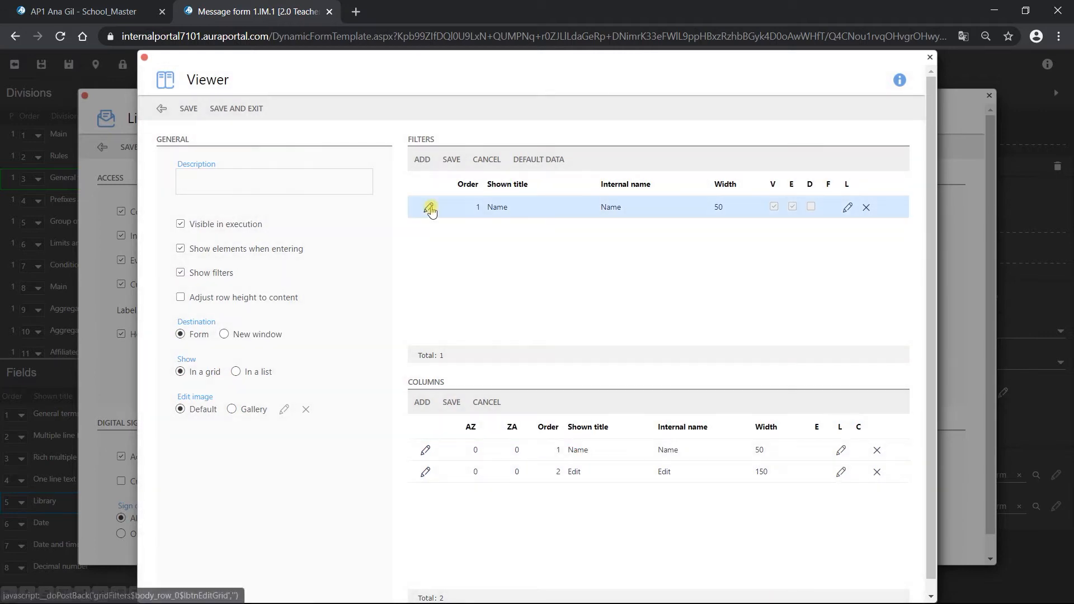
# Step: Set the Name filter's width to 75, then save and exit the viewer and Library field settings
pyautogui.click(430, 209)
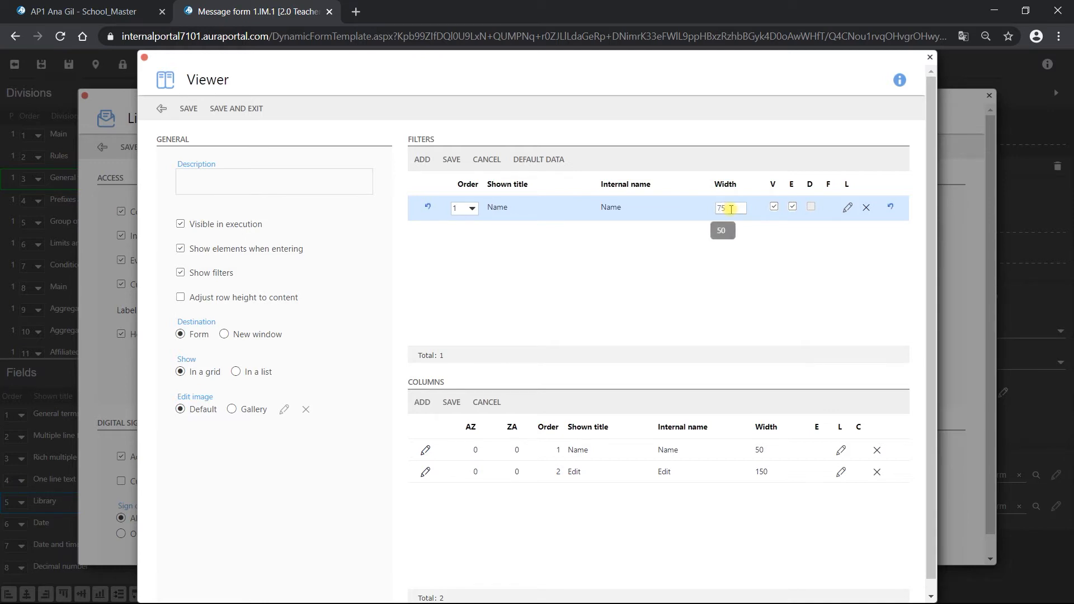
pyautogui.click(450, 163)
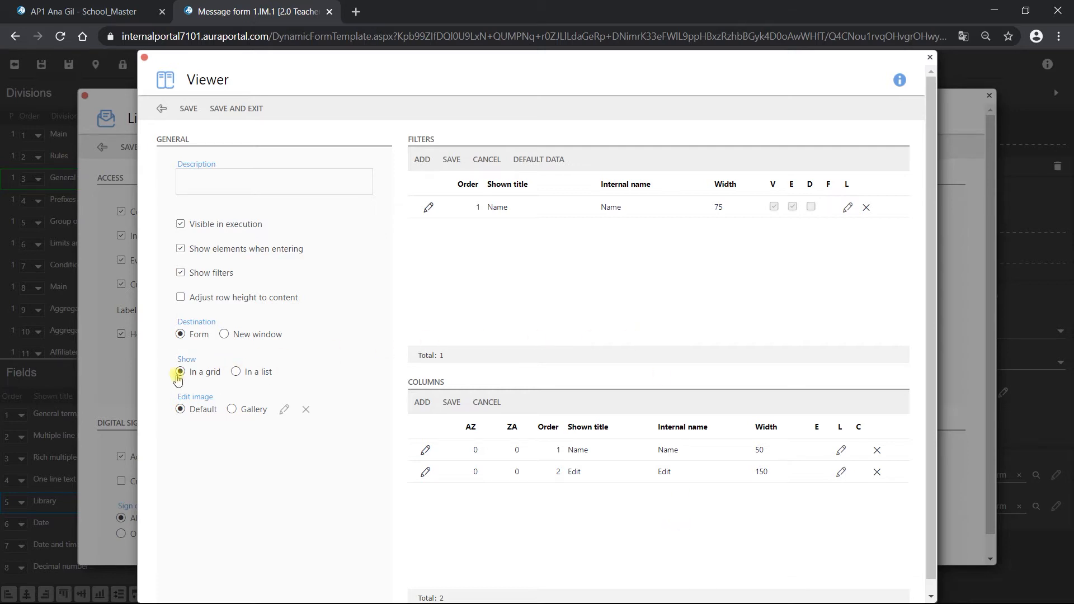
pyautogui.click(188, 110)
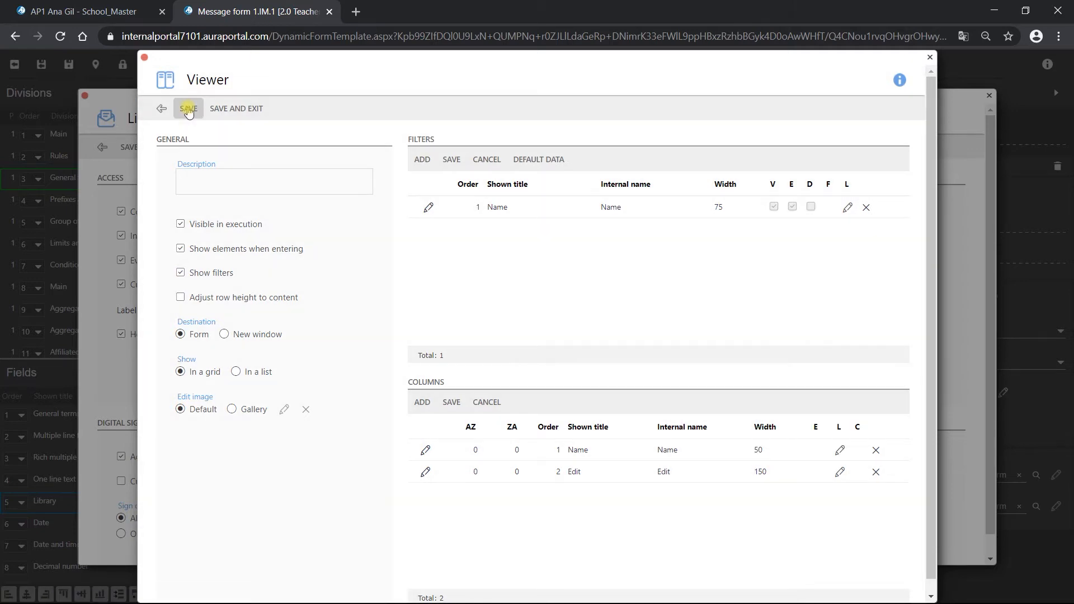
pyautogui.click(231, 109)
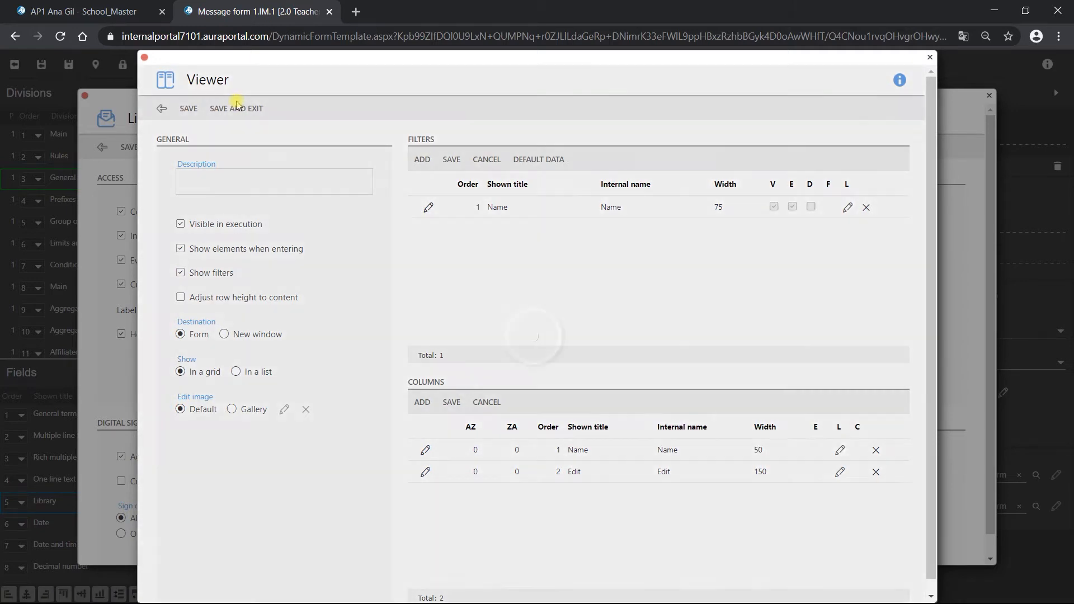
pyautogui.click(128, 149)
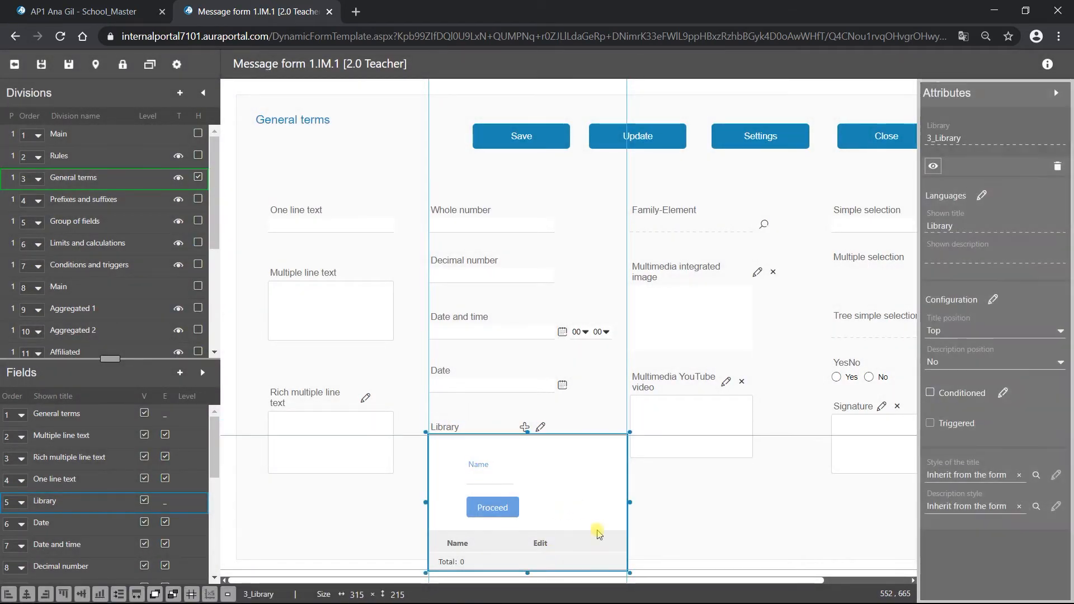
# Step: Resize the Library viewer area to about 310 × 220, then save the form design and exit it
pyautogui.moveTo(632, 573); pyautogui.dragTo(628, 576)
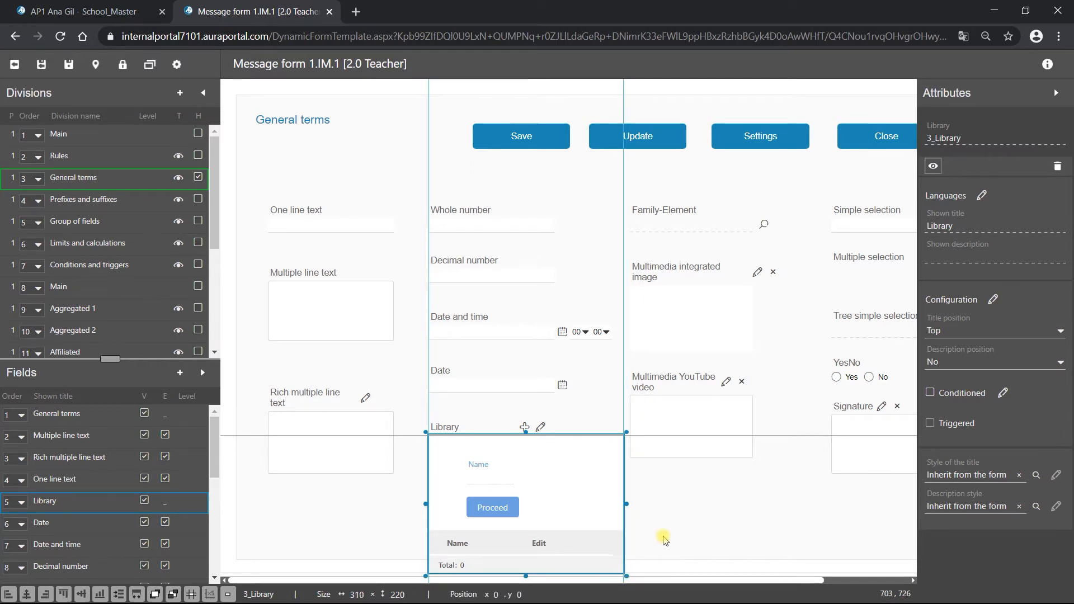
pyautogui.click(656, 533)
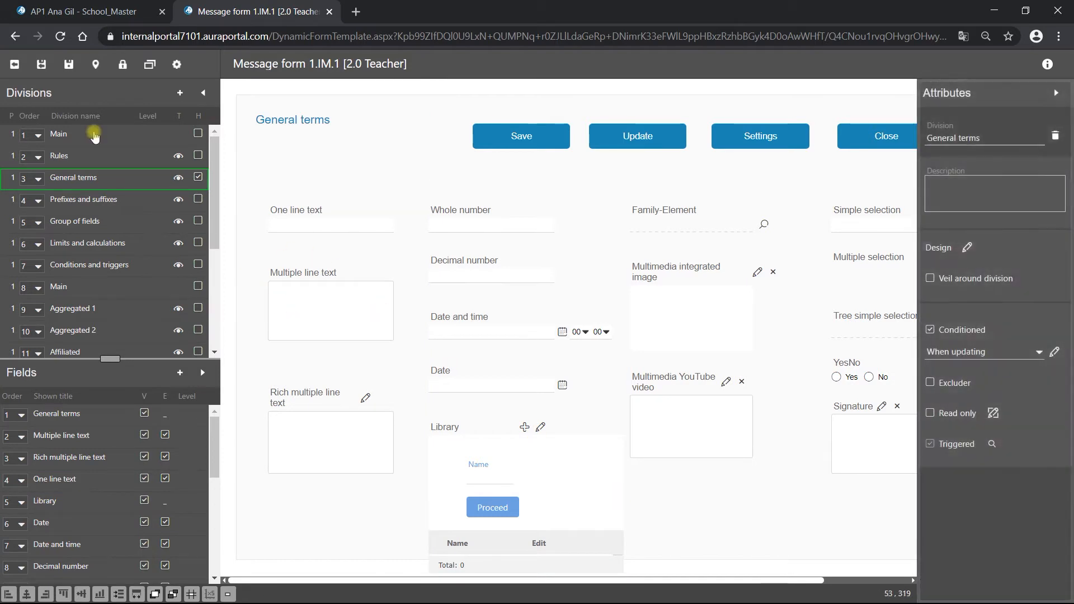
pyautogui.click(65, 65)
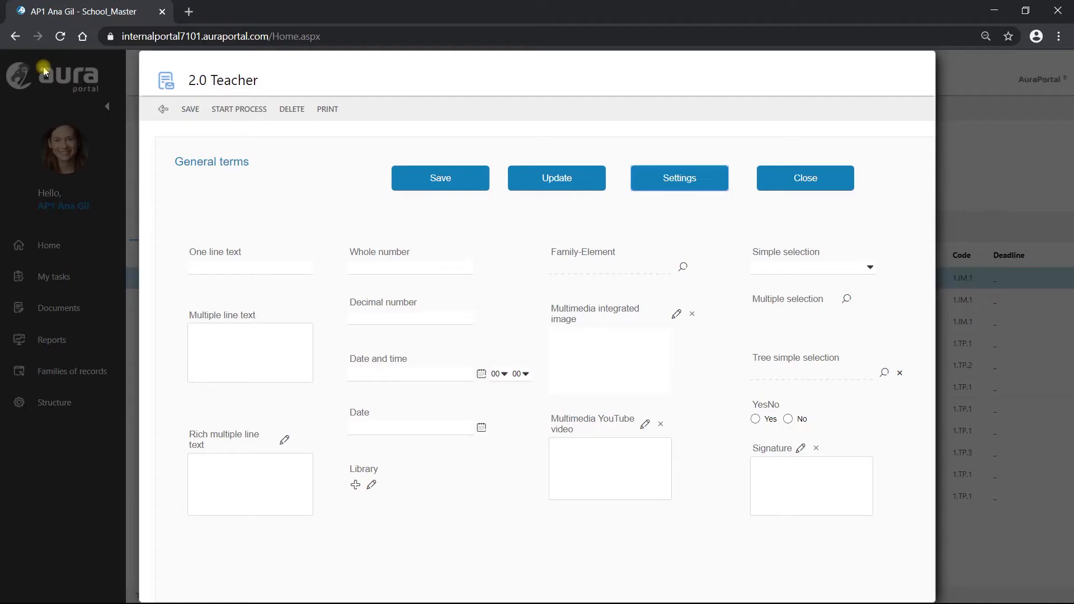
# Step: Leave the open form, start a new 2.0 Teacher process from My tasks and open its General terms section
pyautogui.click(162, 109)
pyautogui.click(89, 279)
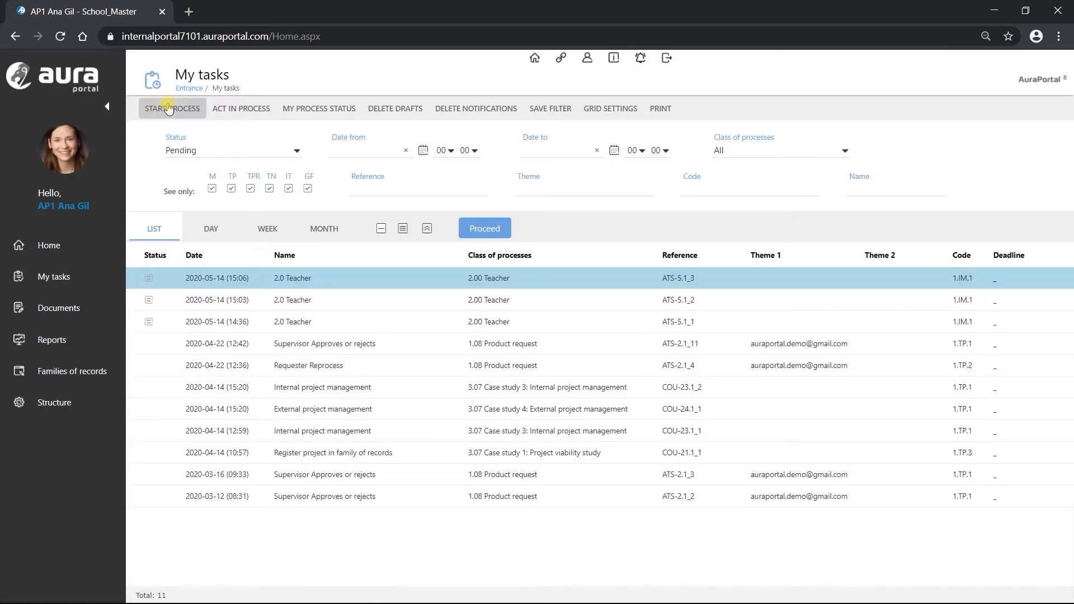
pyautogui.click(169, 108)
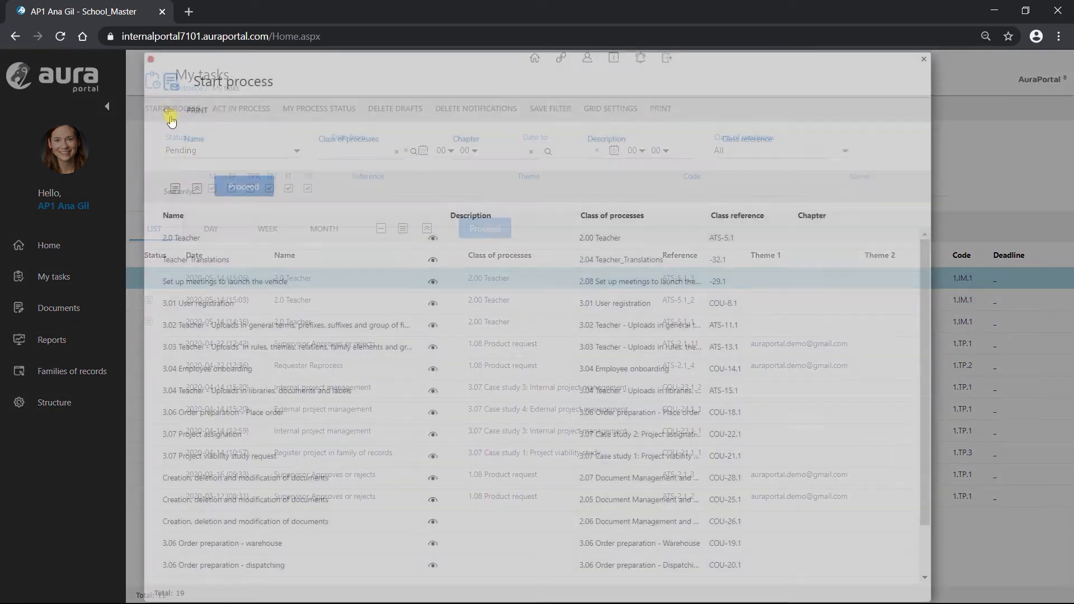
pyautogui.doubleClick(196, 241)
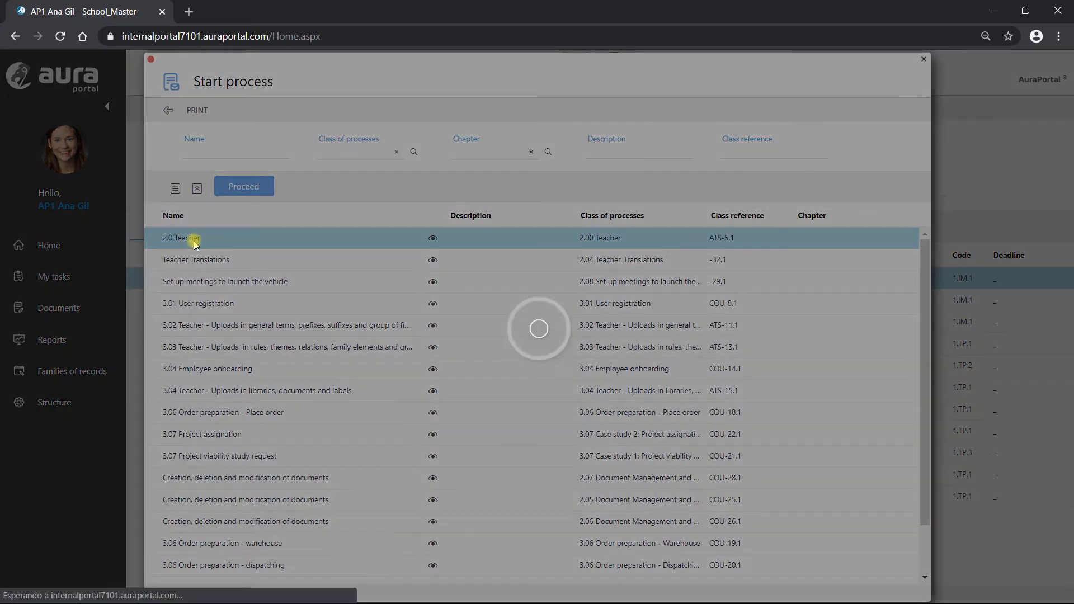
pyautogui.click(293, 281)
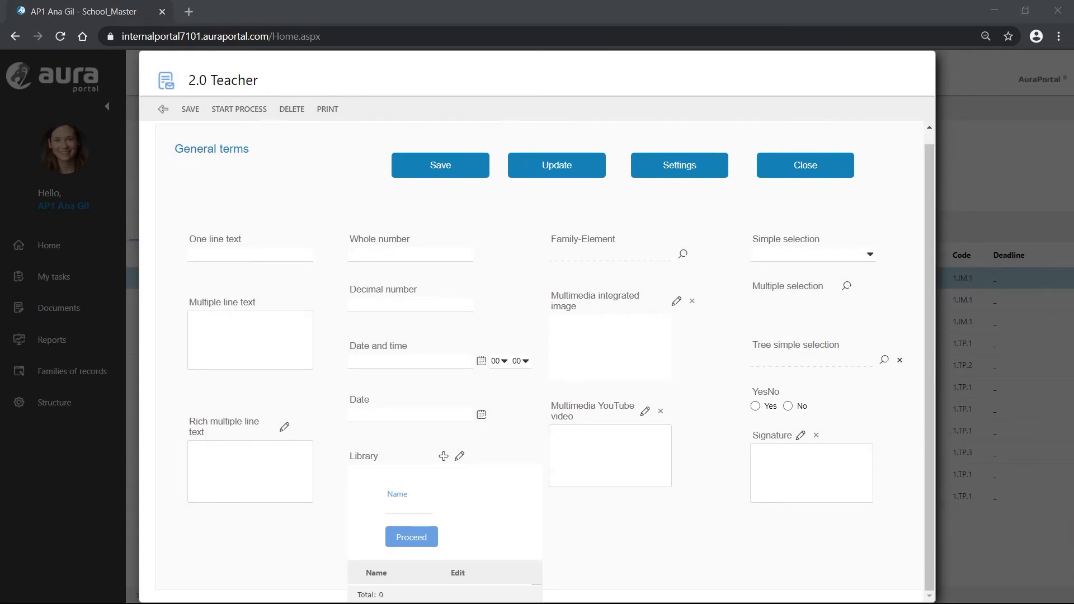
# Step: Integrate the document Ac1.doc into the Library field and save it with an empty description
pyautogui.click(446, 457)
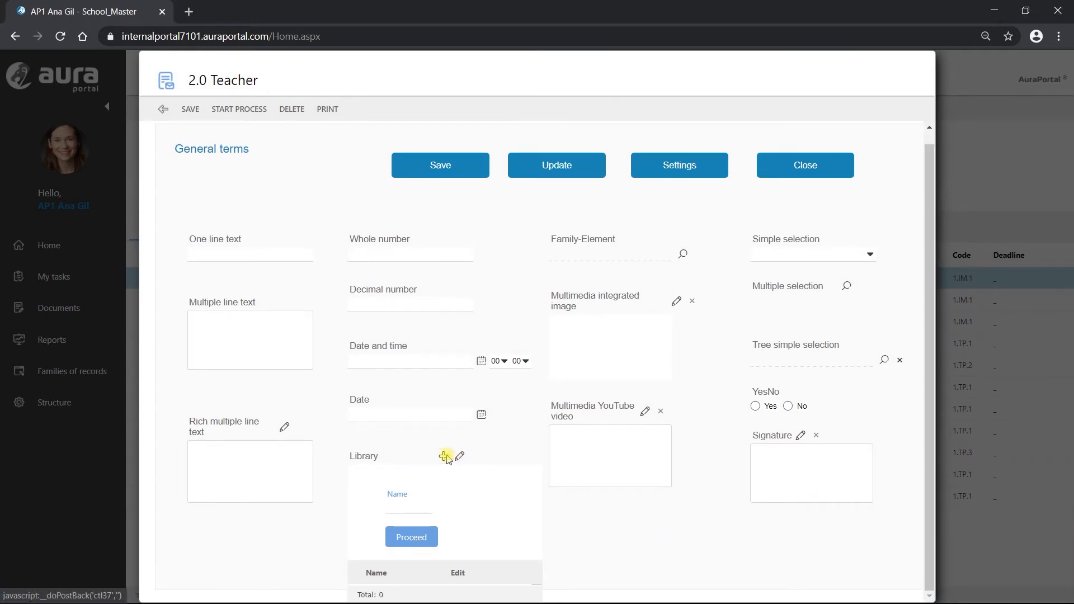
pyautogui.moveTo(887, 364); pyautogui.dragTo(516, 360)
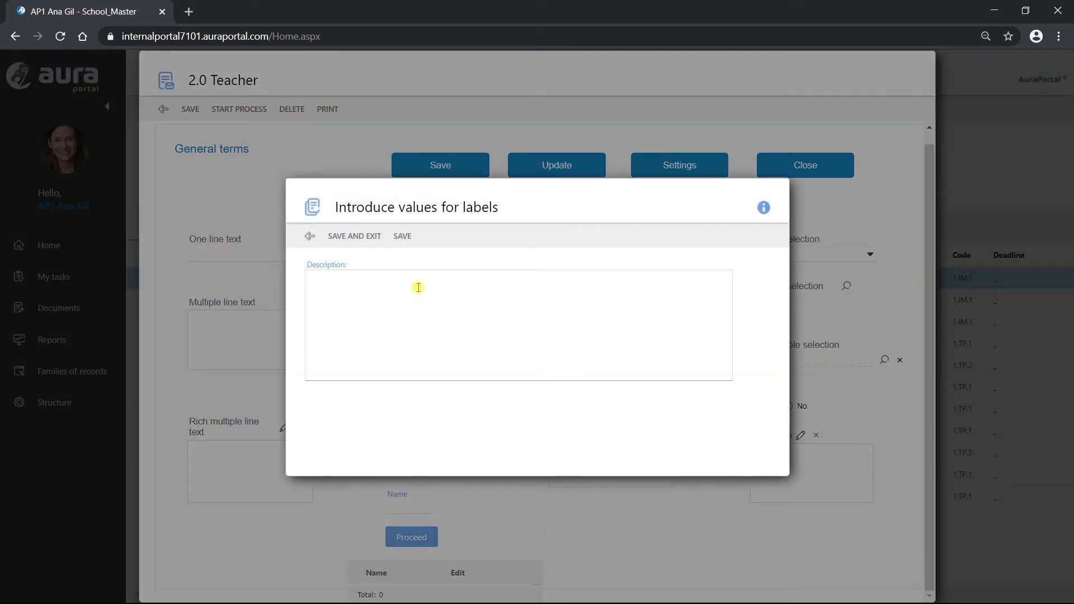
pyautogui.click(355, 237)
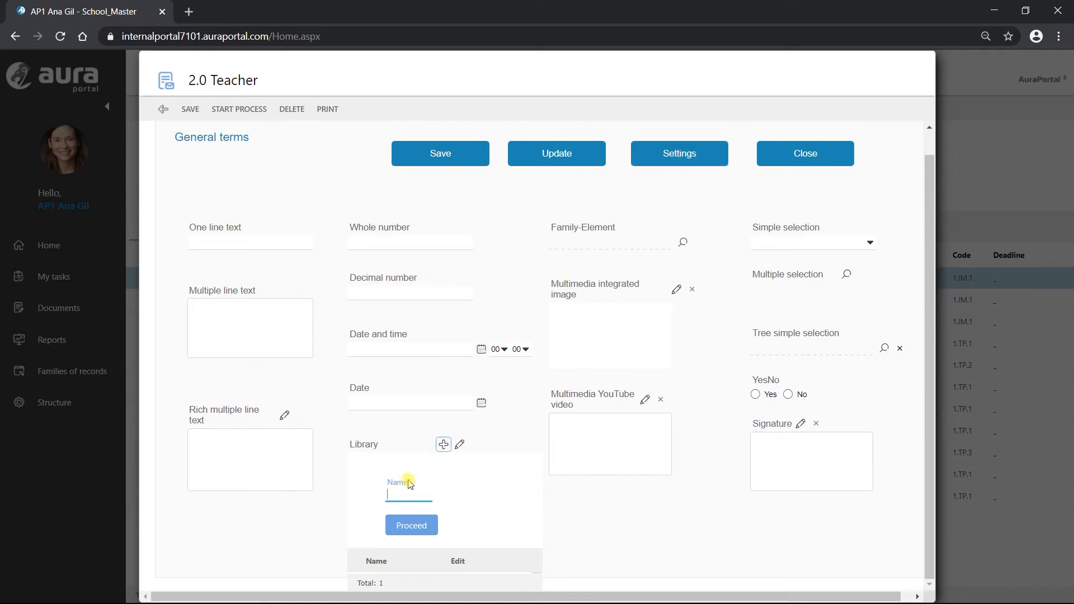
pyautogui.click(453, 495)
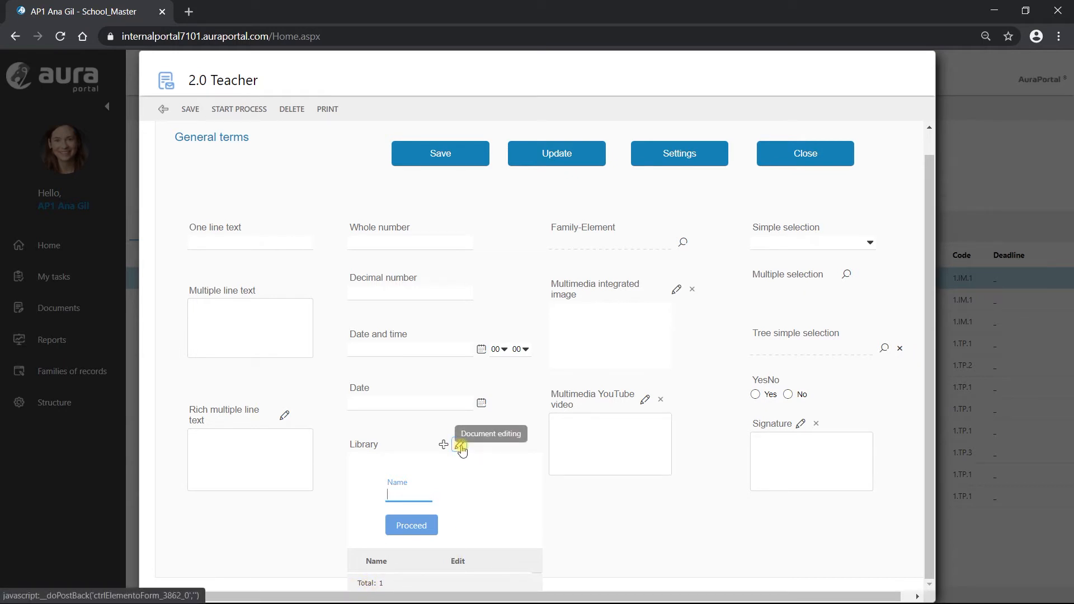
# Step: Open the form's design and set the Library field's viewer to hide filters, show documents in a list and use a gallery edit image
pyautogui.click(687, 155)
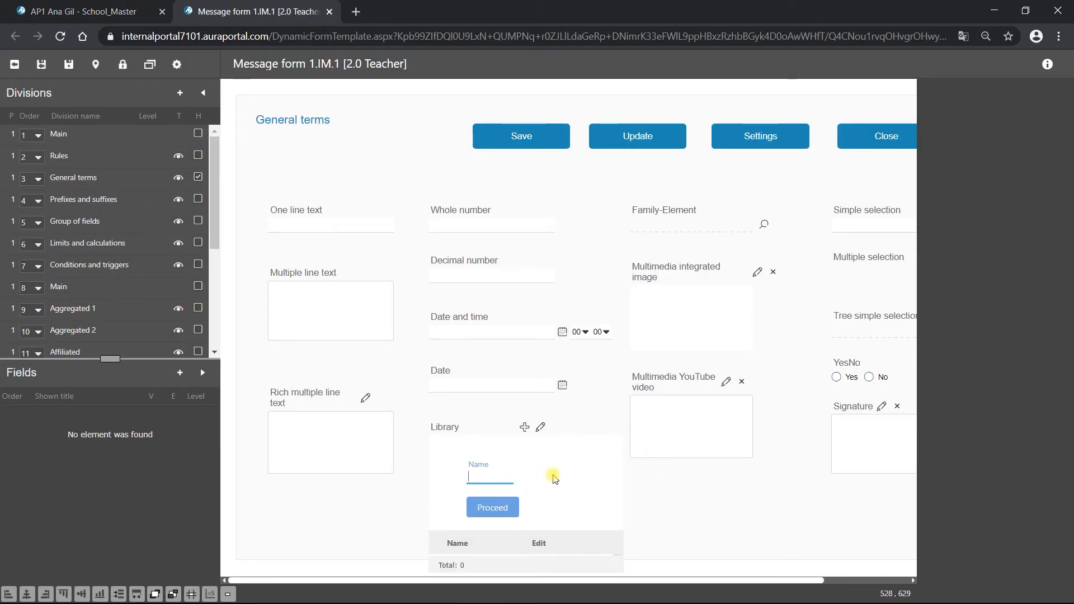
pyautogui.click(554, 479)
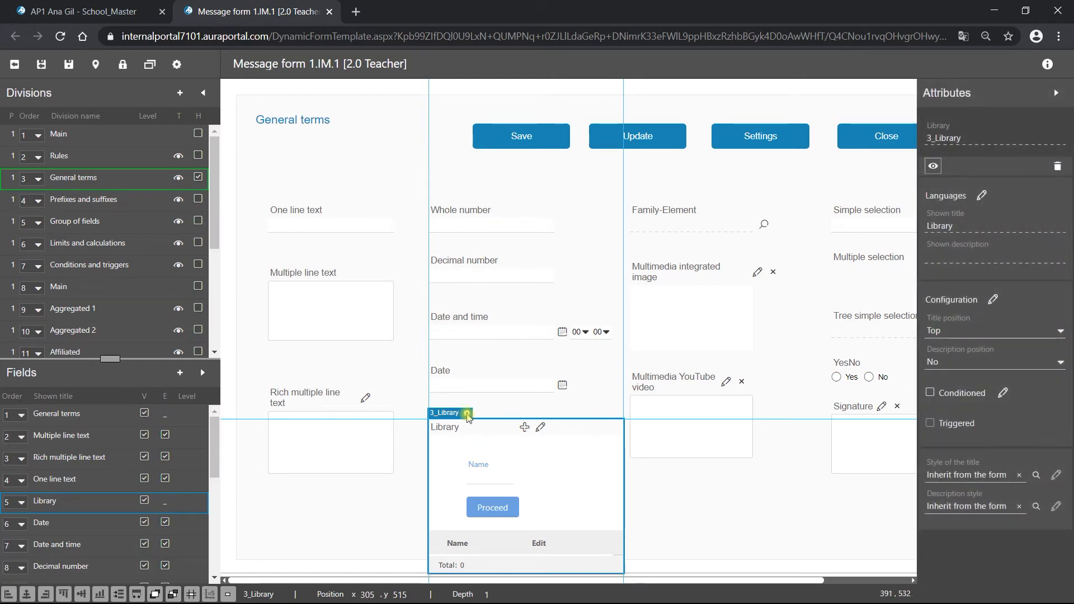
pyautogui.click(468, 414)
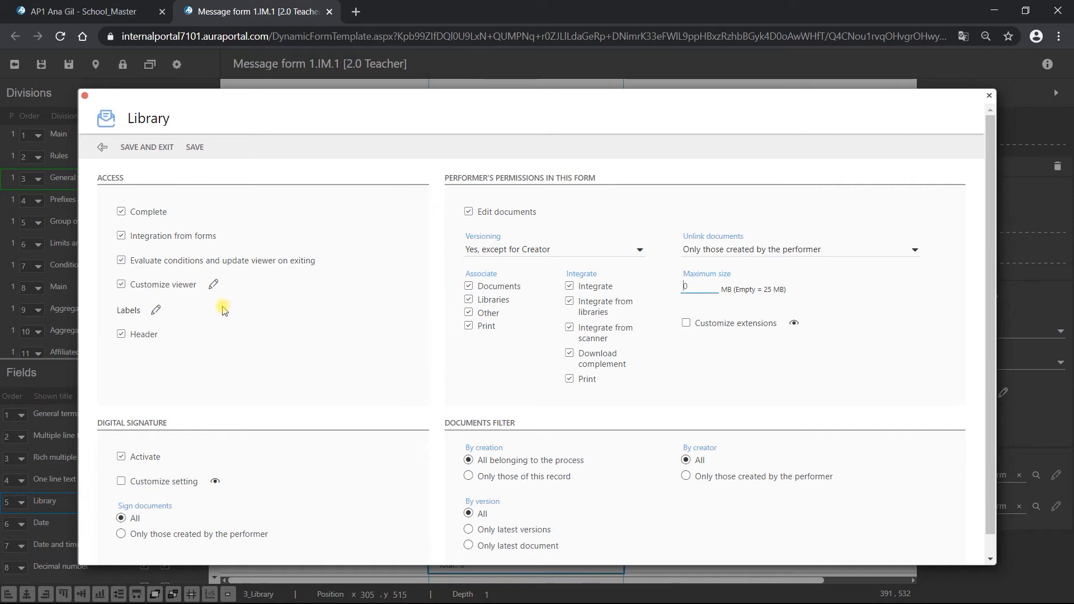
pyautogui.click(213, 284)
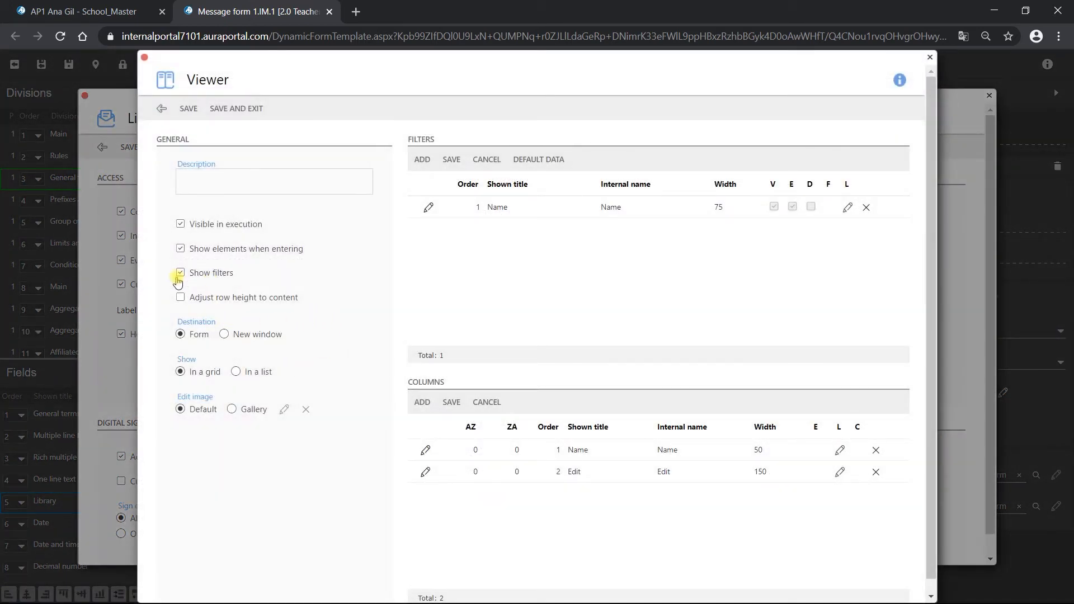
pyautogui.click(180, 274)
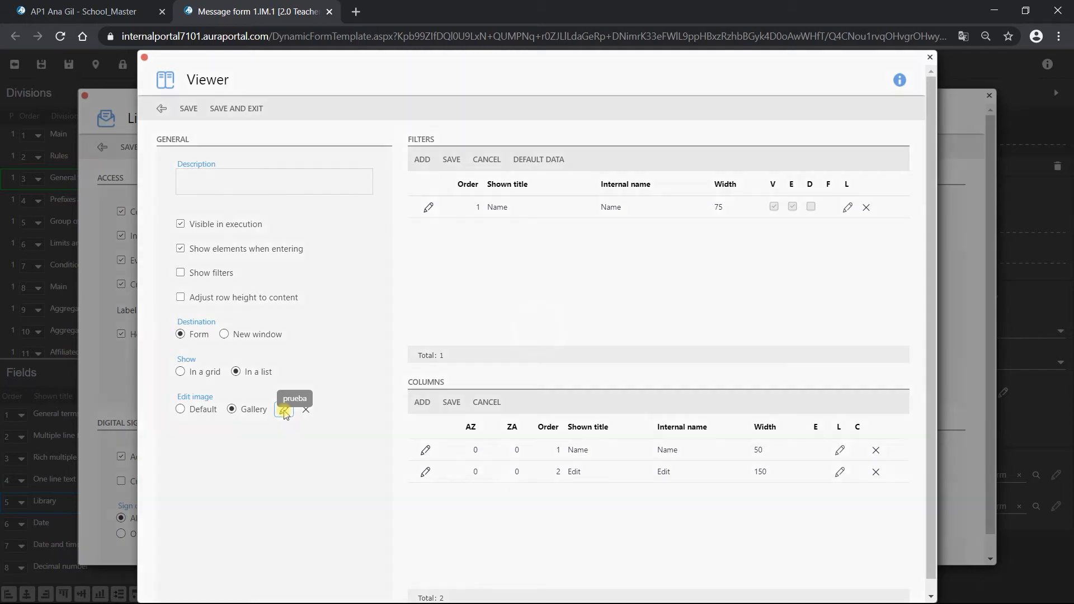
# Step: Limit the image gallery to private images and choose "2.04 Ejercicio imagen editar" as the viewer's edit image
pyautogui.click(285, 412)
pyautogui.click(566, 167)
pyautogui.click(434, 169)
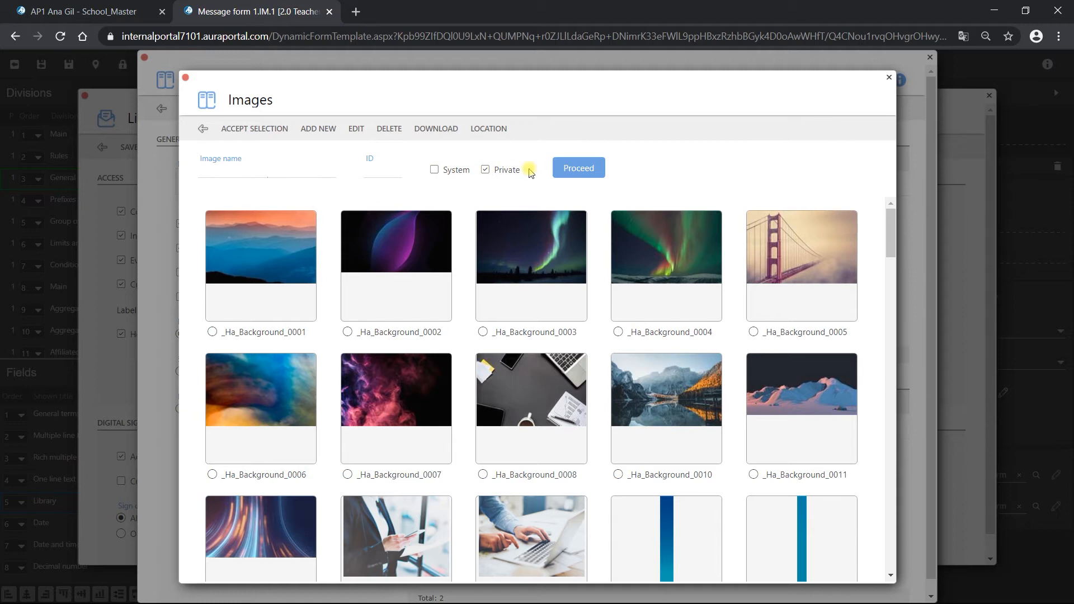
pyautogui.click(567, 168)
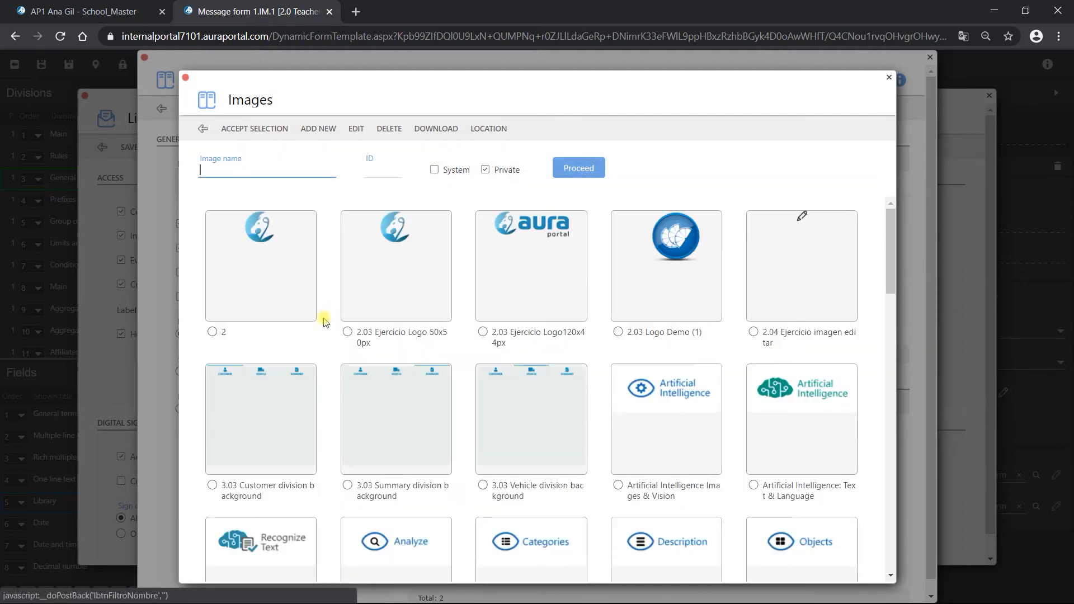
pyautogui.click(754, 333)
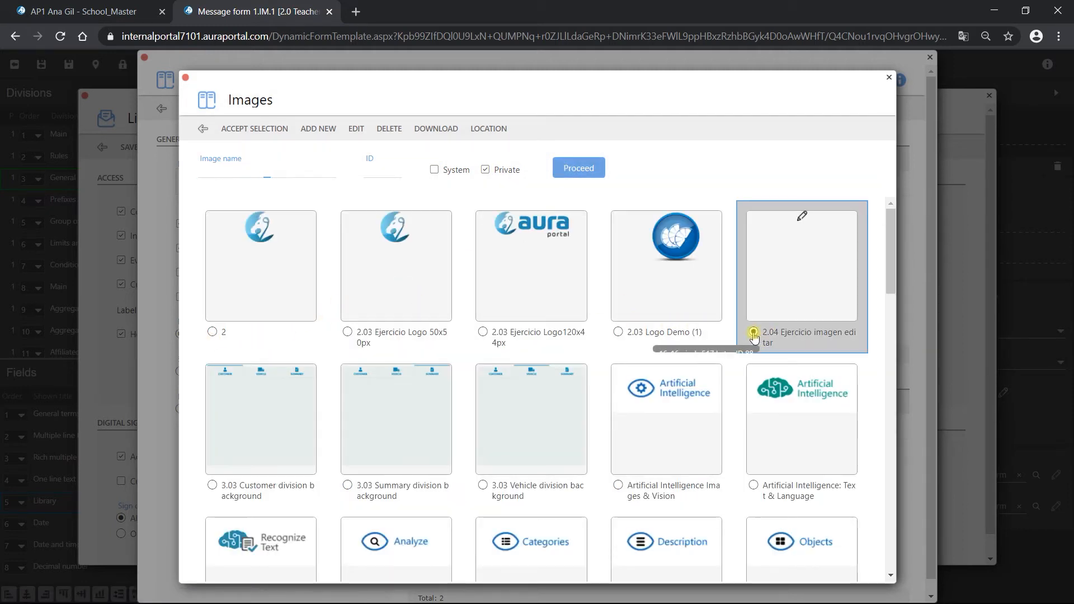
pyautogui.click(259, 133)
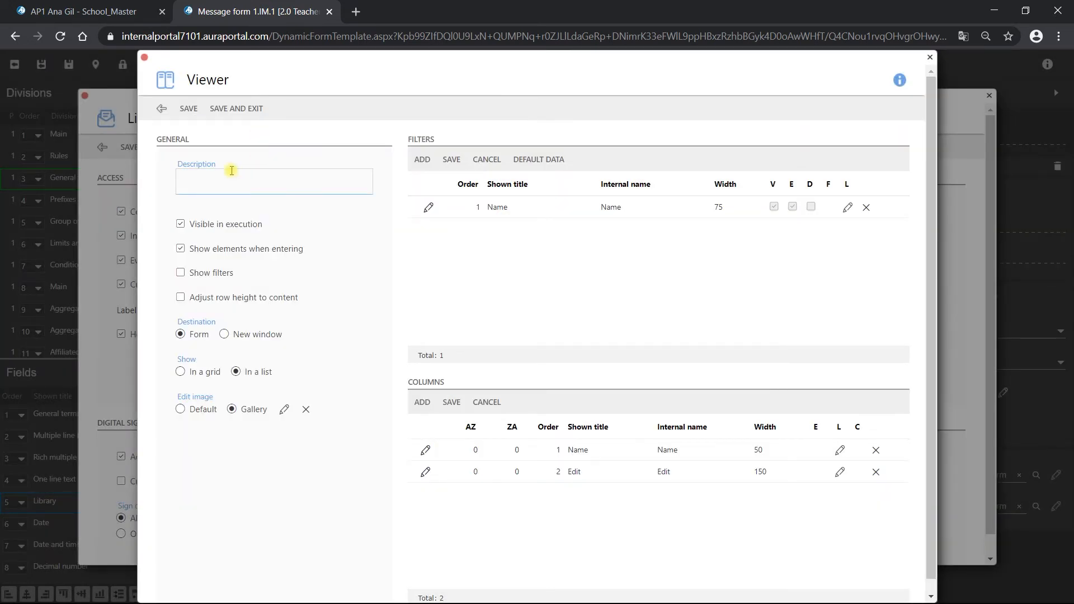
# Step: Save and exit the viewer and Library field settings, then save the form design and exit it
pyautogui.click(189, 110)
pyautogui.click(240, 109)
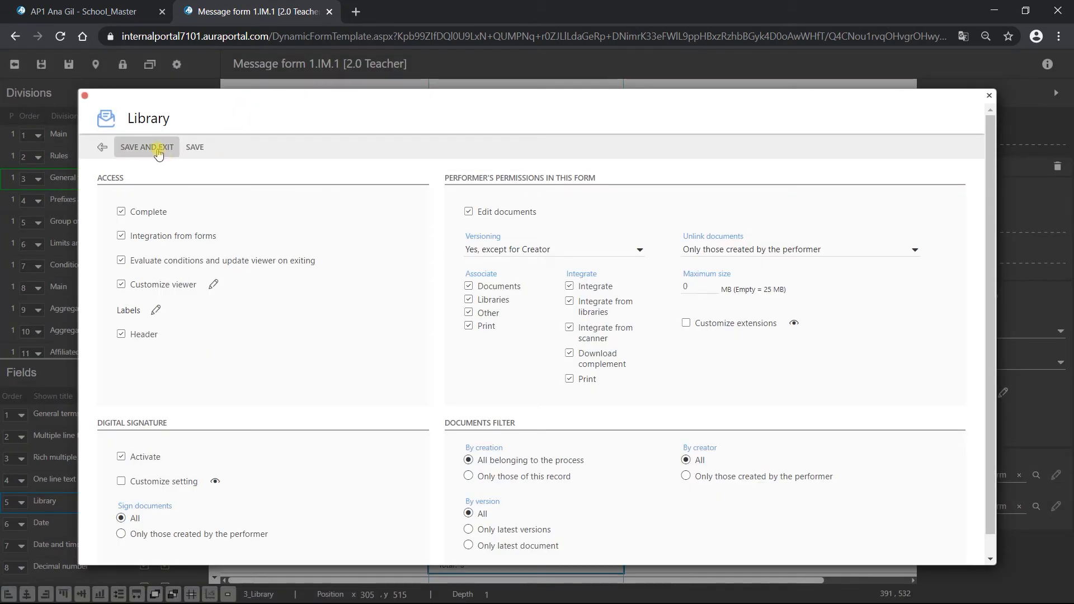
pyautogui.click(147, 147)
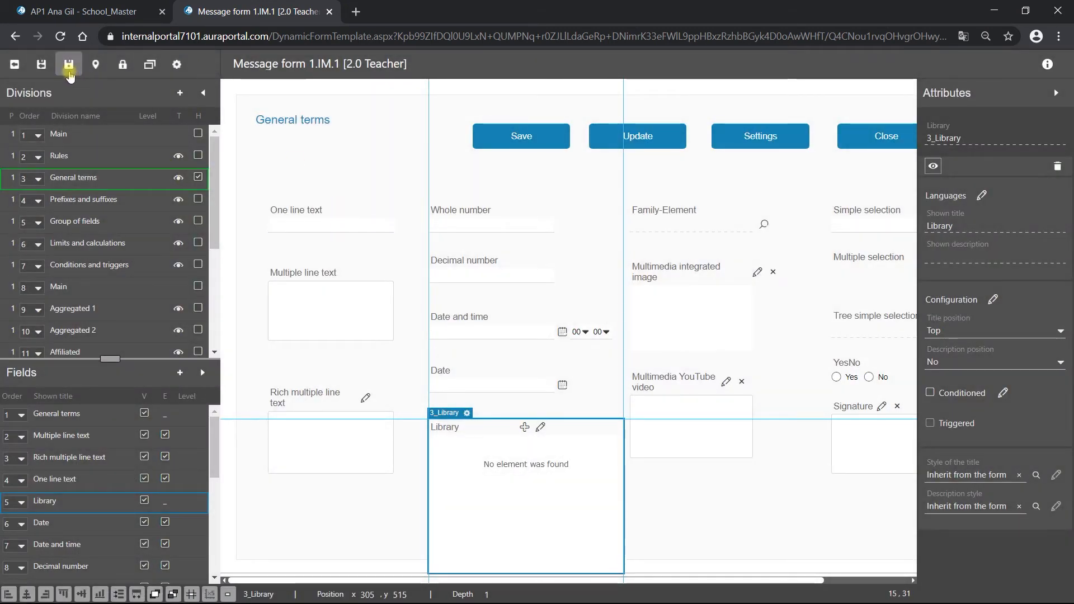
pyautogui.click(73, 63)
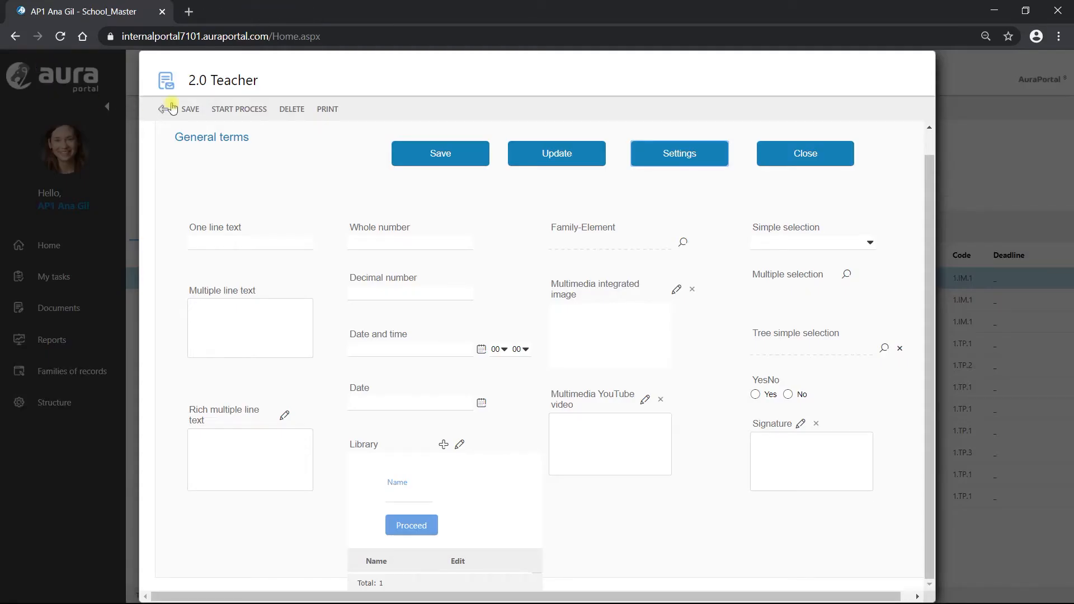
# Step: Leave the open form, refresh My tasks and open the General terms section of the most recent 2.0 Teacher task
pyautogui.click(169, 109)
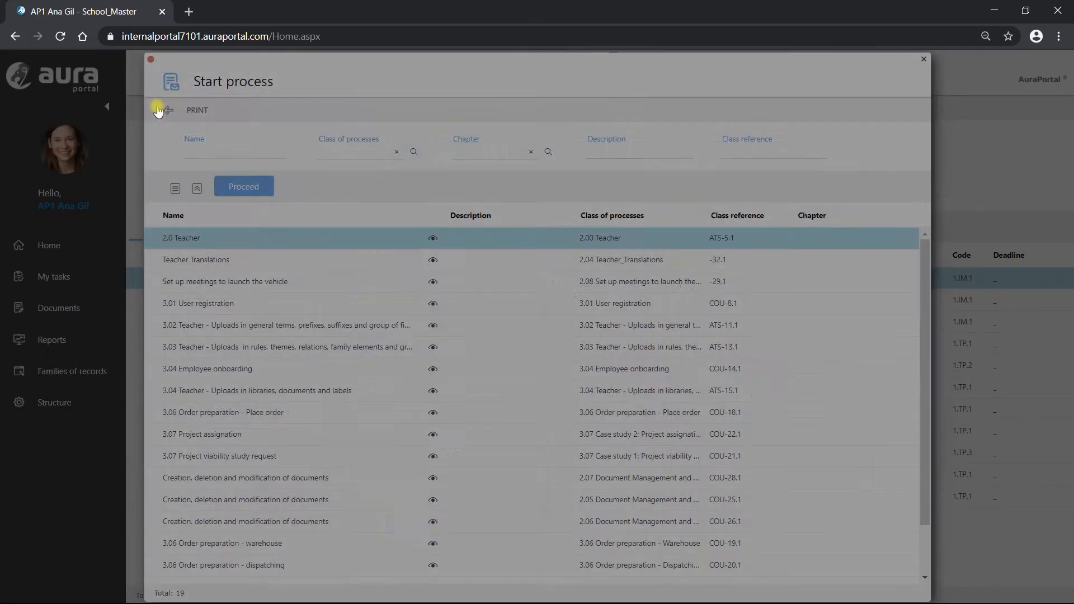
pyautogui.click(248, 179)
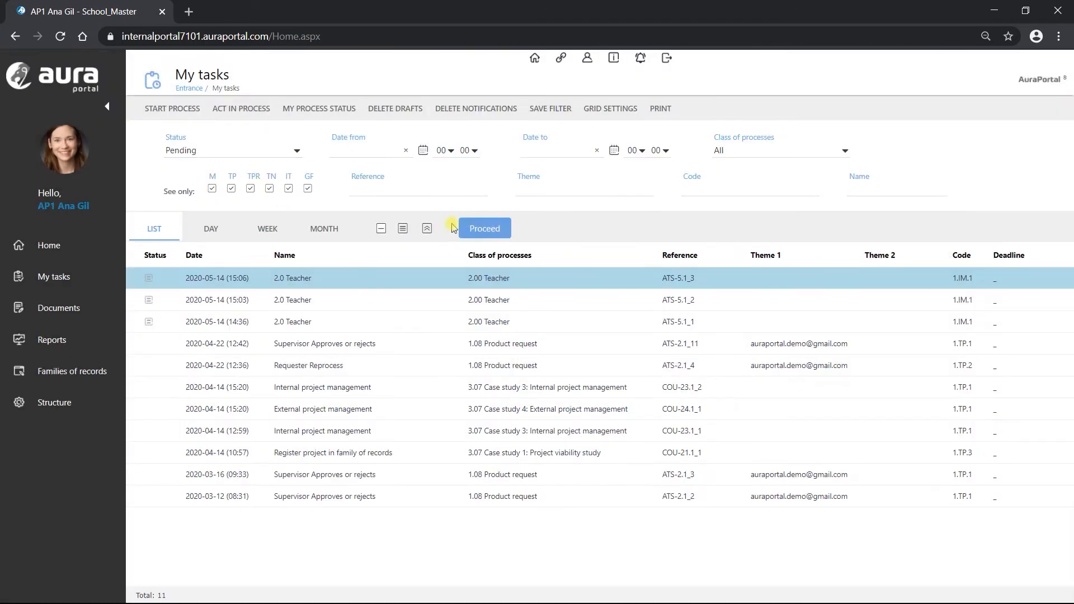
pyautogui.click(480, 226)
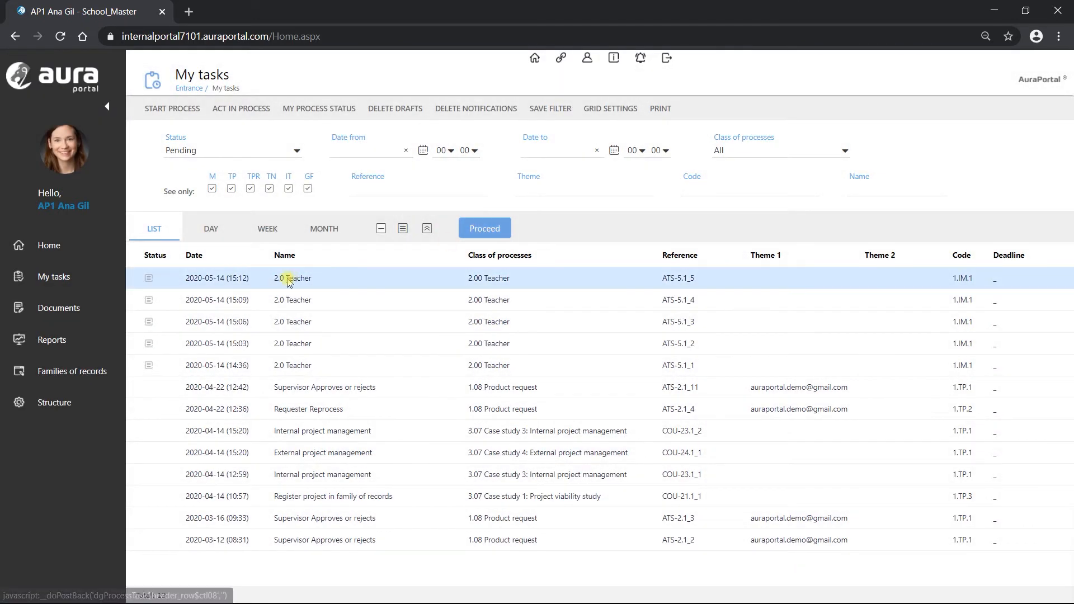
pyautogui.click(284, 278)
pyautogui.click(274, 276)
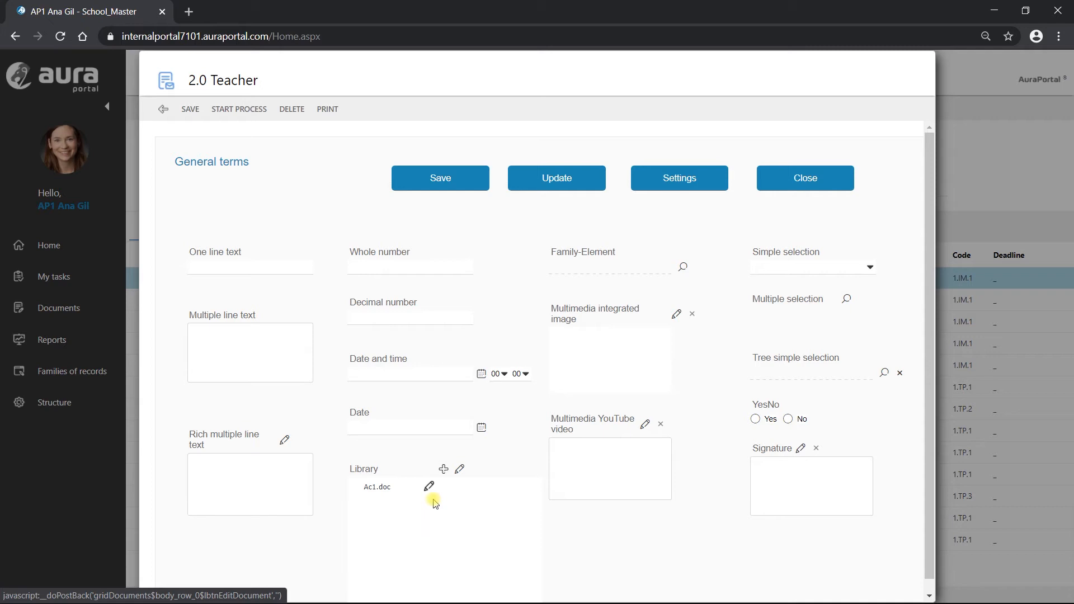
# Step: Integrate Port.translation.doc into the Library field and save it
pyautogui.click(445, 470)
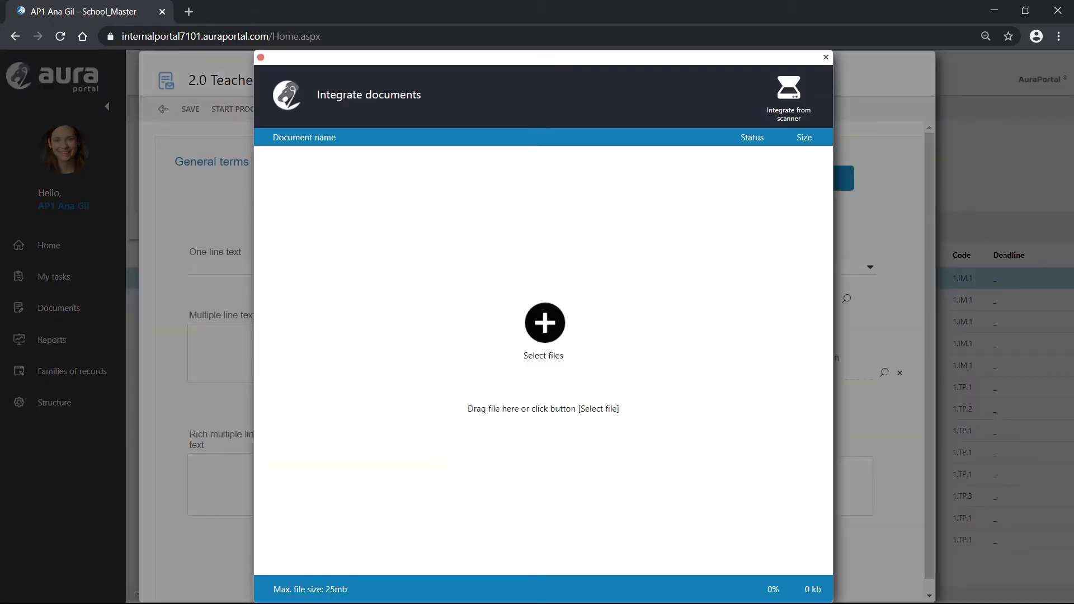
pyautogui.moveTo(923, 430); pyautogui.dragTo(599, 408)
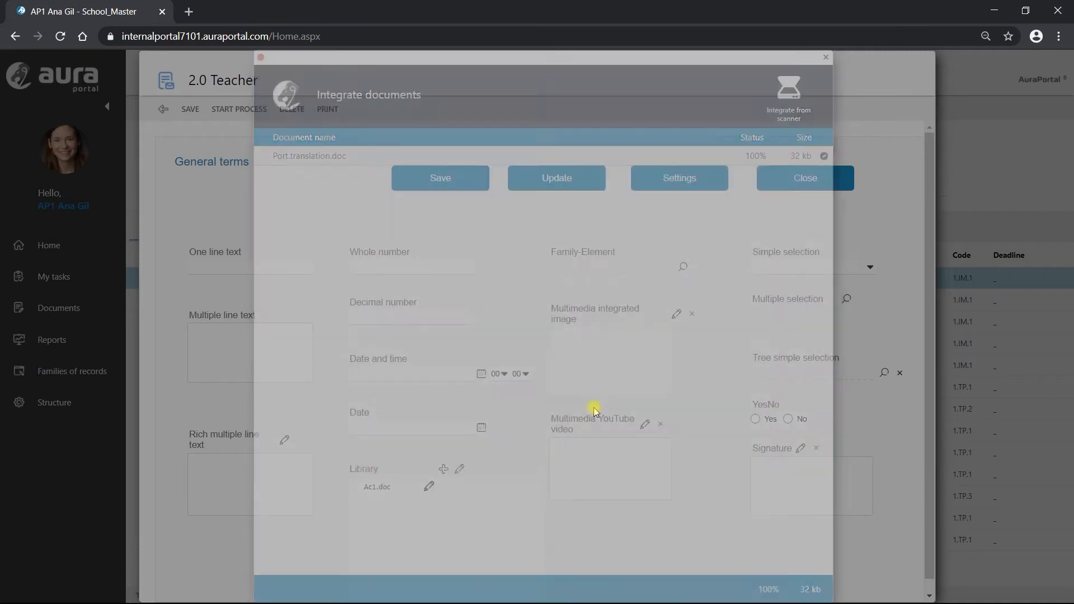
pyautogui.click(355, 236)
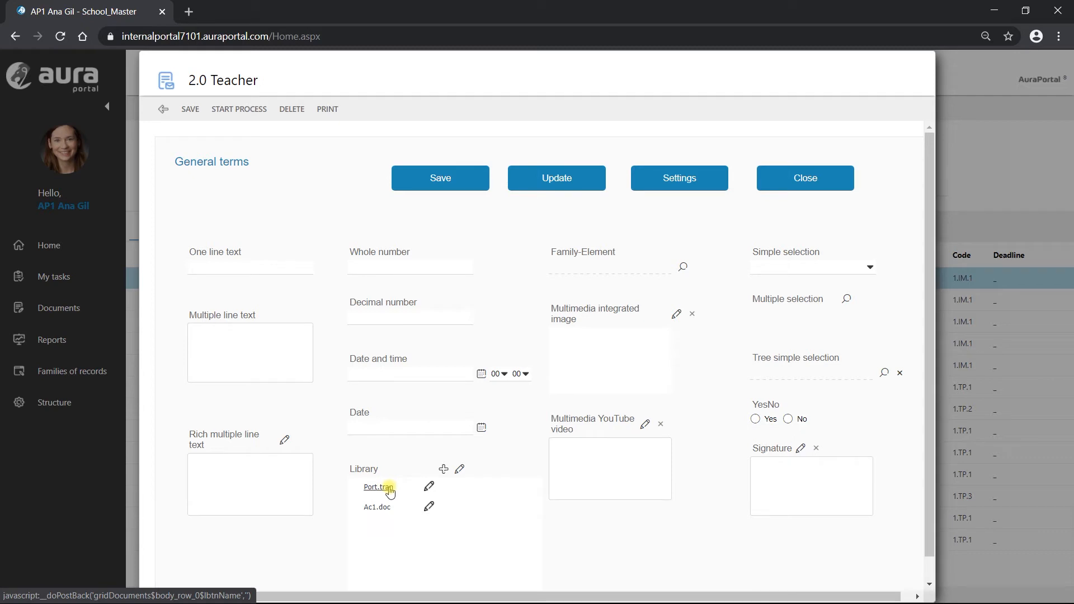
# Step: Reopen the form's design and change the width of the Edit column in the Library field's viewer
pyautogui.click(678, 179)
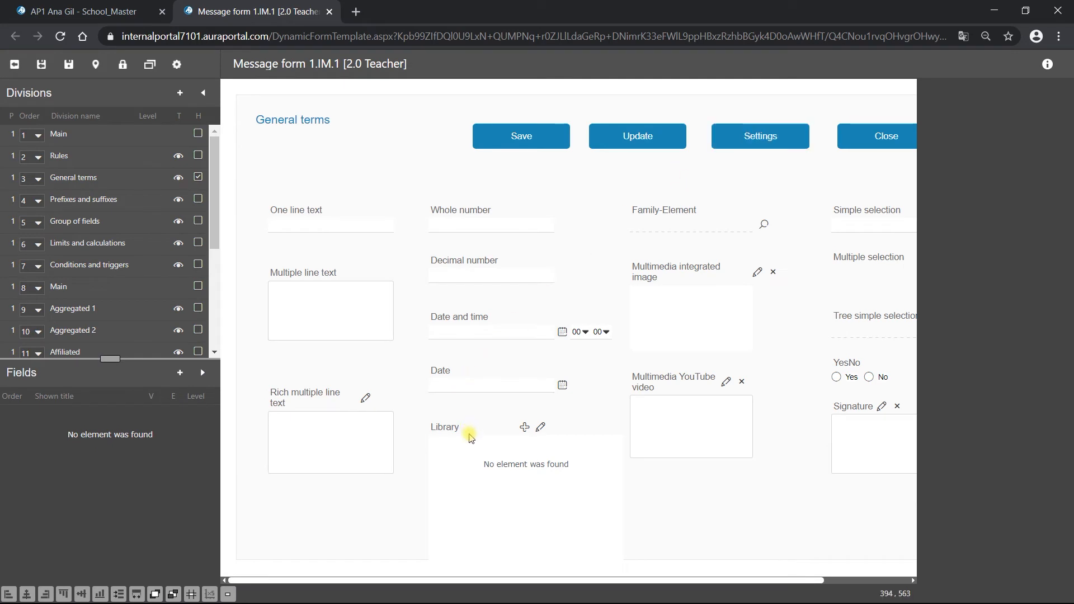
pyautogui.click(470, 436)
pyautogui.click(466, 414)
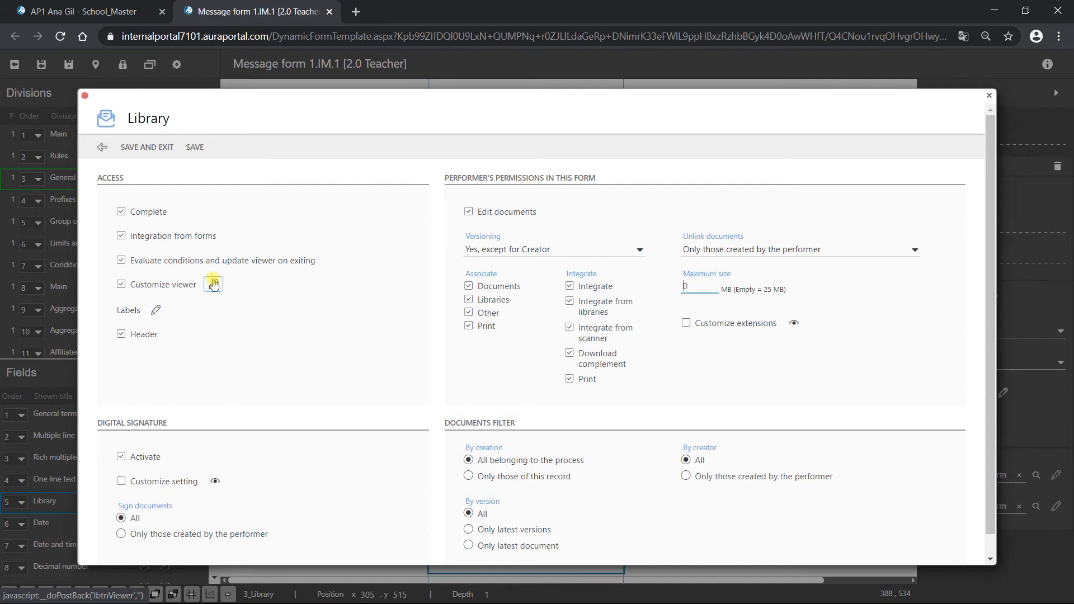
pyautogui.click(213, 284)
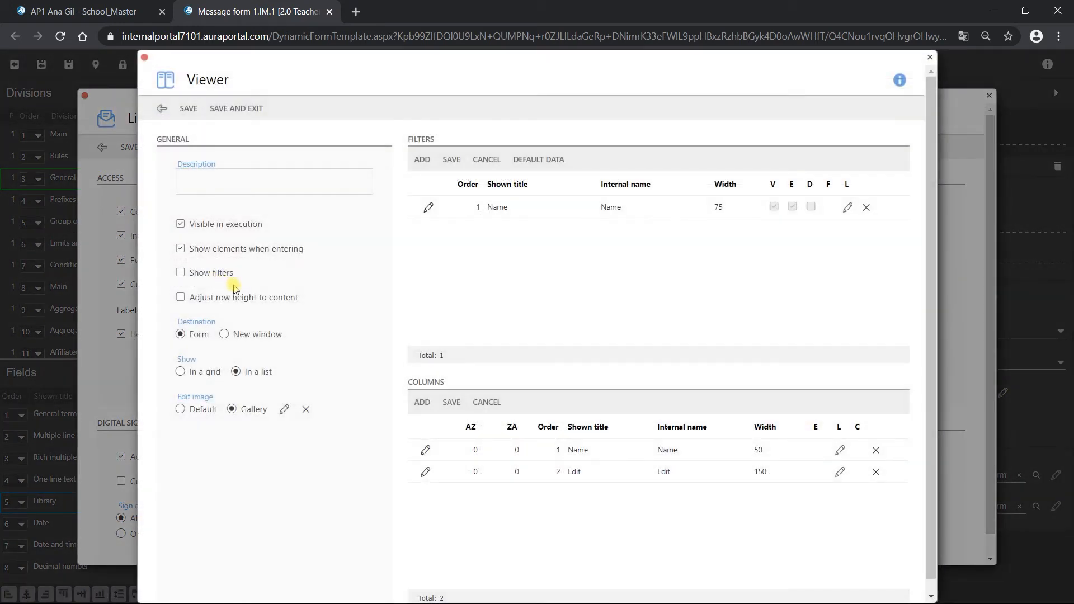
pyautogui.click(430, 472)
pyautogui.moveTo(771, 473); pyautogui.dragTo(756, 477)
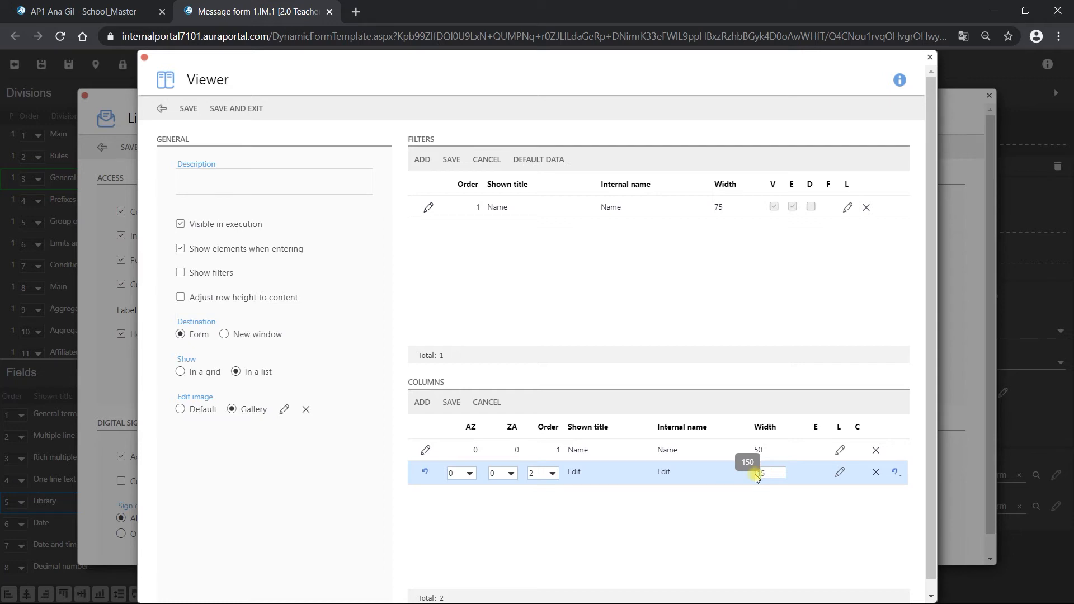
# Step: Save the viewer's column change, exit the viewer and Library settings, then save and exit the form design
pyautogui.click(190, 109)
pyautogui.click(228, 110)
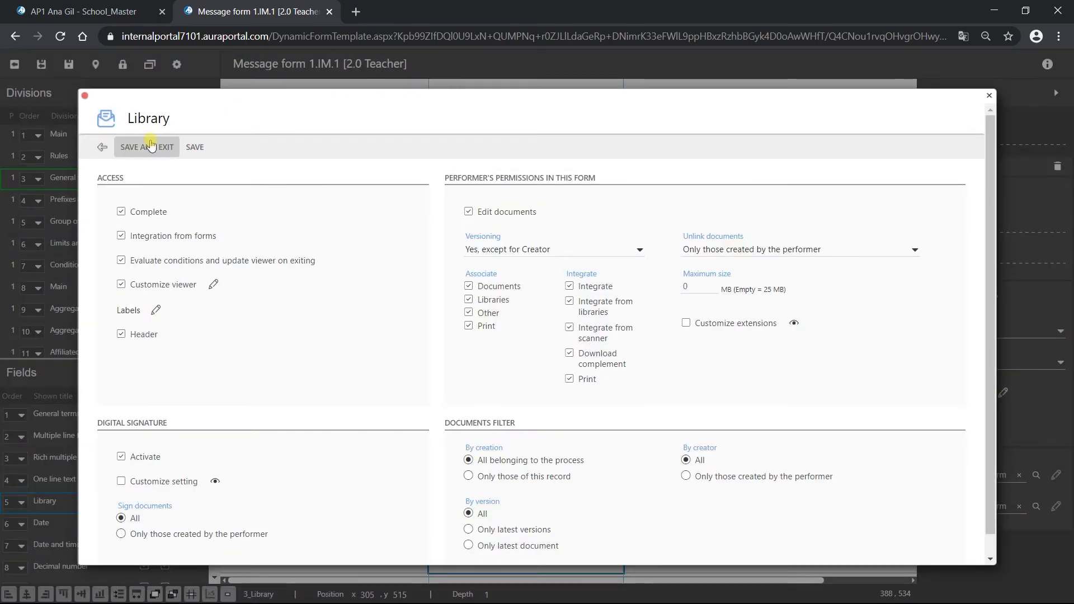
pyautogui.click(150, 147)
pyautogui.click(73, 68)
pyautogui.click(42, 66)
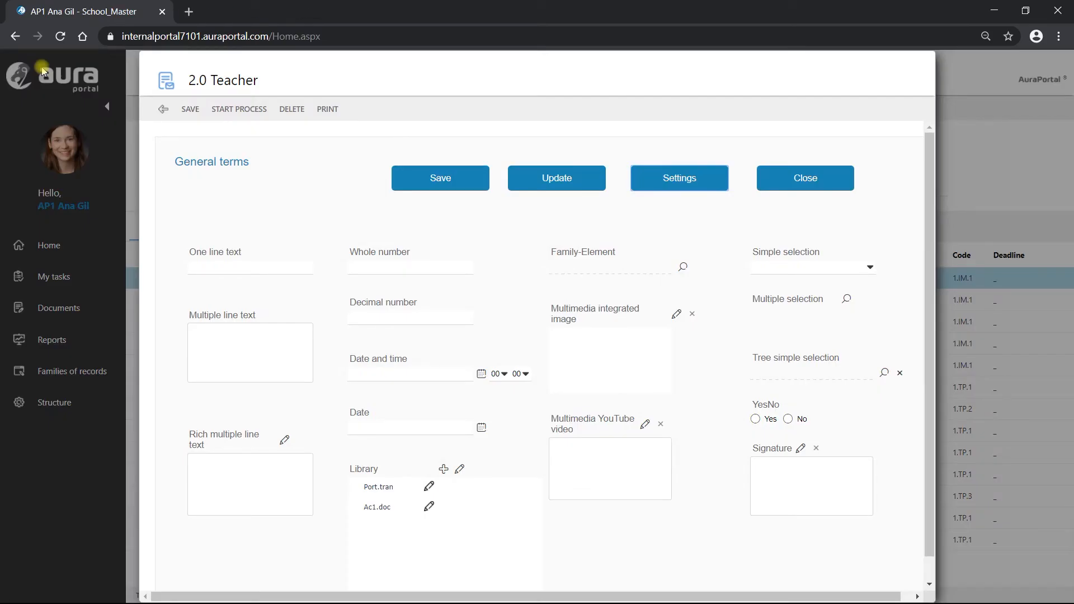
# Step: Refresh My tasks and reopen the latest 2.0 Teacher task's General terms section to check the Library viewer's layout
pyautogui.click(163, 109)
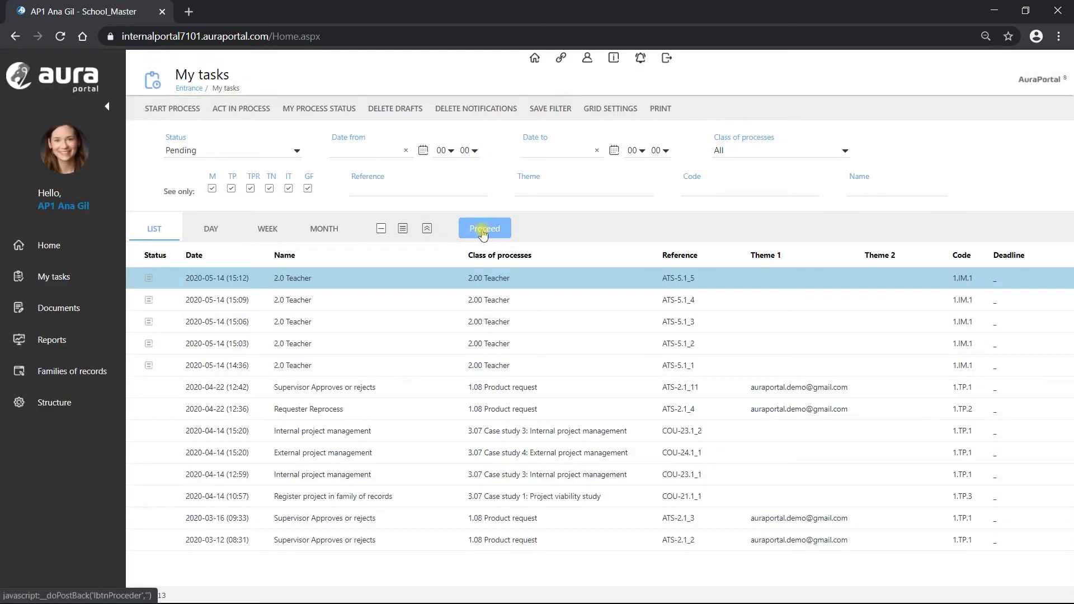
pyautogui.click(483, 231)
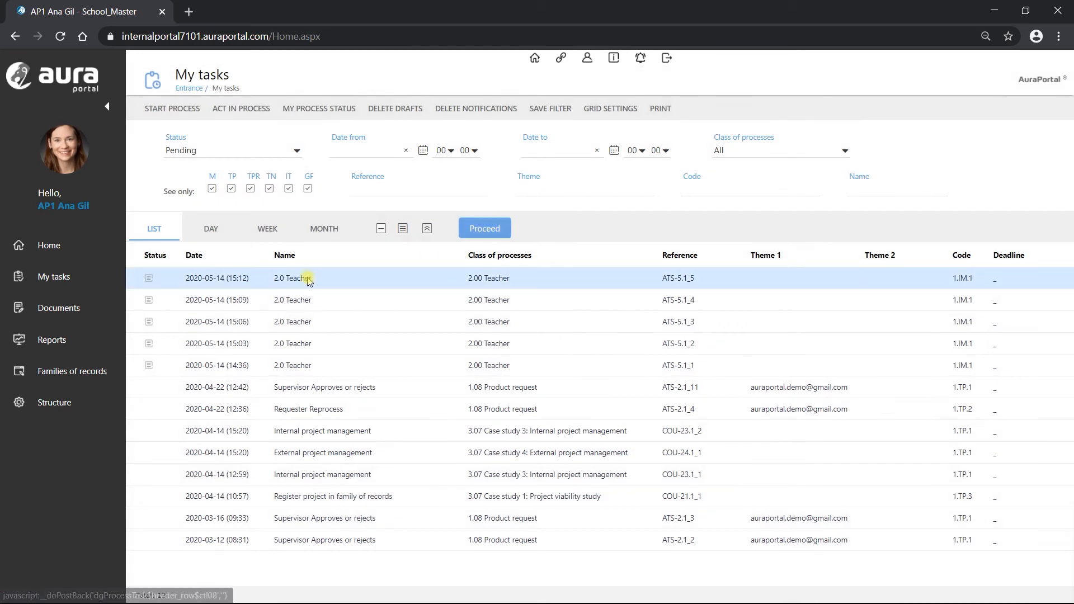
pyautogui.click(308, 280)
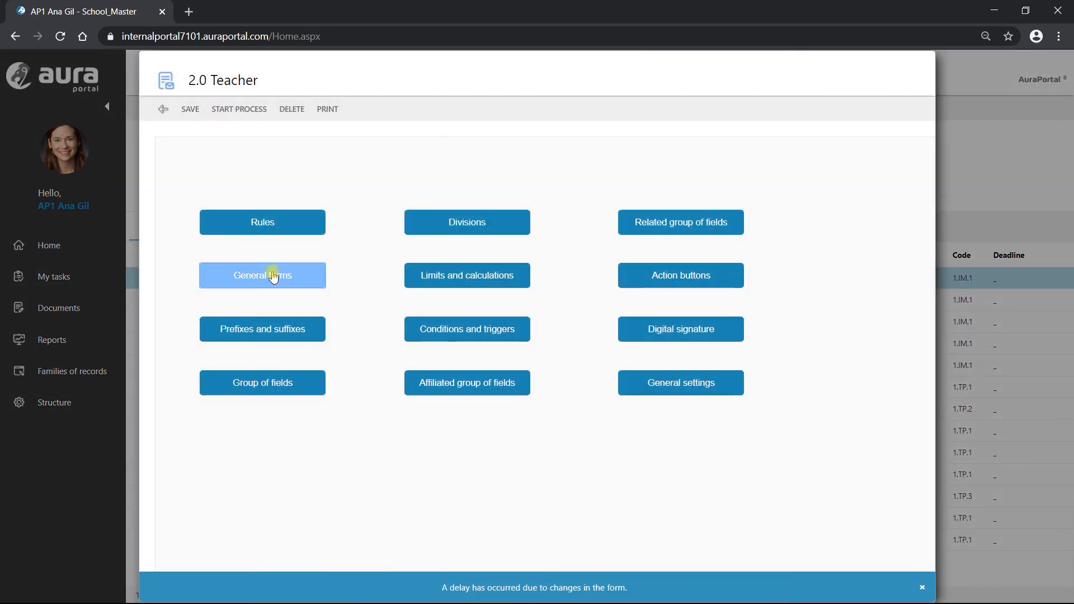
pyautogui.click(274, 275)
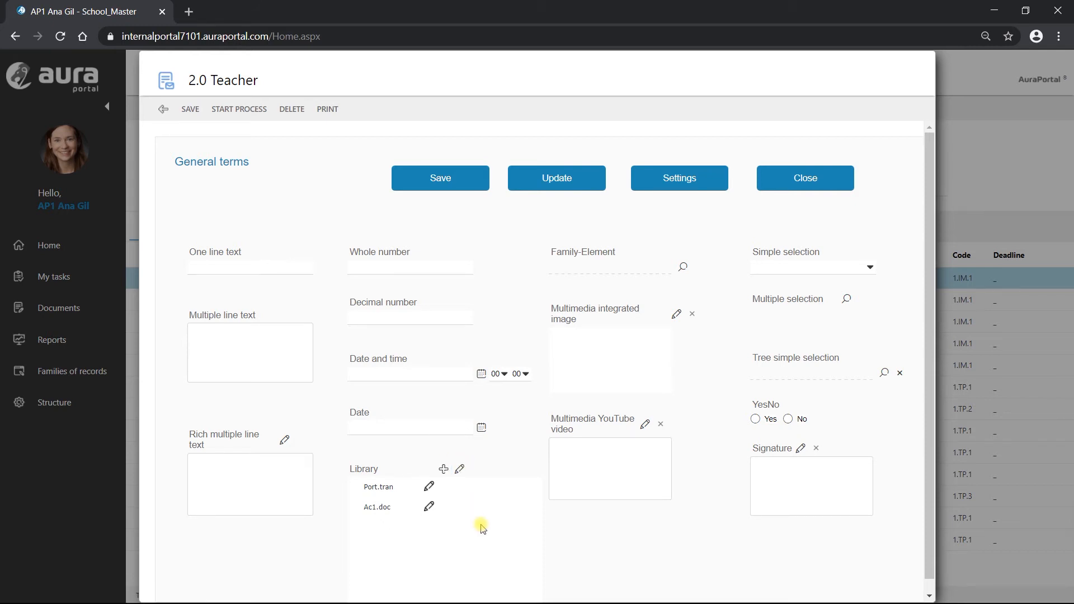
pyautogui.scroll(-1, 483, 529)
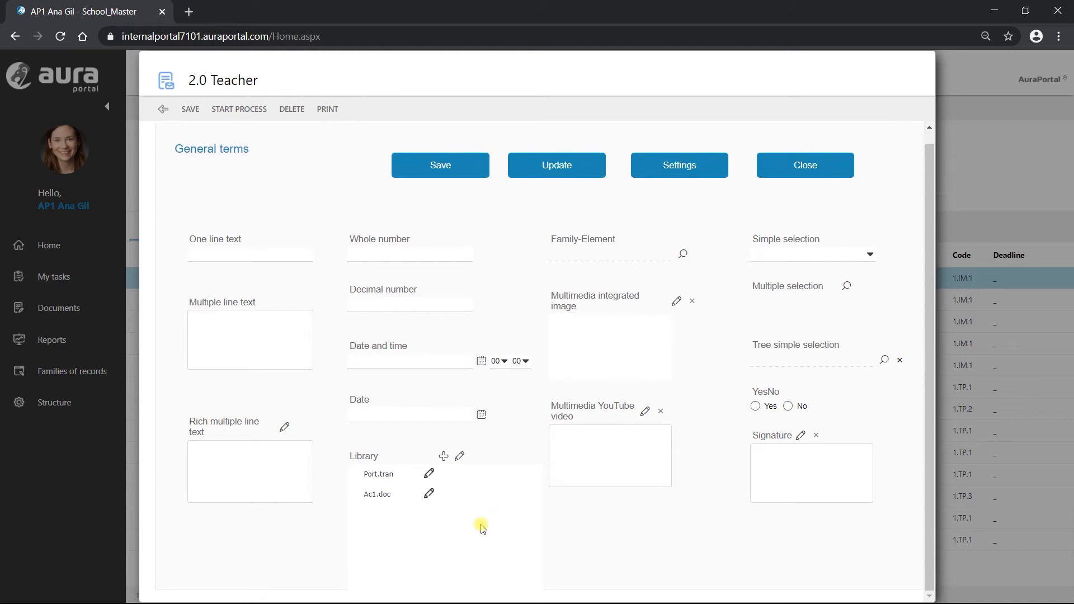
# Step: Open the form's design and examine the origin fields assigned to the Library field's labels
pyautogui.click(674, 167)
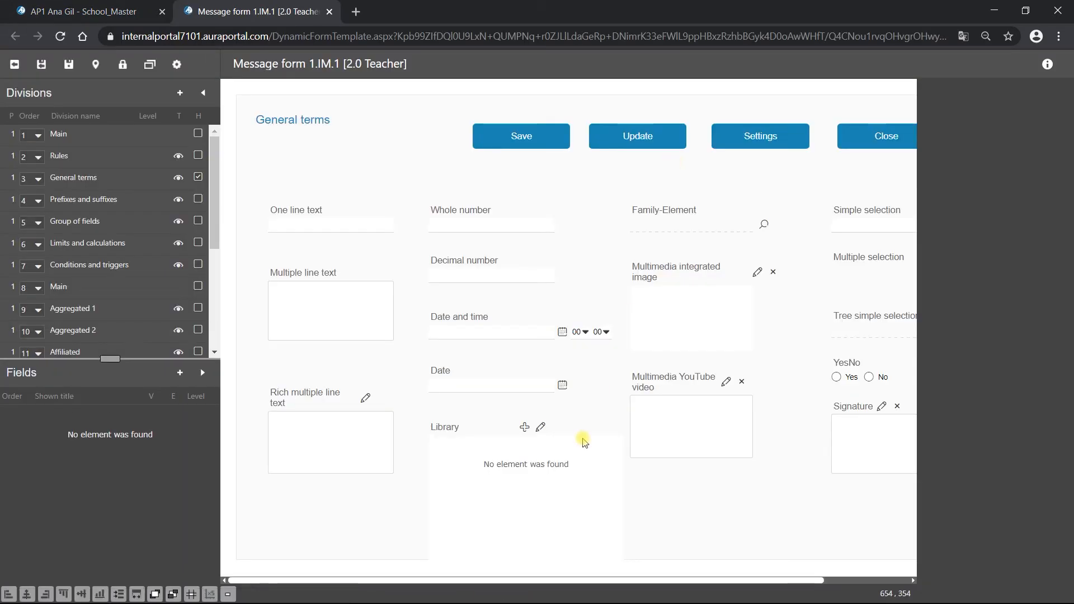
pyautogui.click(479, 489)
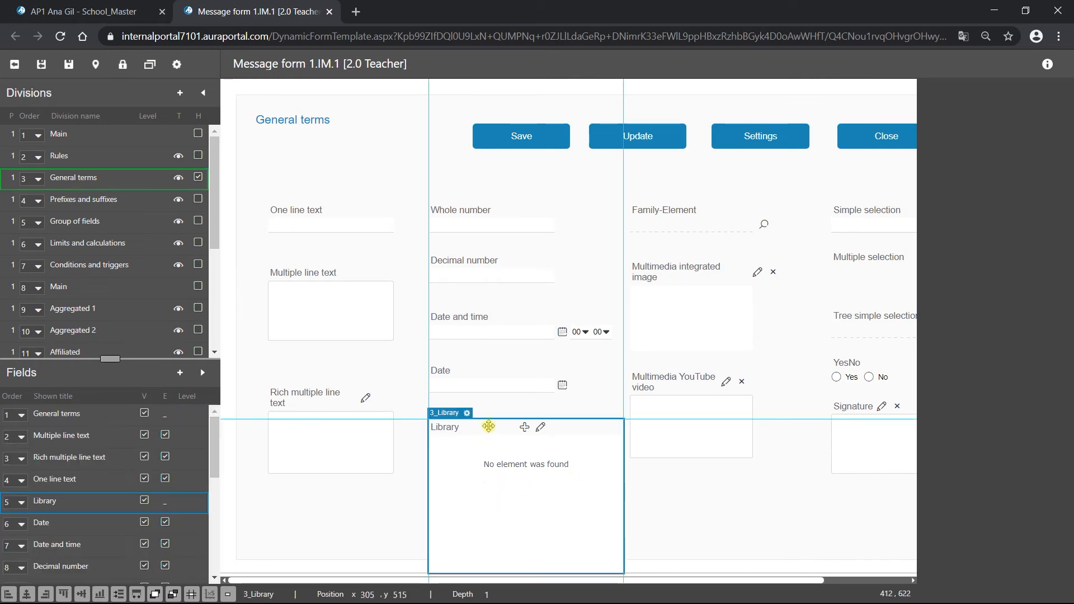
pyautogui.click(467, 413)
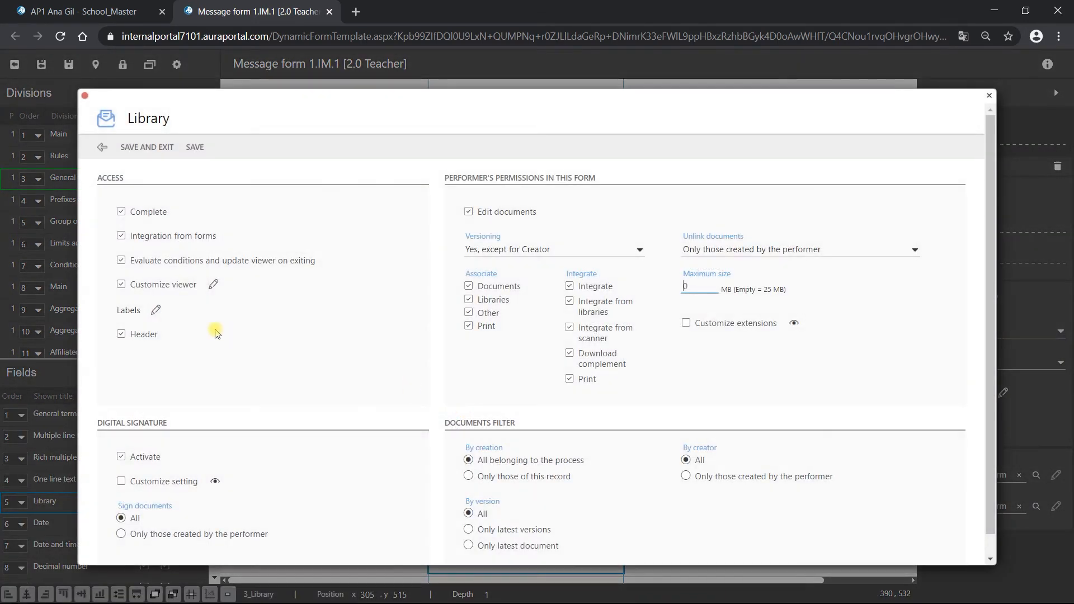
pyautogui.click(156, 313)
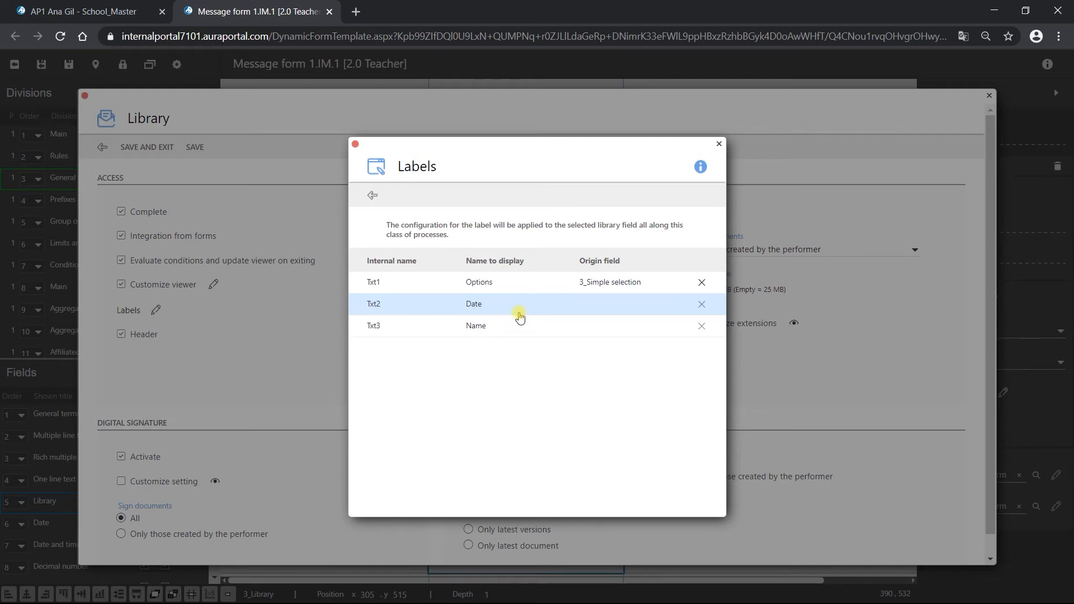
# Step: Close the labels list, save and exit the Library settings and the form design, and close the 2.0 Teacher task
pyautogui.click(372, 195)
pyautogui.click(158, 147)
pyautogui.click(42, 65)
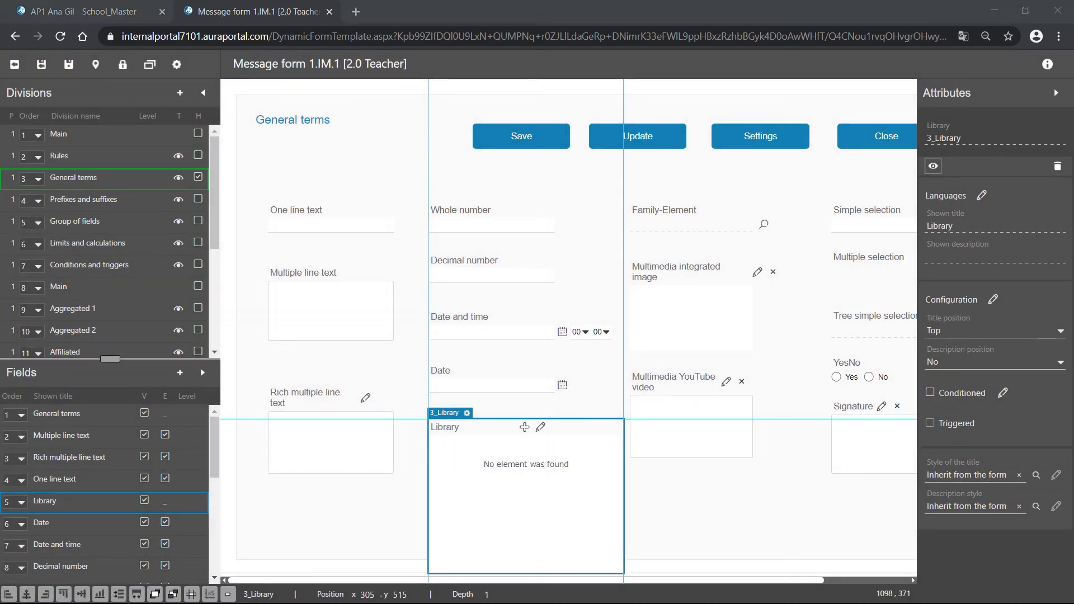
pyautogui.click(42, 65)
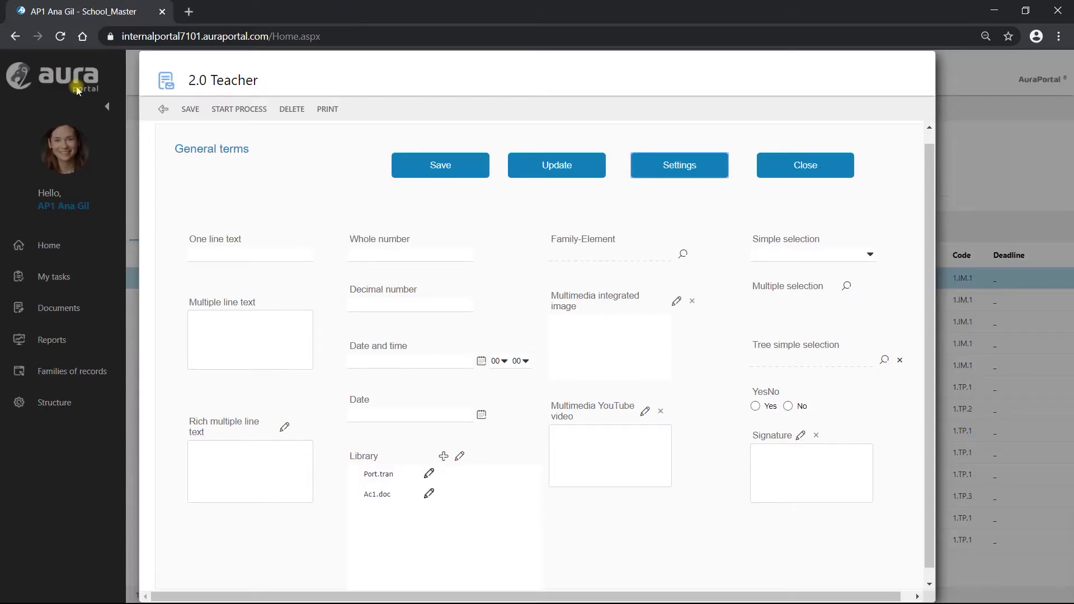
pyautogui.click(162, 109)
# Step: Review the label configuration of the Library term among the Structure's document libraries, and save and exit the labels and the term
pyautogui.click(50, 409)
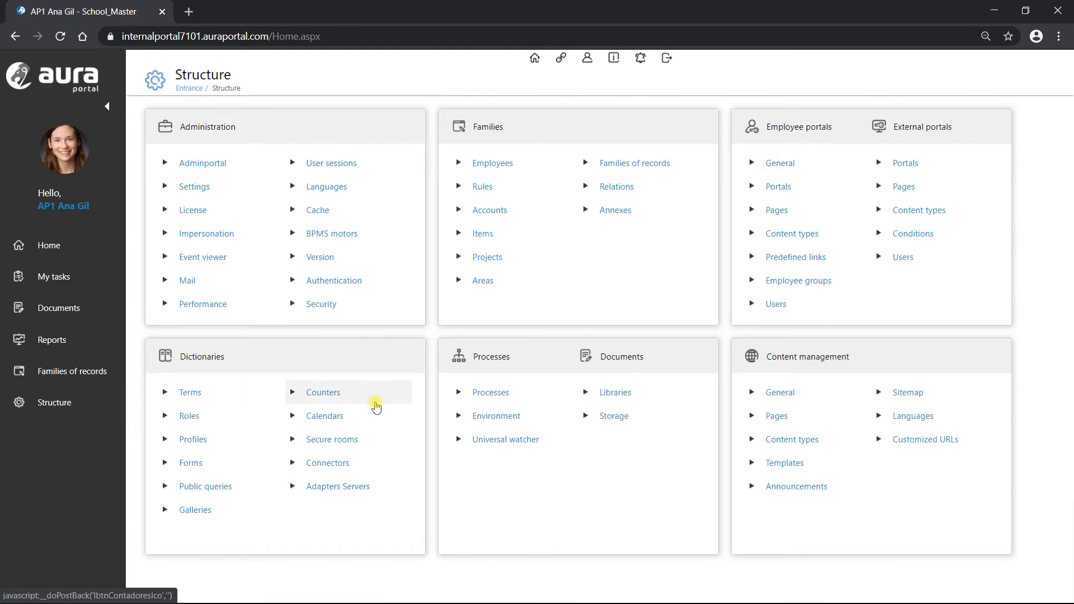
pyautogui.click(603, 395)
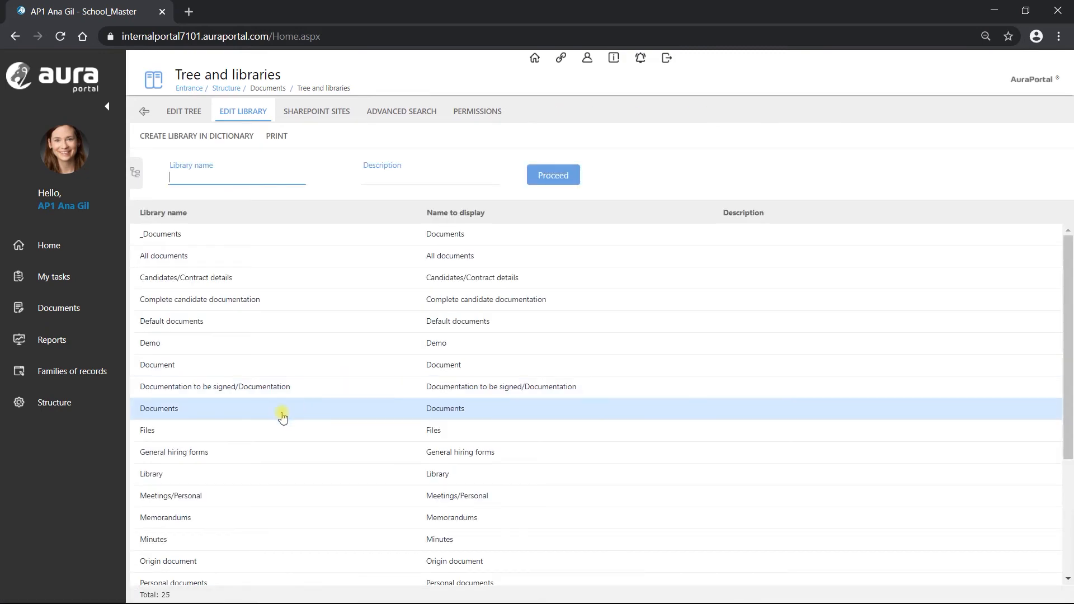
pyautogui.click(226, 476)
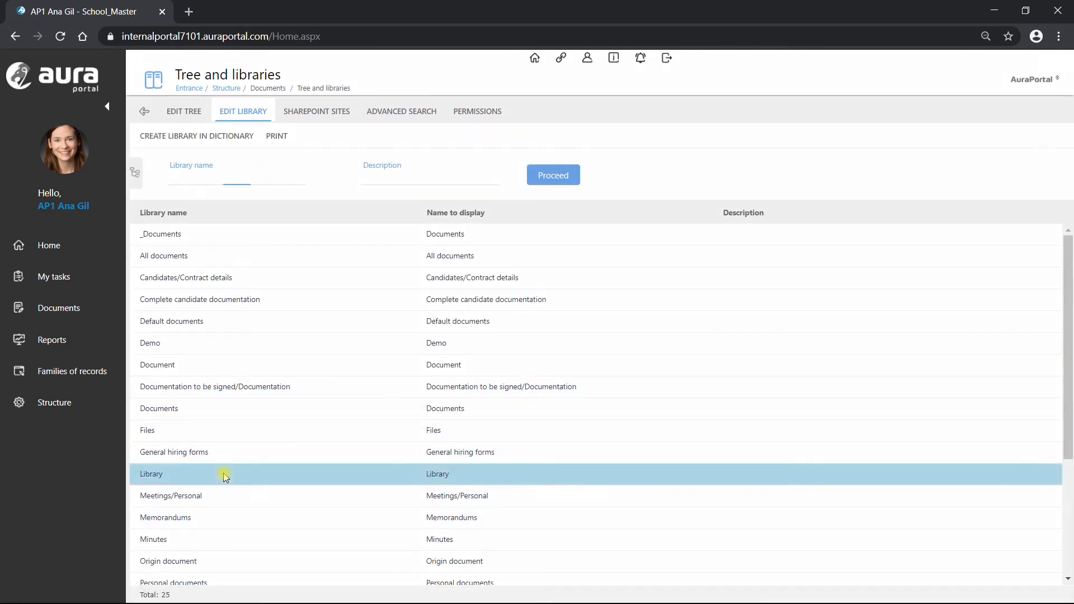
pyautogui.click(658, 288)
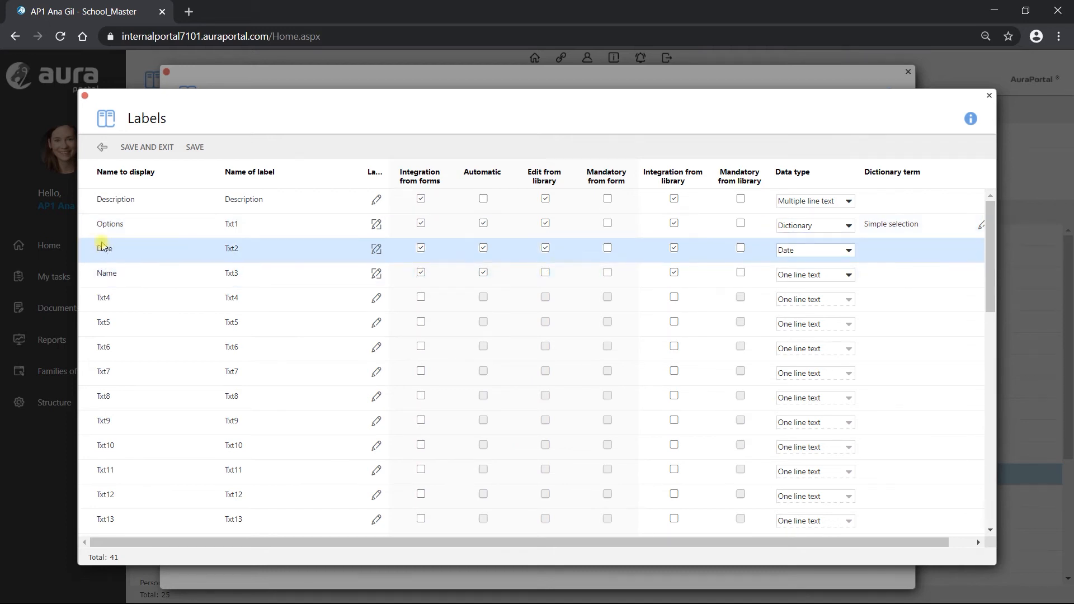
pyautogui.click(132, 149)
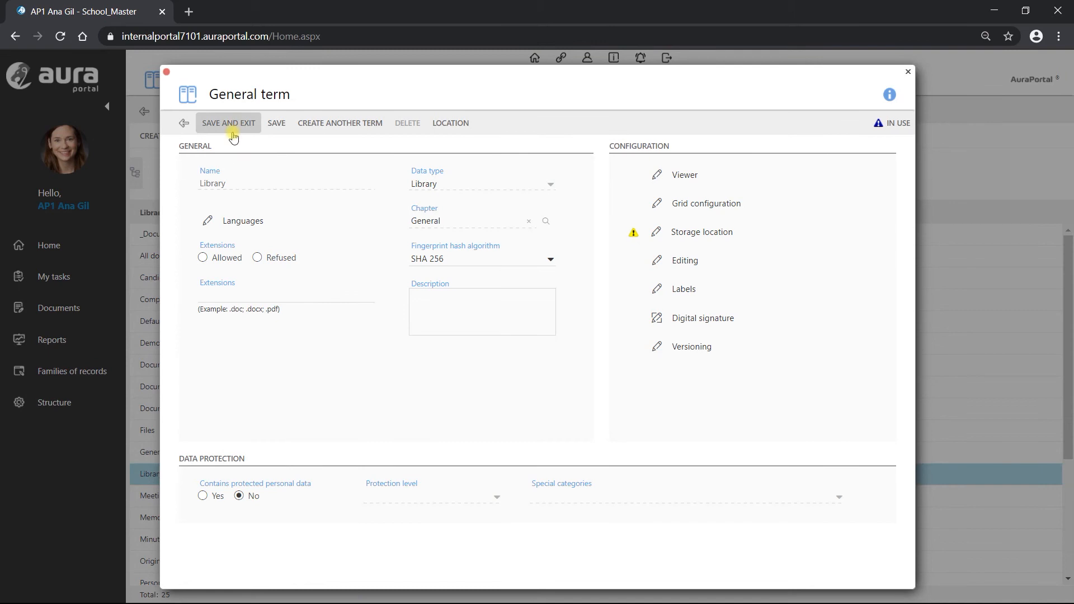
pyautogui.click(236, 125)
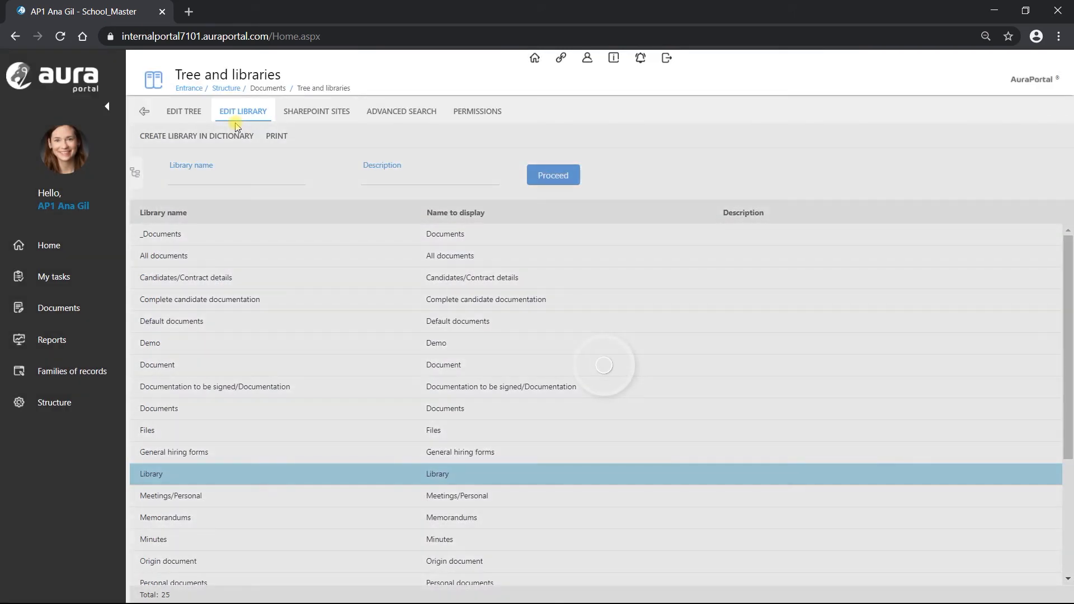
# Step: Reopen the latest 2.0 Teacher task's General terms section and bring up the Library field's labels in the form design
pyautogui.click(84, 278)
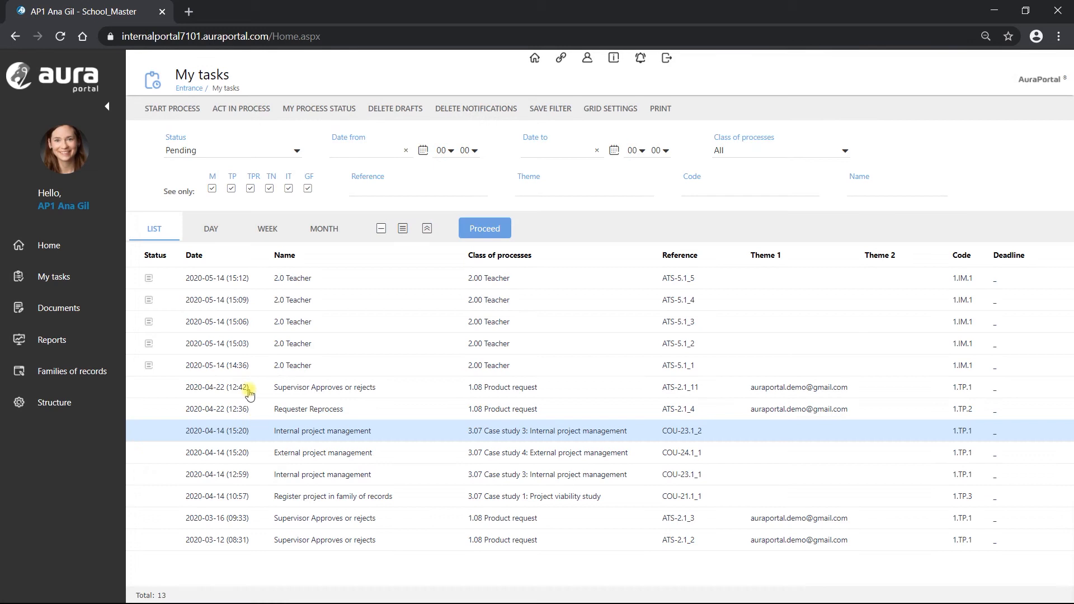
pyautogui.click(244, 279)
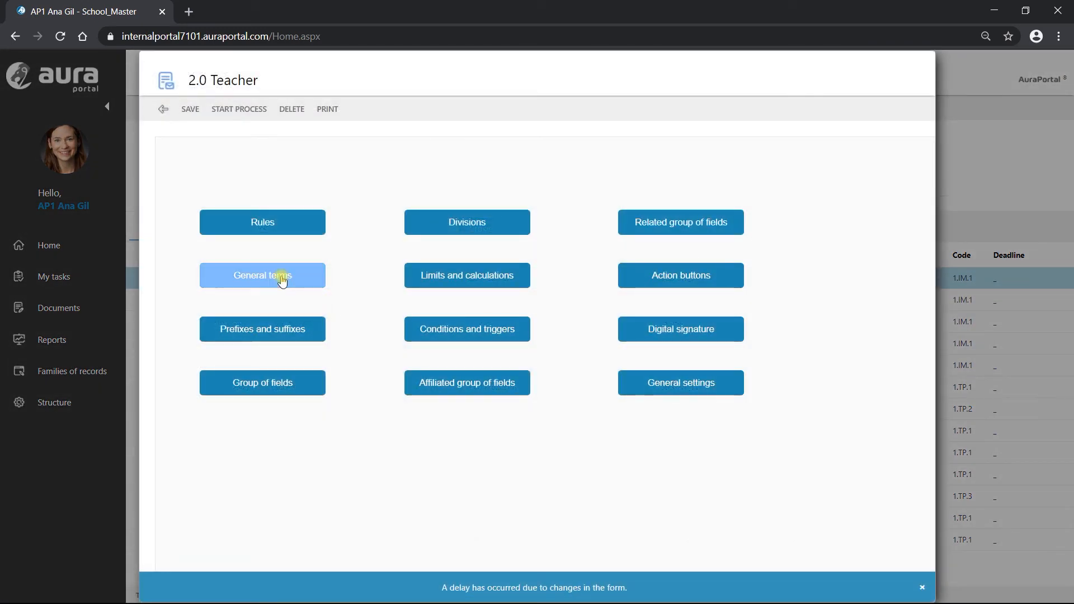
pyautogui.click(282, 281)
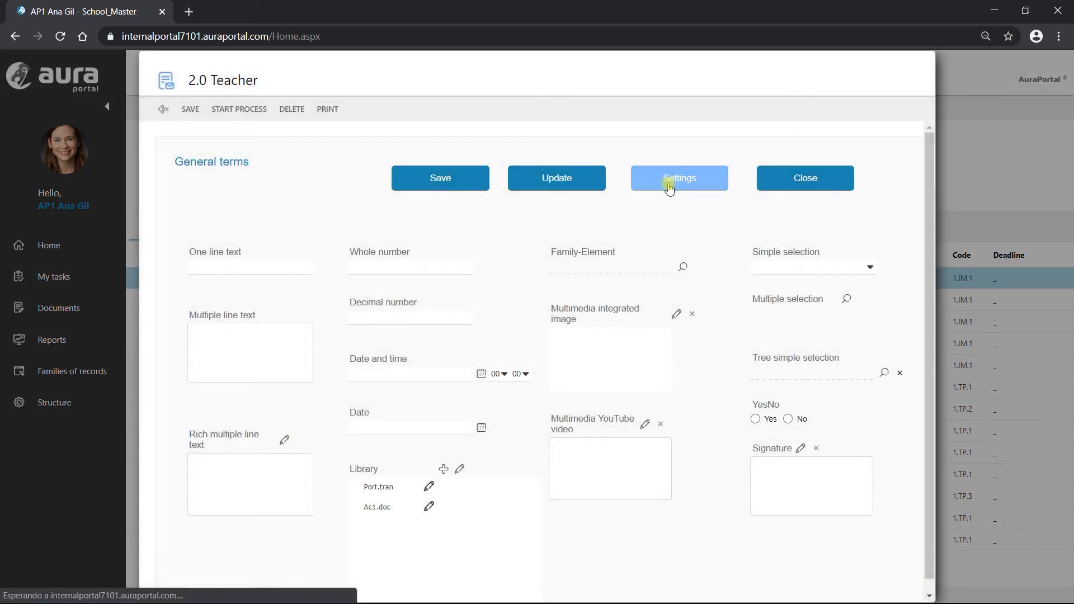
pyautogui.click(673, 185)
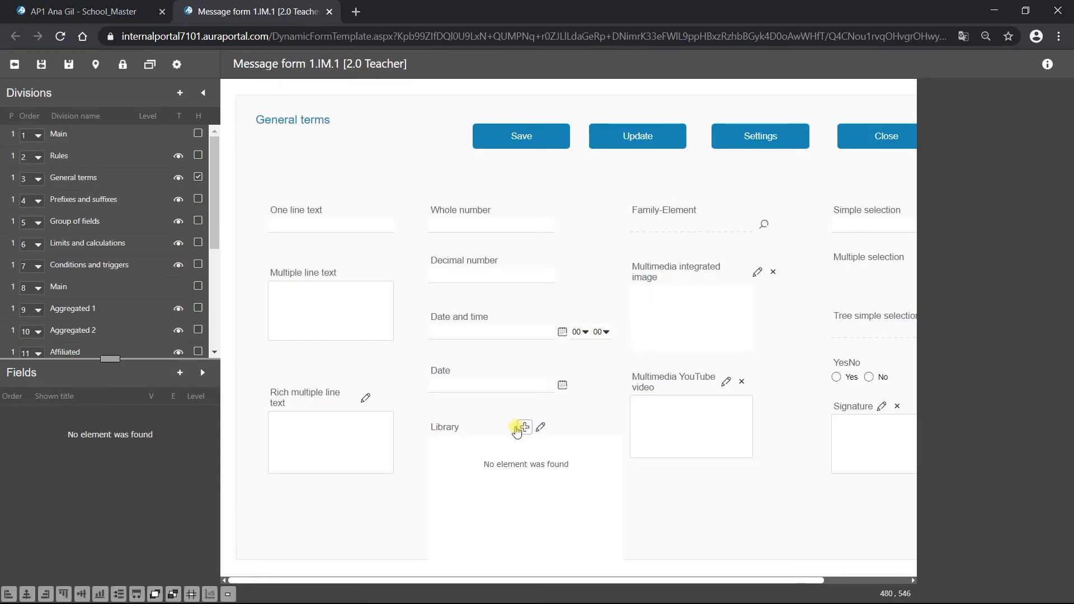
pyautogui.click(475, 418)
pyautogui.click(470, 415)
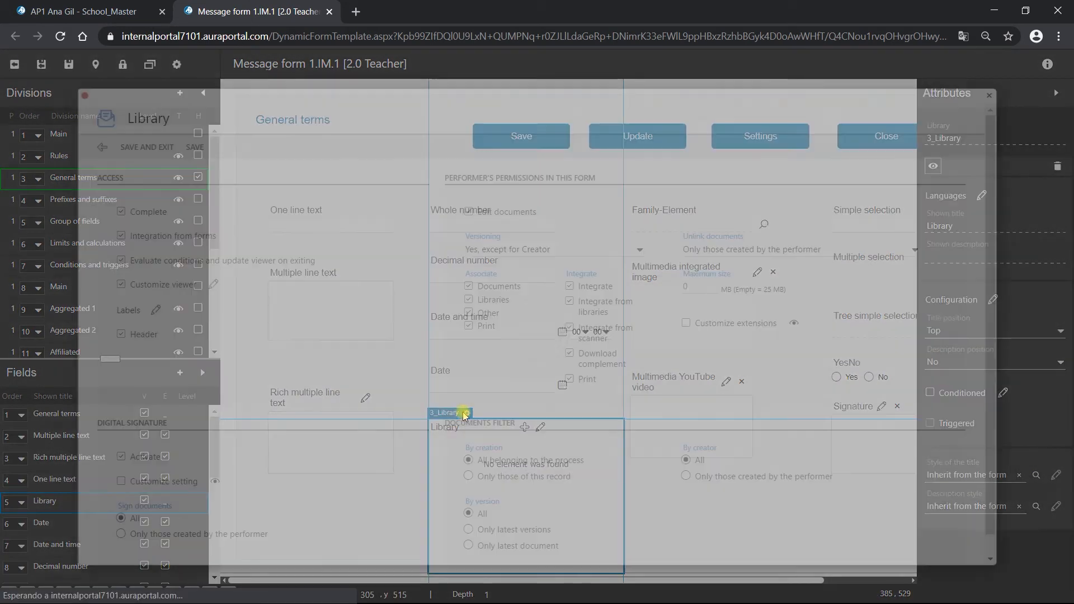
pyautogui.click(156, 310)
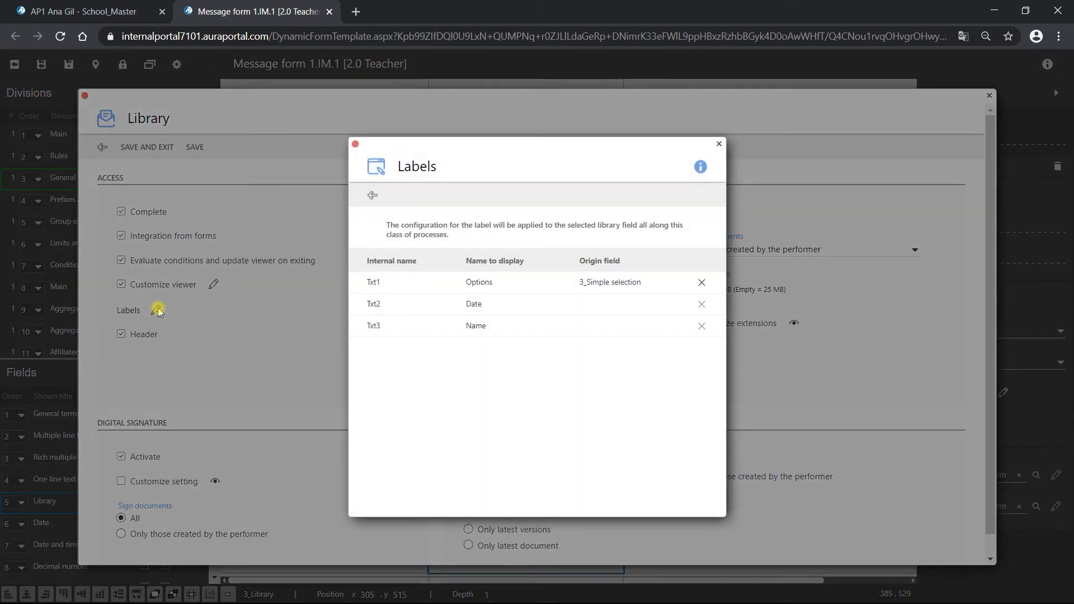
# Step: Assign the 3_Date field as origin of the Date label and 3_One line text as origin of the Name label
pyautogui.click(510, 308)
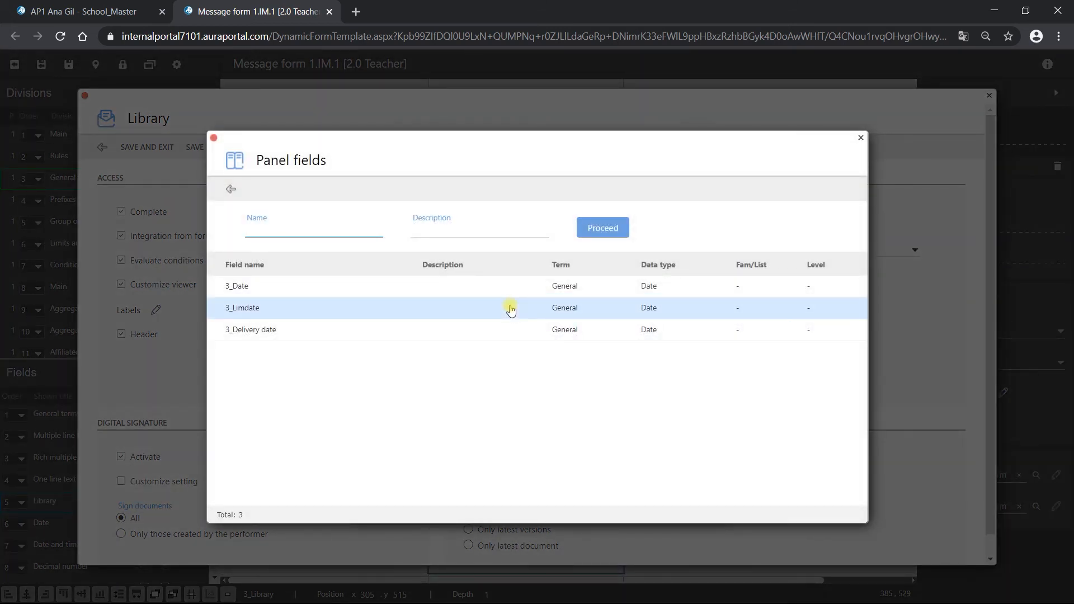
pyautogui.click(352, 289)
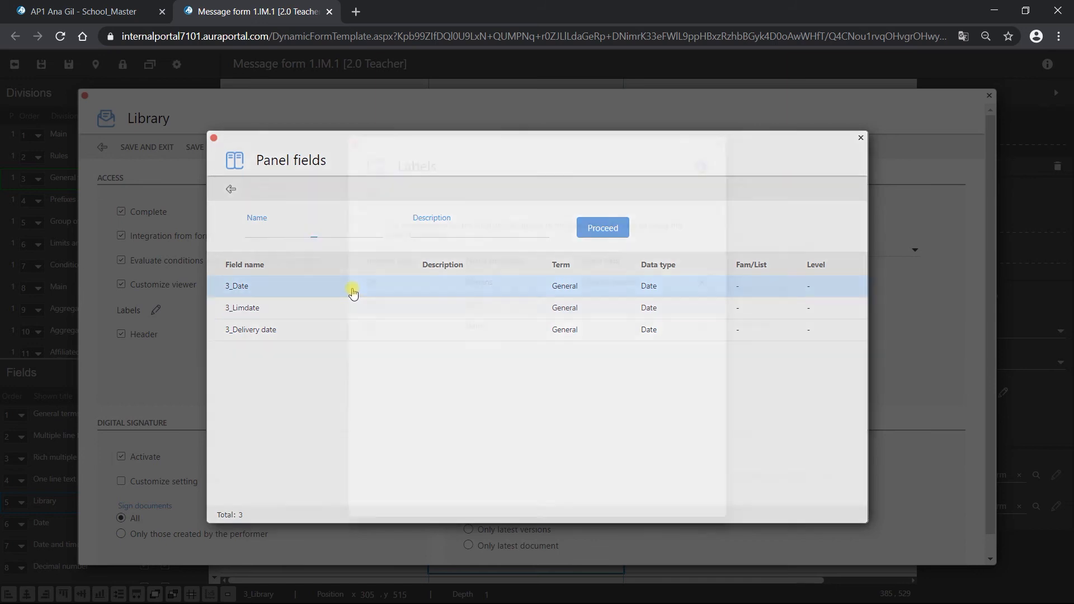
pyautogui.click(478, 329)
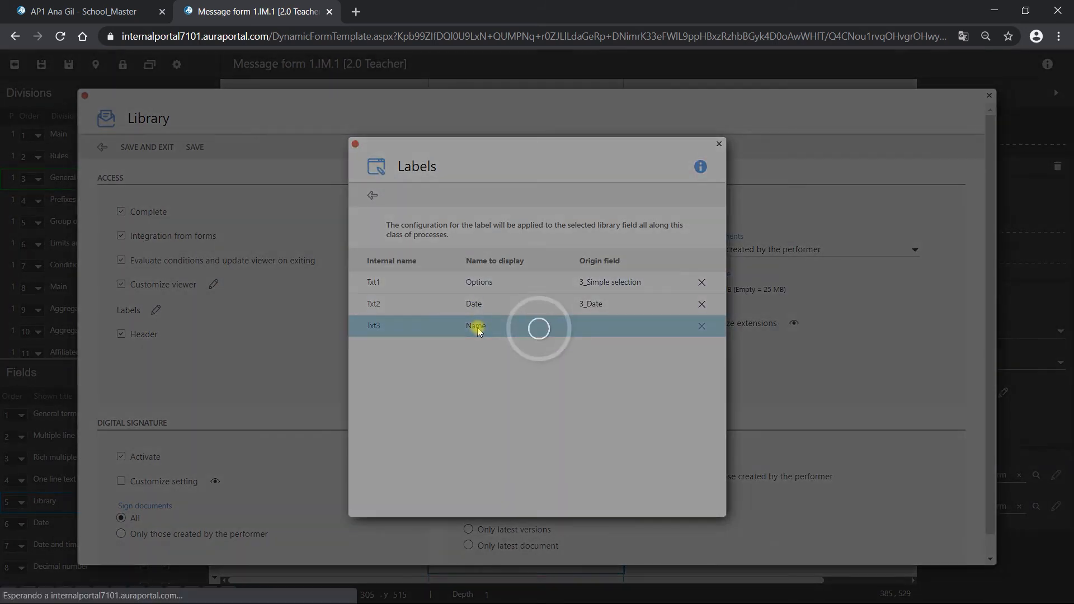
pyautogui.scroll(-4, 408, 428)
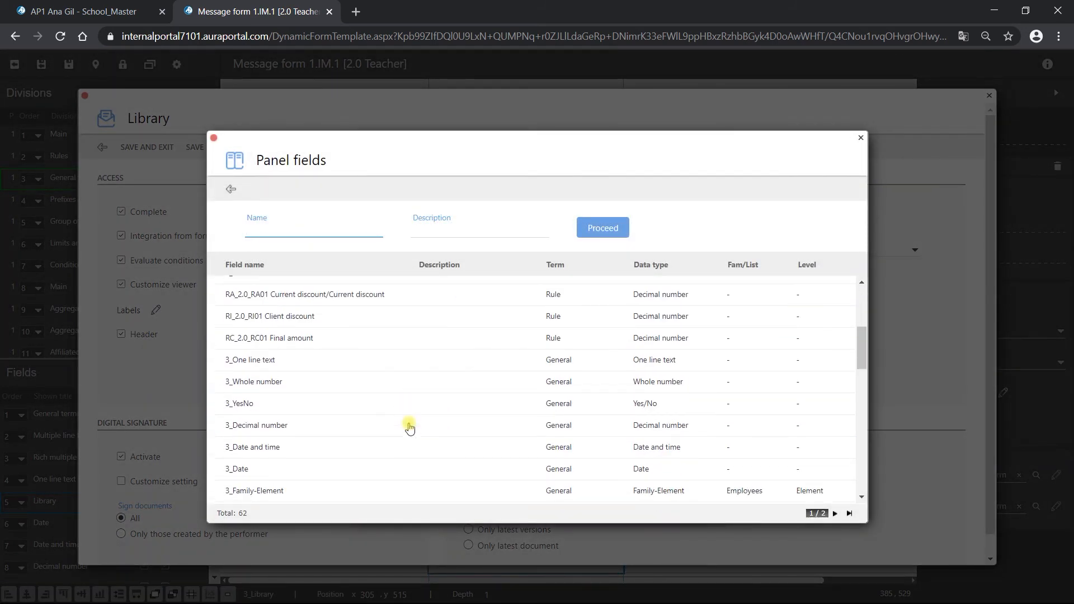
pyautogui.click(313, 362)
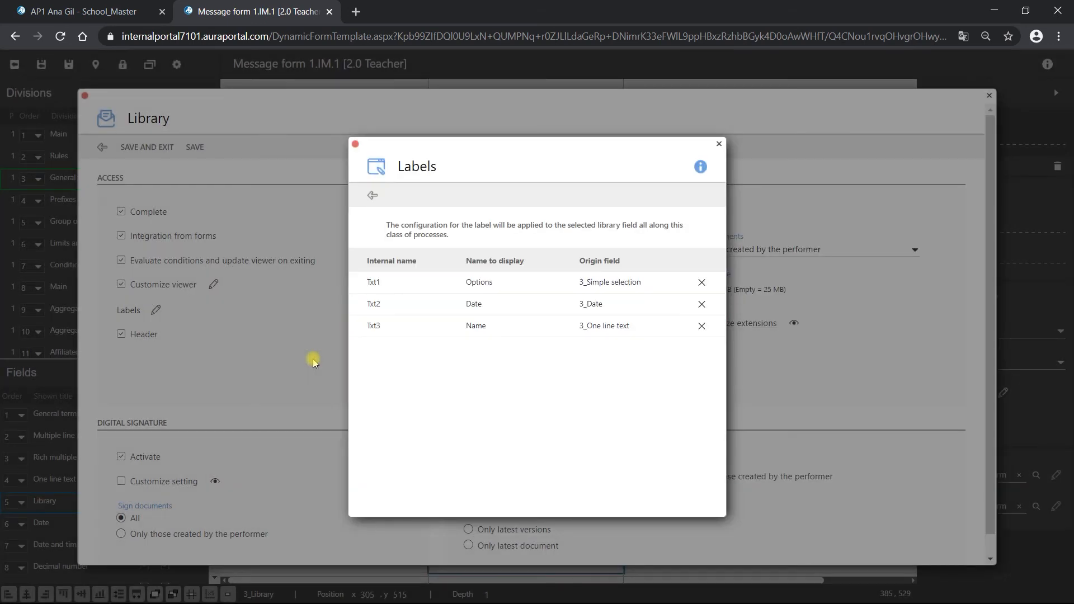
# Step: Close the labels list, save and exit the Library settings and the form design, and return to My tasks
pyautogui.click(370, 196)
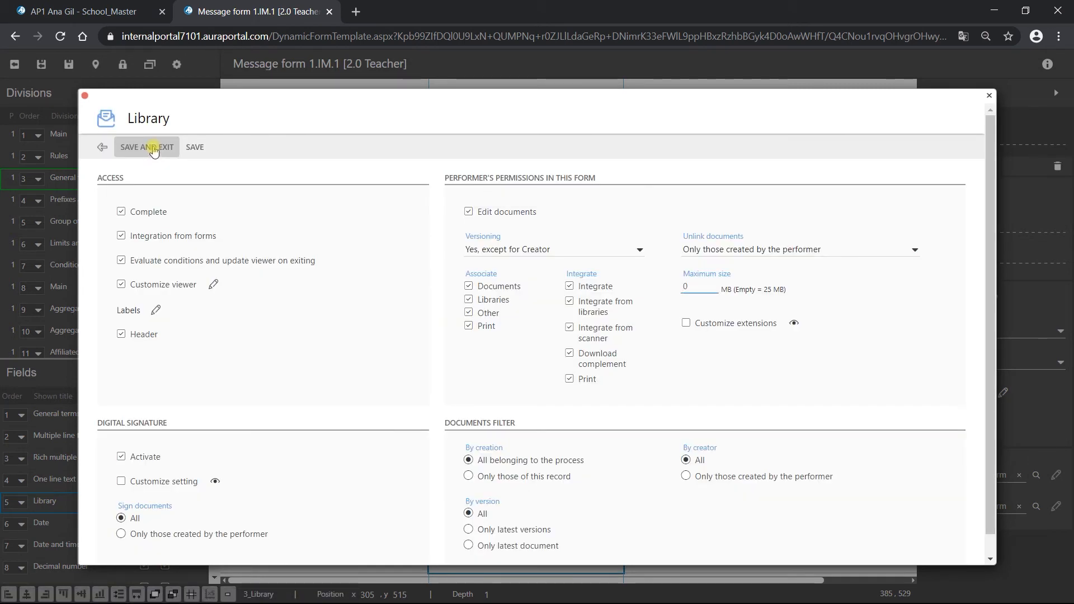
pyautogui.click(150, 147)
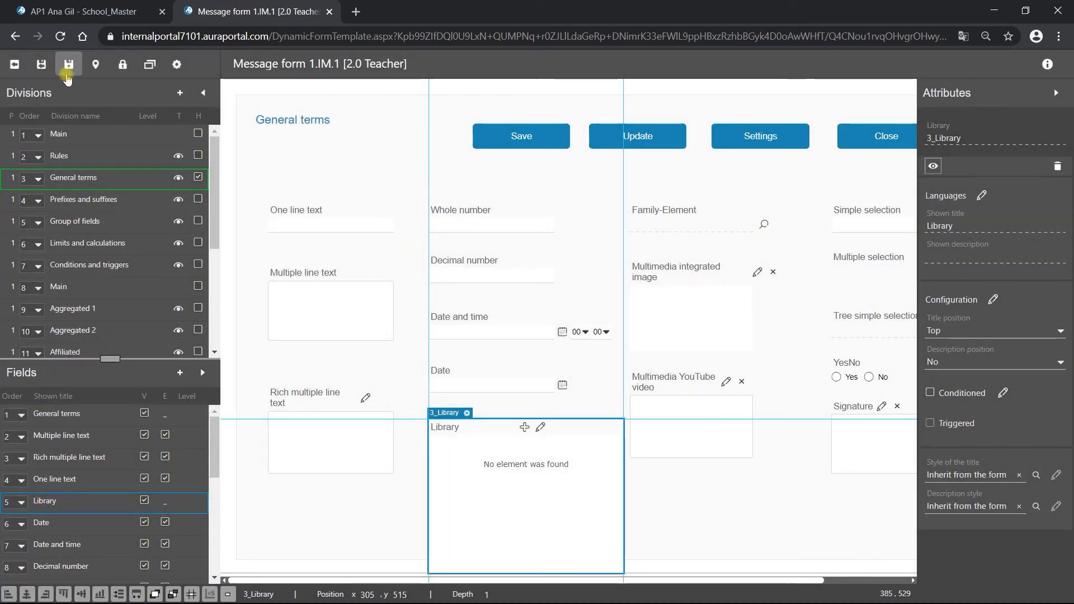
pyautogui.click(60, 68)
pyautogui.click(42, 67)
pyautogui.click(163, 109)
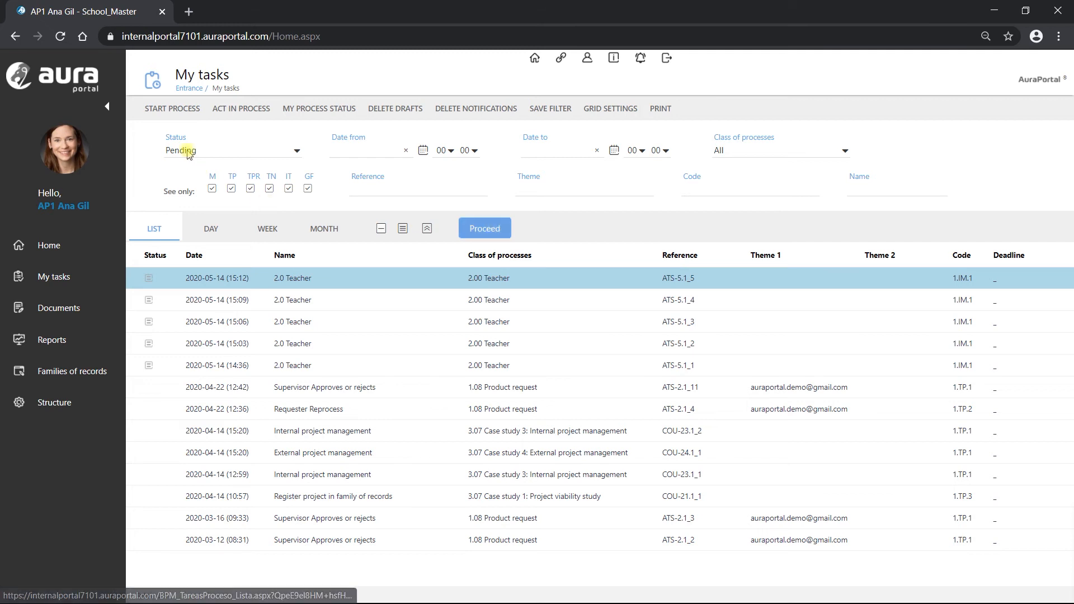
# Step: Start a new 2.00 Teacher process and open its General terms section
pyautogui.click(173, 109)
pyautogui.click(204, 237)
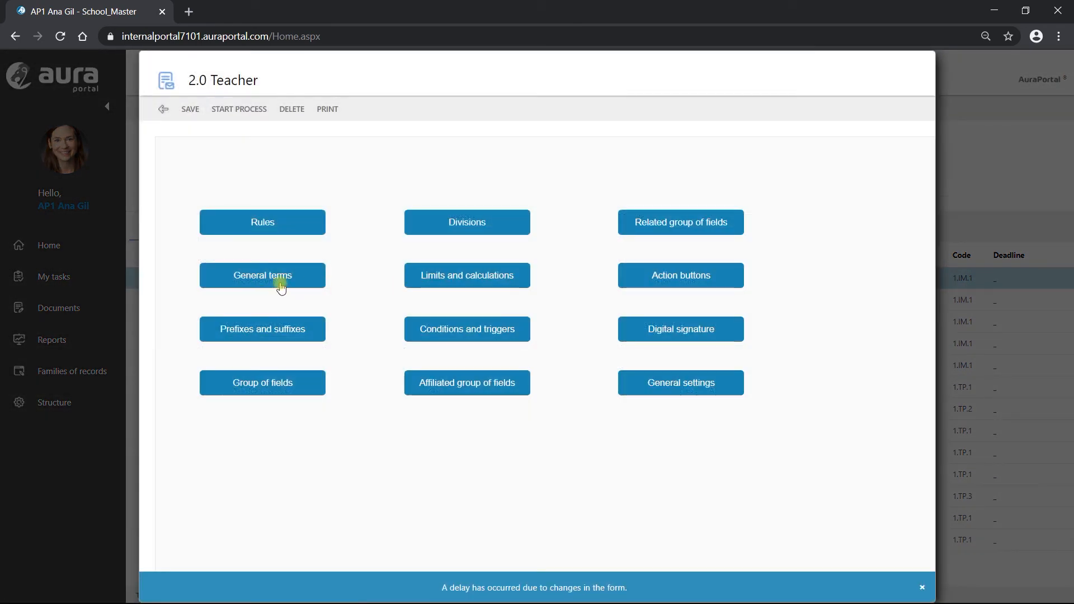
pyautogui.click(280, 287)
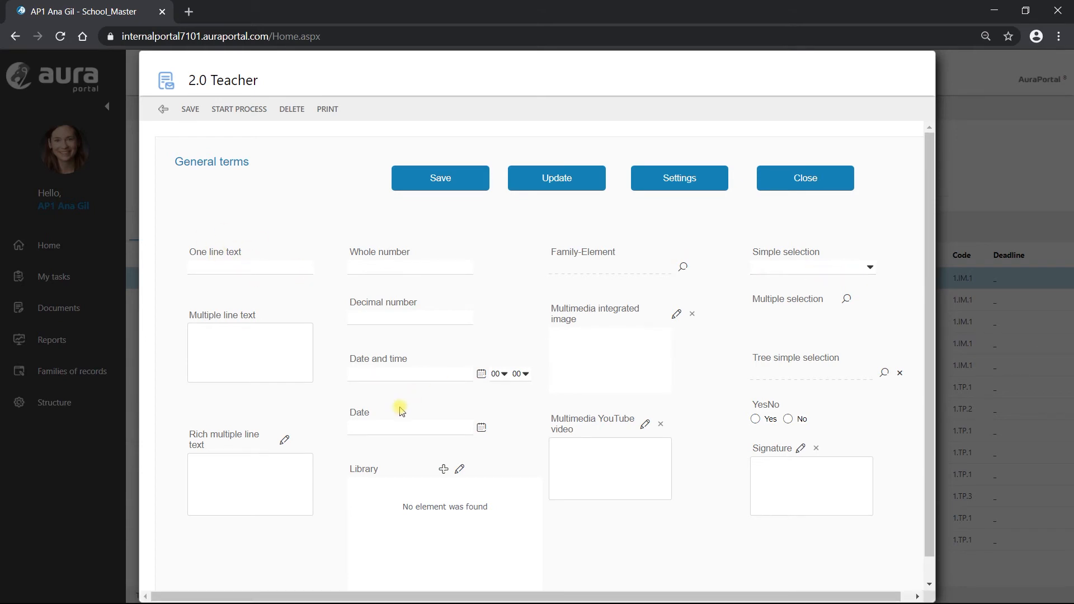
# Step: Fill in the form with Date and time 2020-05-05, Simple selection 1 and the one line text "test"
pyautogui.click(483, 375)
pyautogui.click(483, 376)
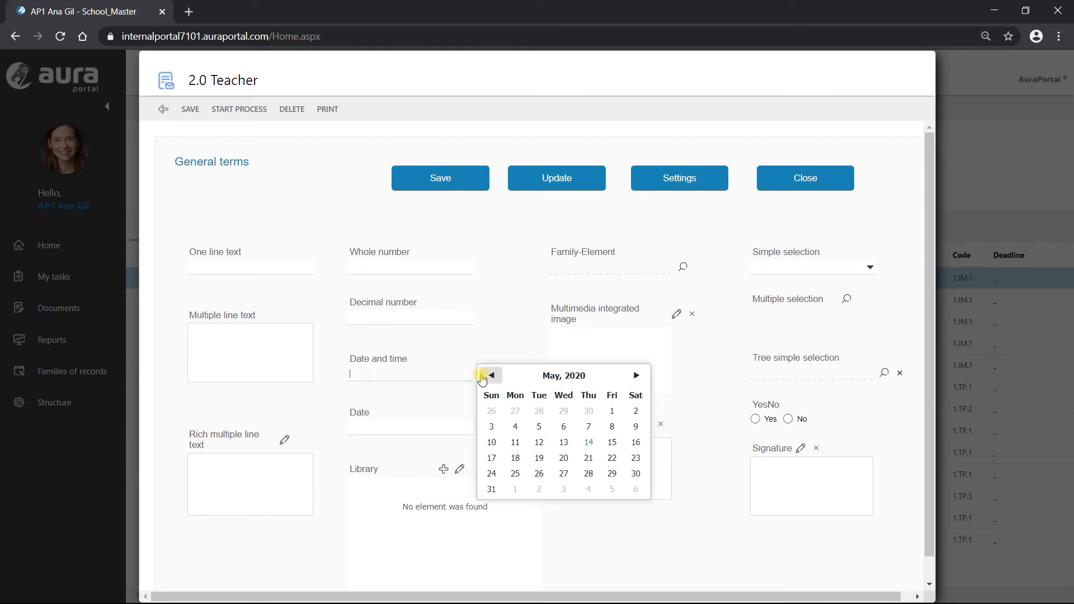
pyautogui.click(540, 427)
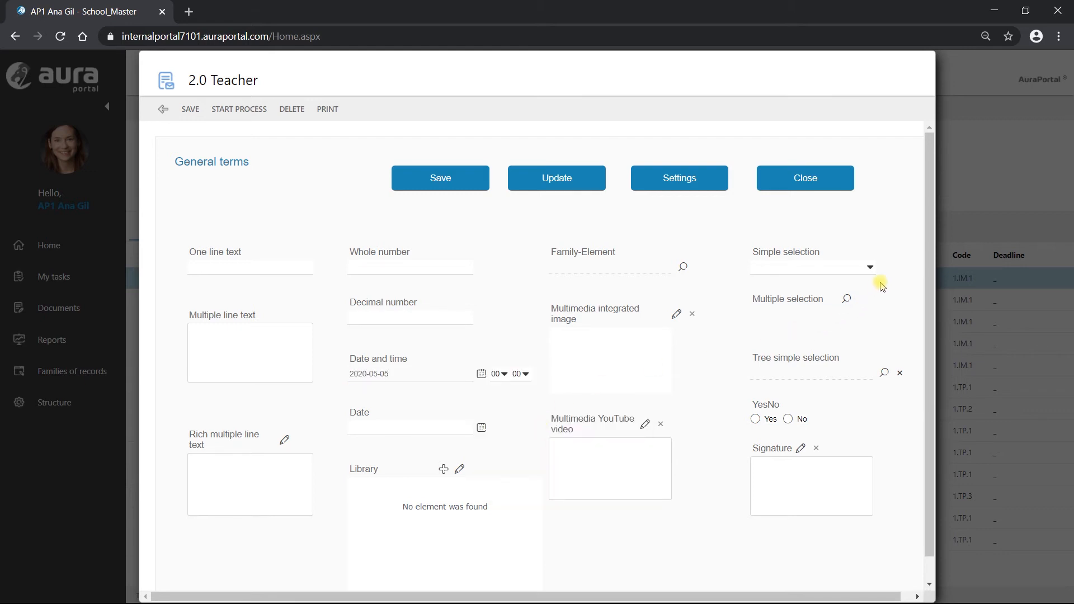
pyautogui.click(870, 267)
pyautogui.click(829, 290)
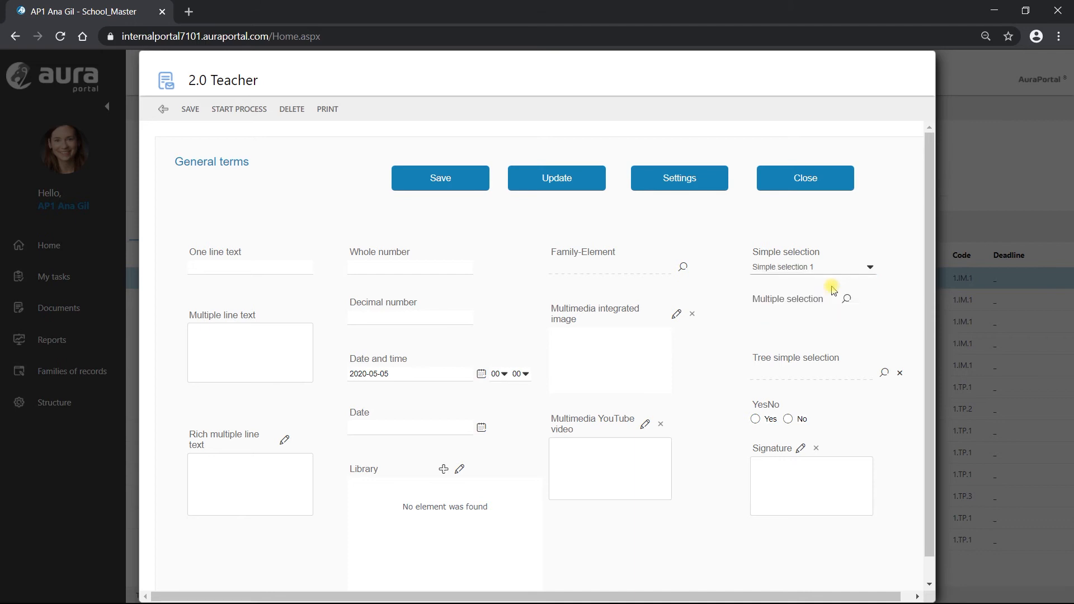
pyautogui.click(270, 269)
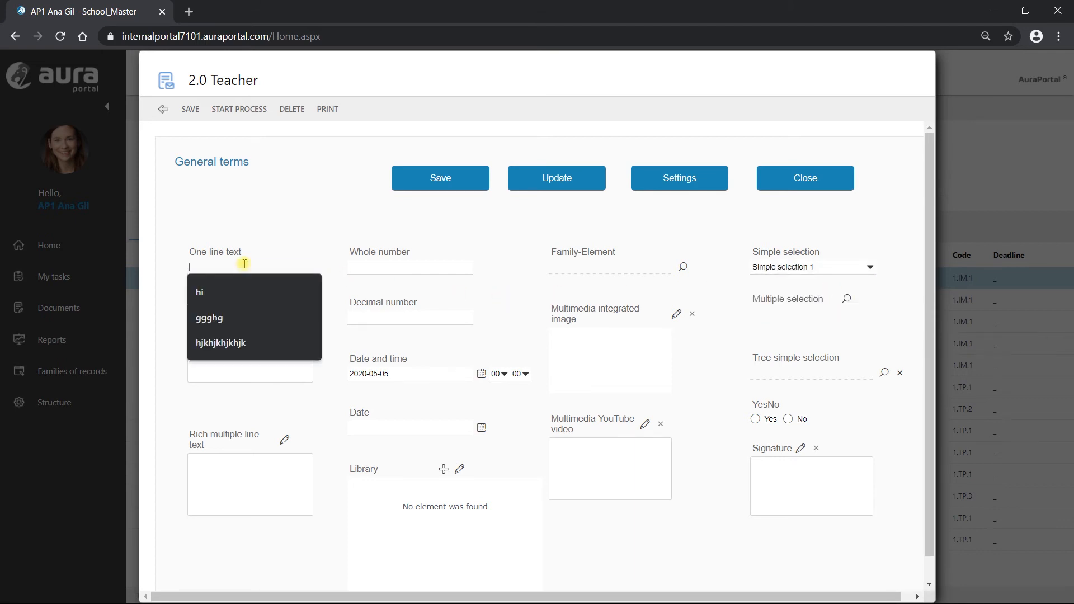
pyautogui.write('test')
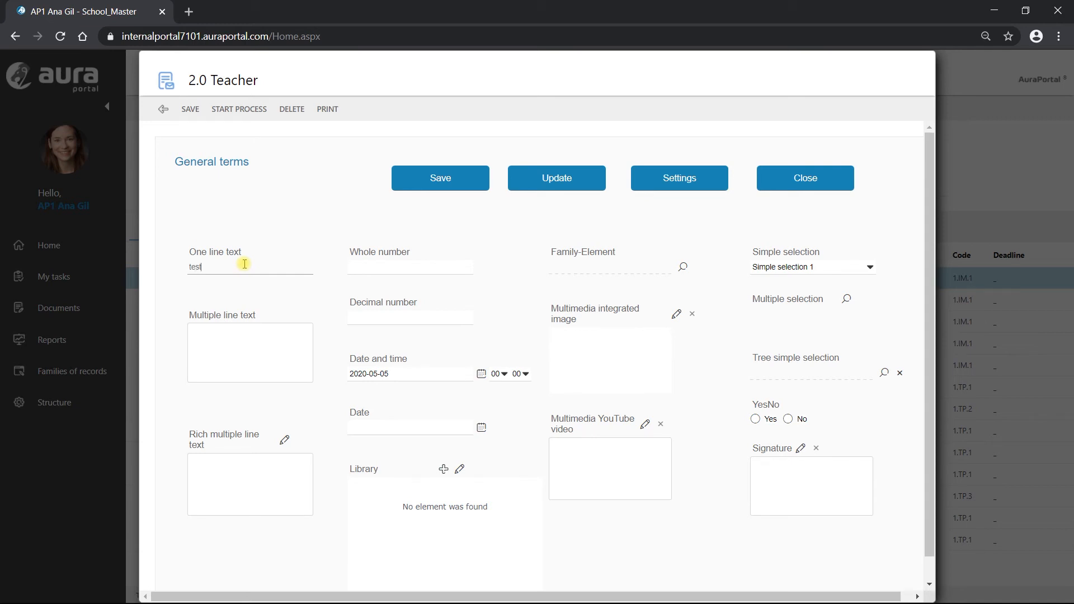
# Step: Integrate Ac1.doc into the Library field and save its label values with the description left empty
pyautogui.click(443, 469)
pyautogui.click(545, 323)
pyautogui.doubleClick(643, 342)
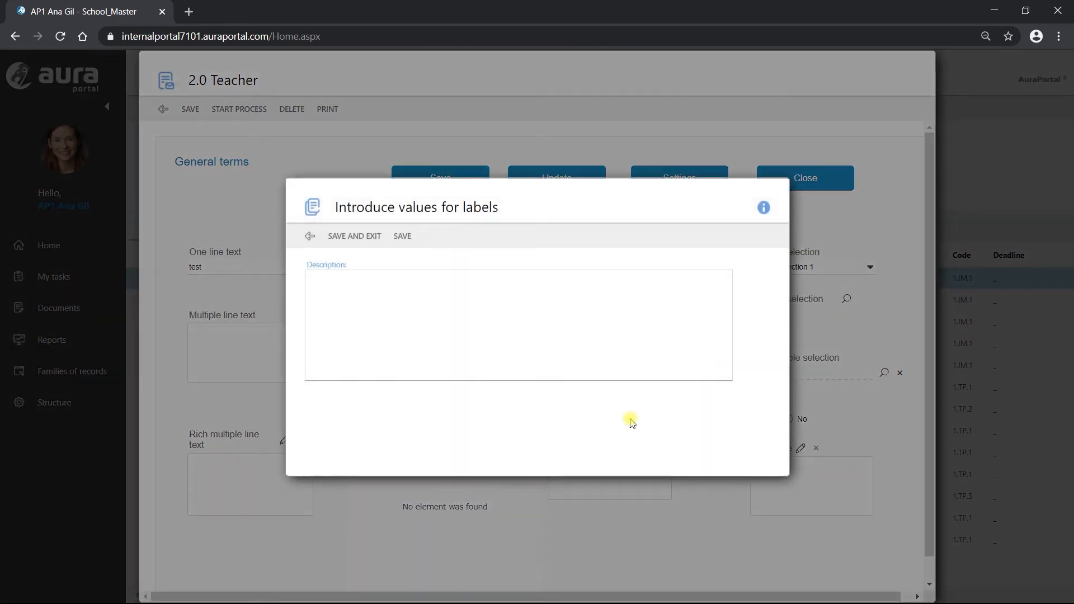
pyautogui.click(348, 236)
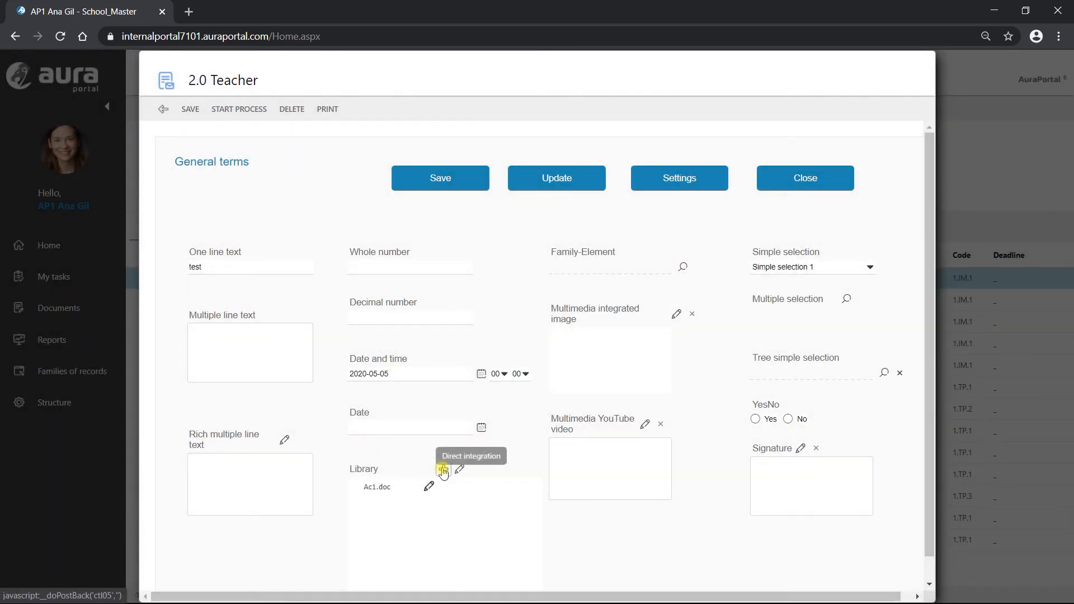
# Step: Integrate 1Letter.doc into the Library field and save its label values with the description left empty
pyautogui.click(443, 467)
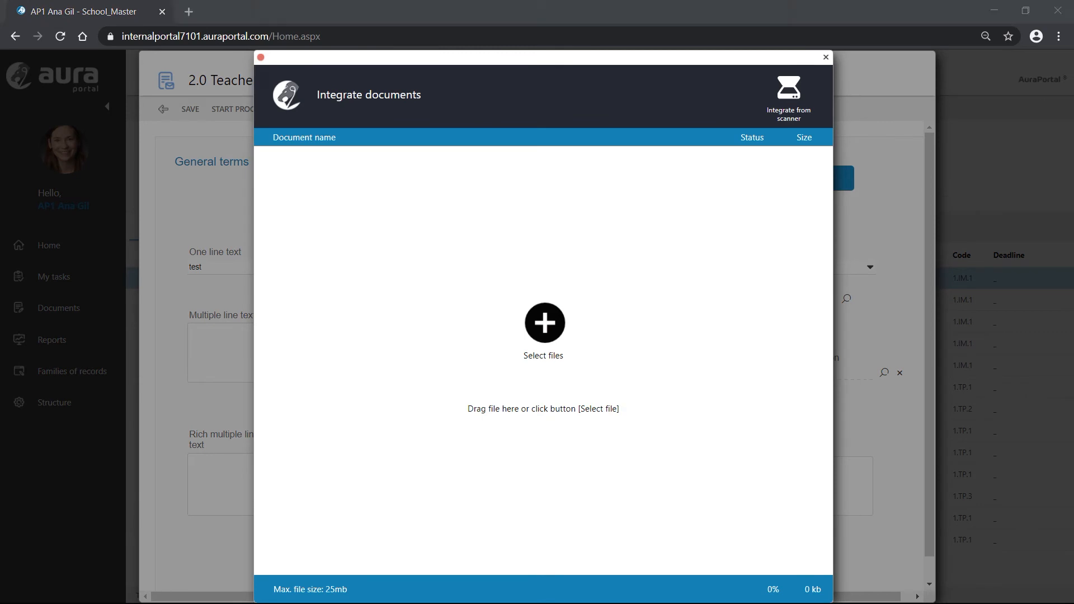
pyautogui.click(545, 323)
pyautogui.doubleClick(612, 348)
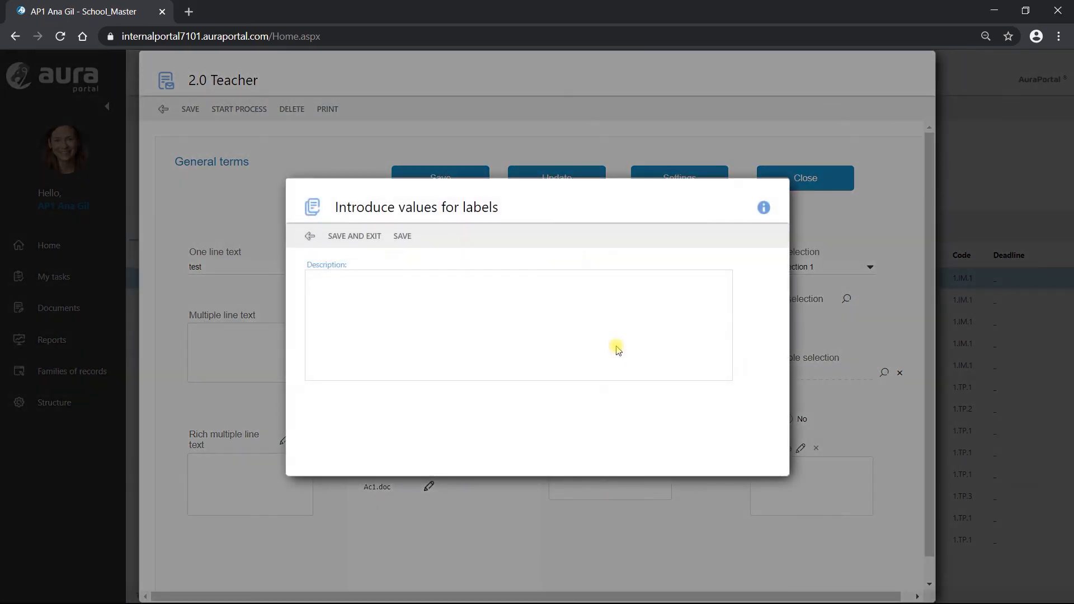
pyautogui.click(343, 235)
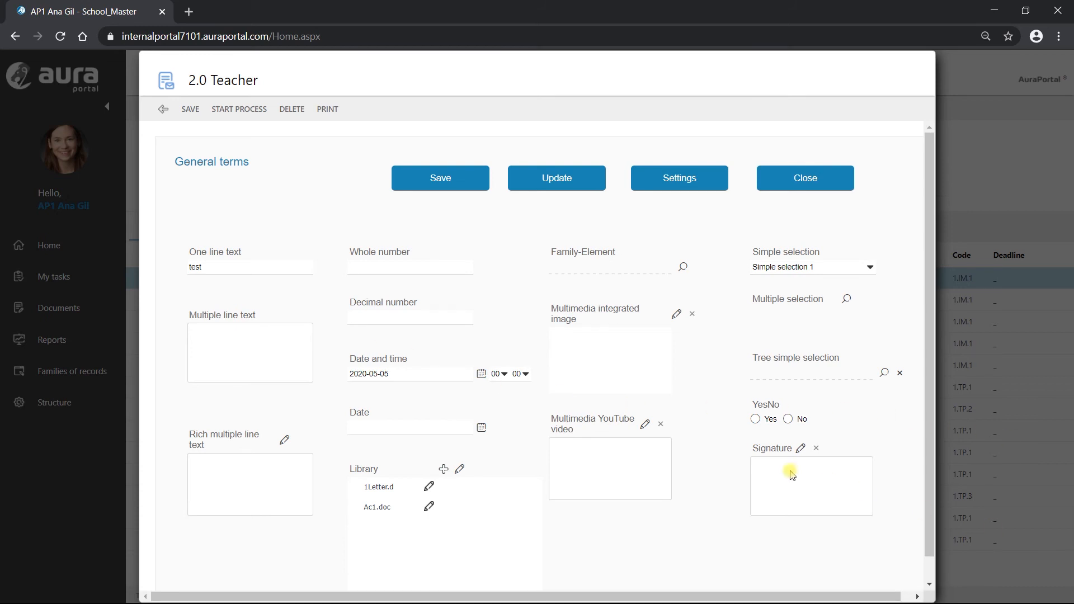
# Step: View the additional information and label values of 1Letter.doc in the Library's documents list, then return to the form
pyautogui.click(459, 469)
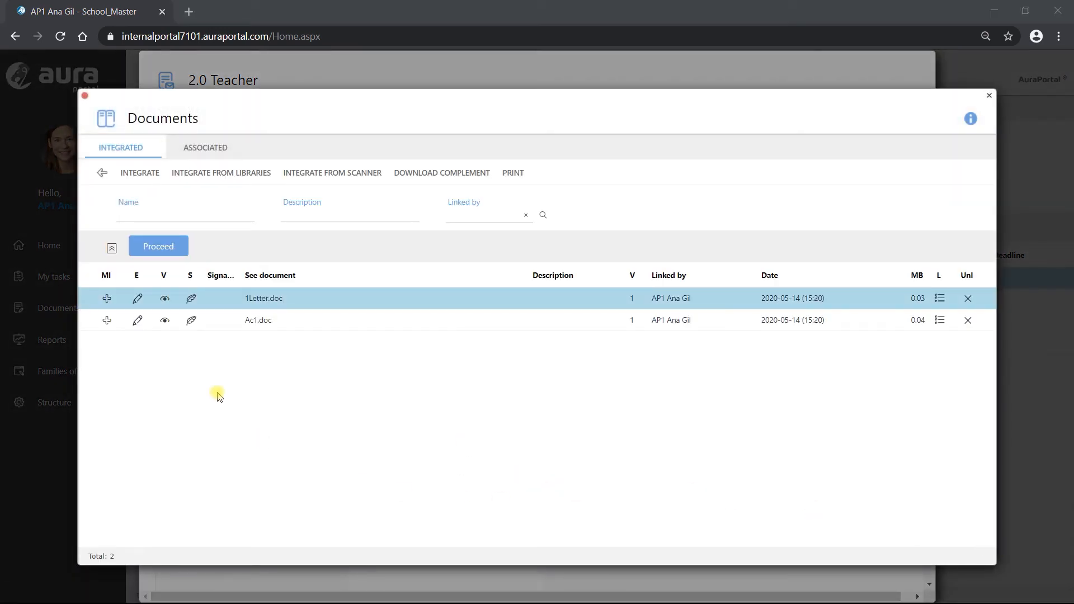
pyautogui.click(108, 300)
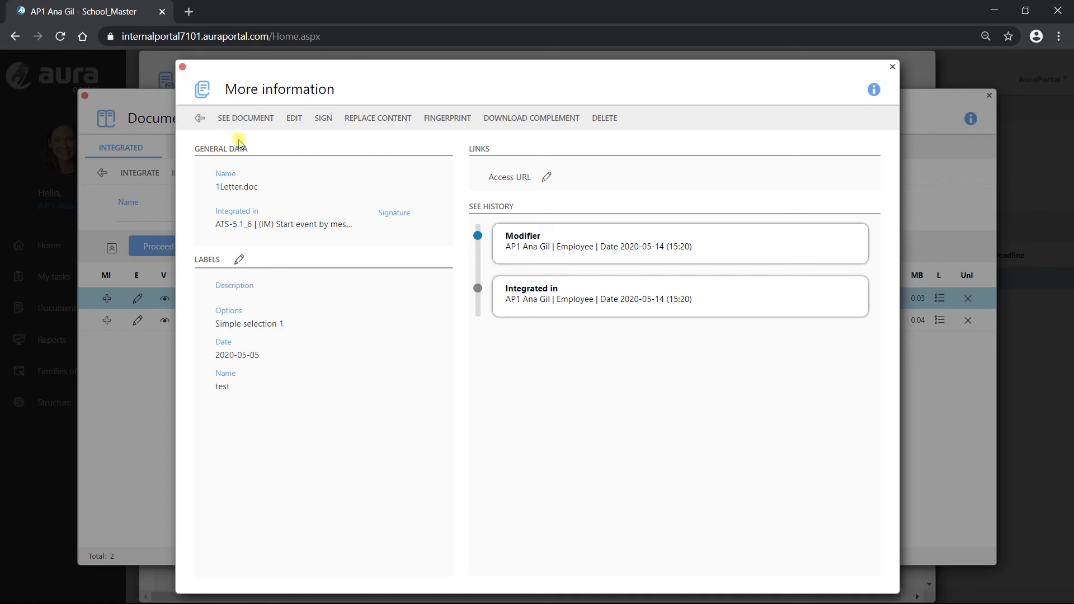
pyautogui.click(199, 119)
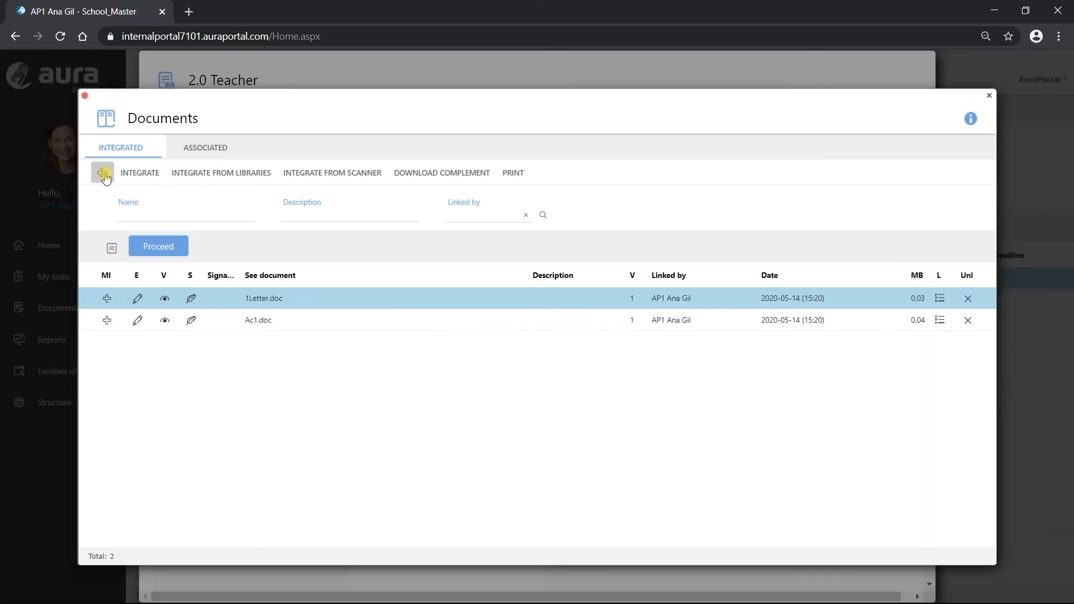
pyautogui.click(105, 174)
# Step: Open the form design and bring up the settings of the Library field in General terms
pyautogui.click(654, 179)
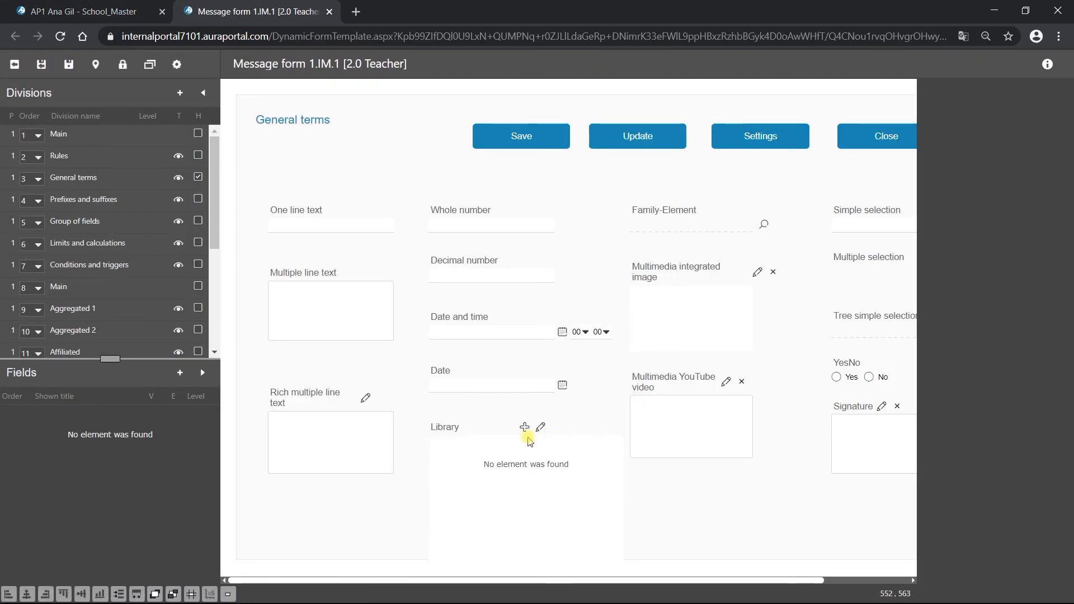
pyautogui.click(490, 445)
pyautogui.click(462, 413)
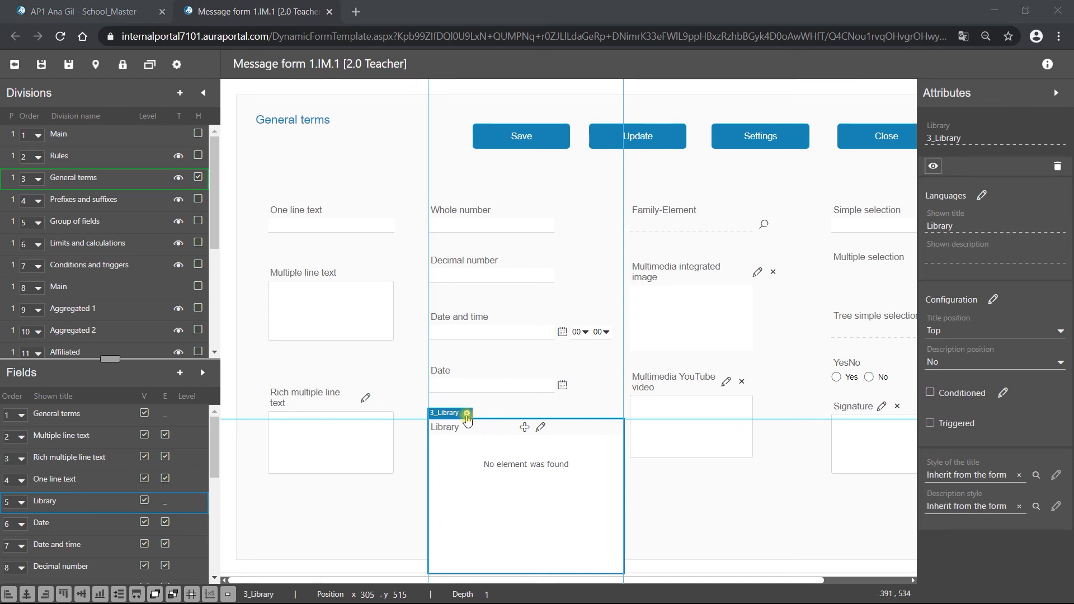
pyautogui.click(466, 414)
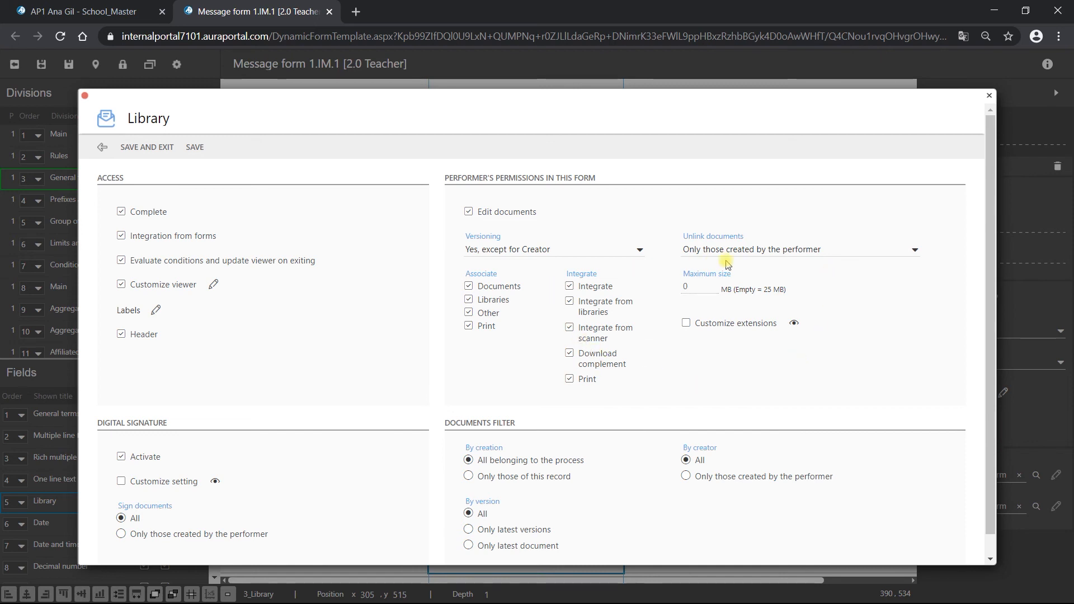
# Step: Review the Unlink documents options, enable Customize extensions and examine its allowed and refused extensions configuration without entering any
pyautogui.click(916, 252)
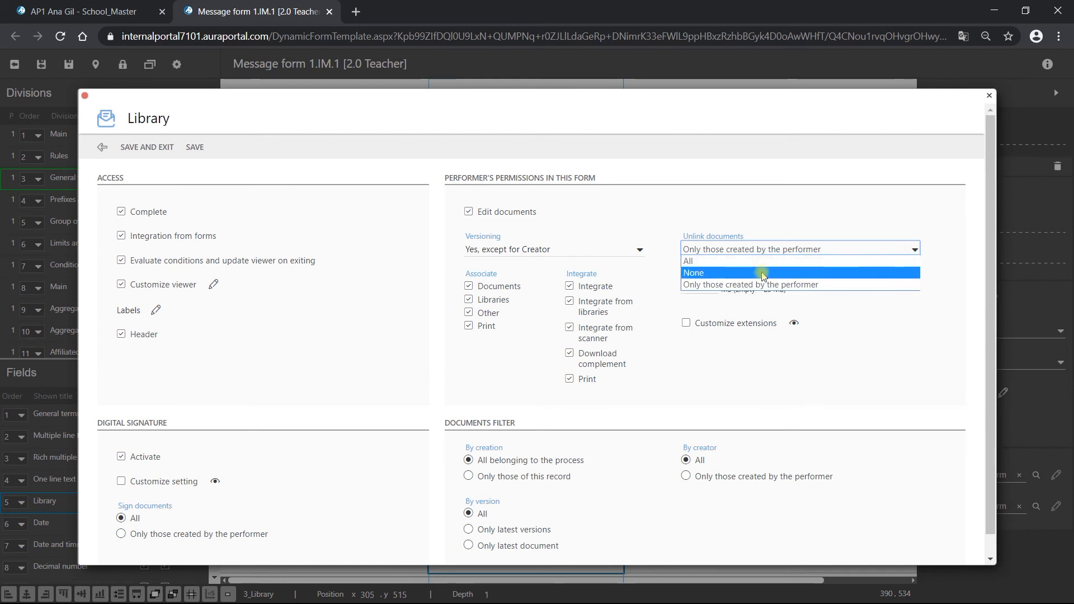
pyautogui.click(838, 344)
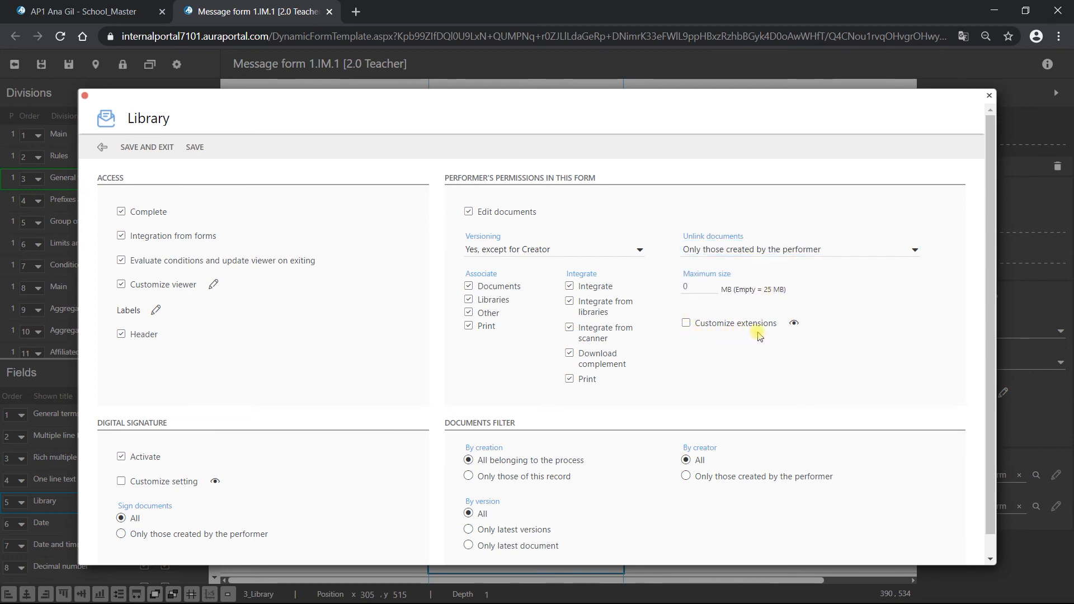
pyautogui.click(687, 324)
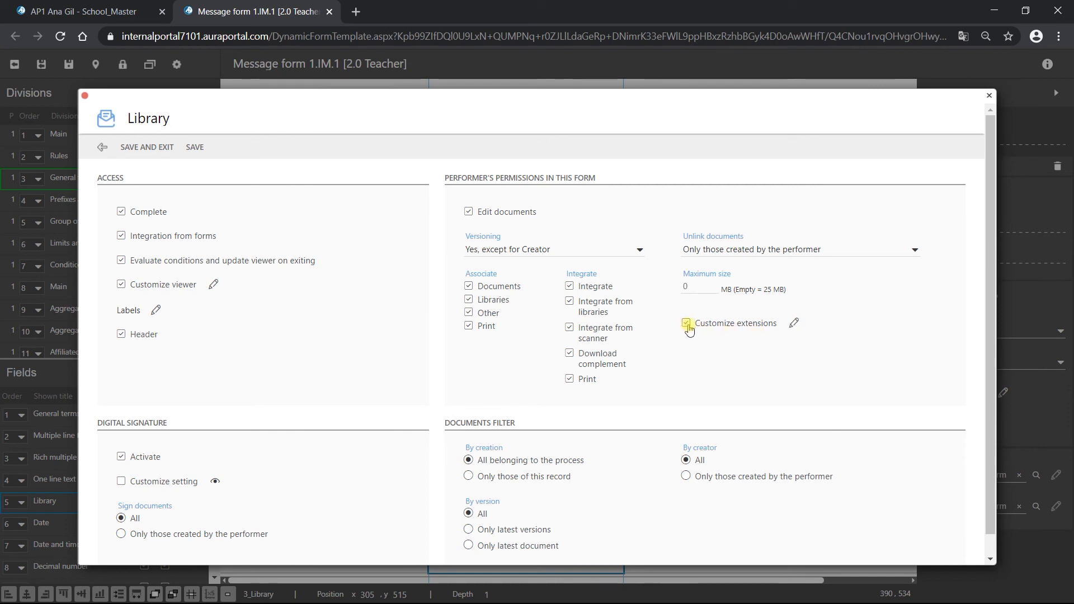
pyautogui.click(794, 324)
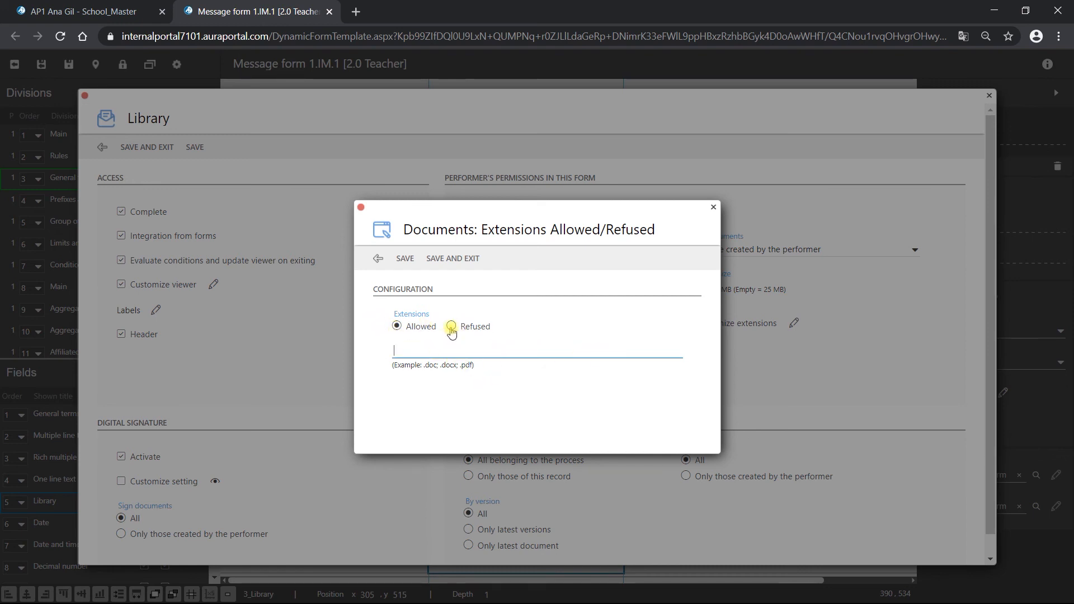
pyautogui.click(379, 261)
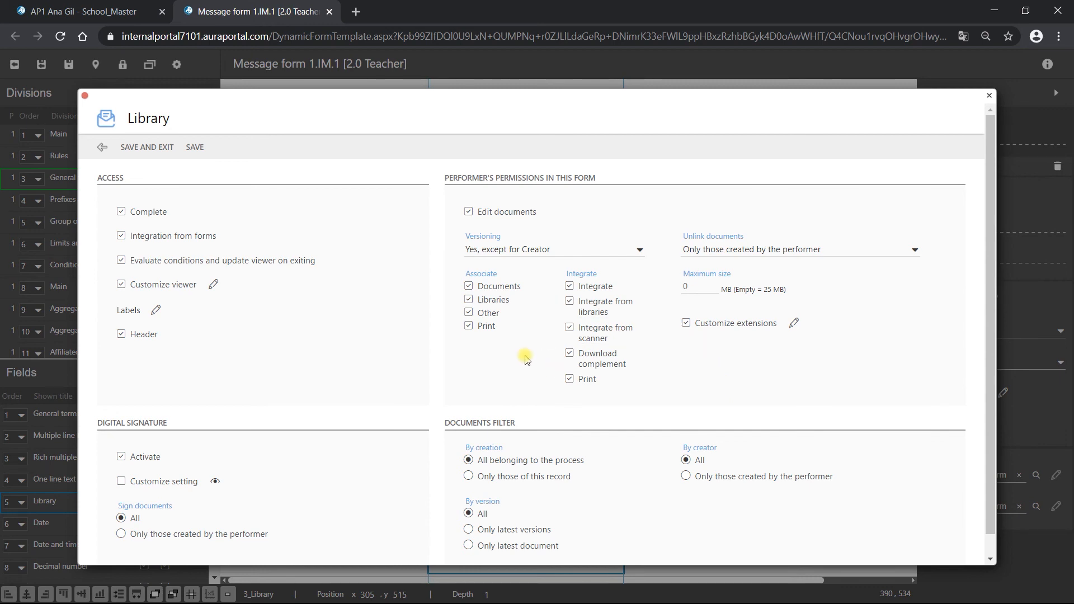
# Step: Disable associating libraries, integrating from libraries and the Print permission under Integrate, saving and exiting both the Library settings and form design
pyautogui.click(469, 301)
pyautogui.click(570, 382)
pyautogui.click(571, 305)
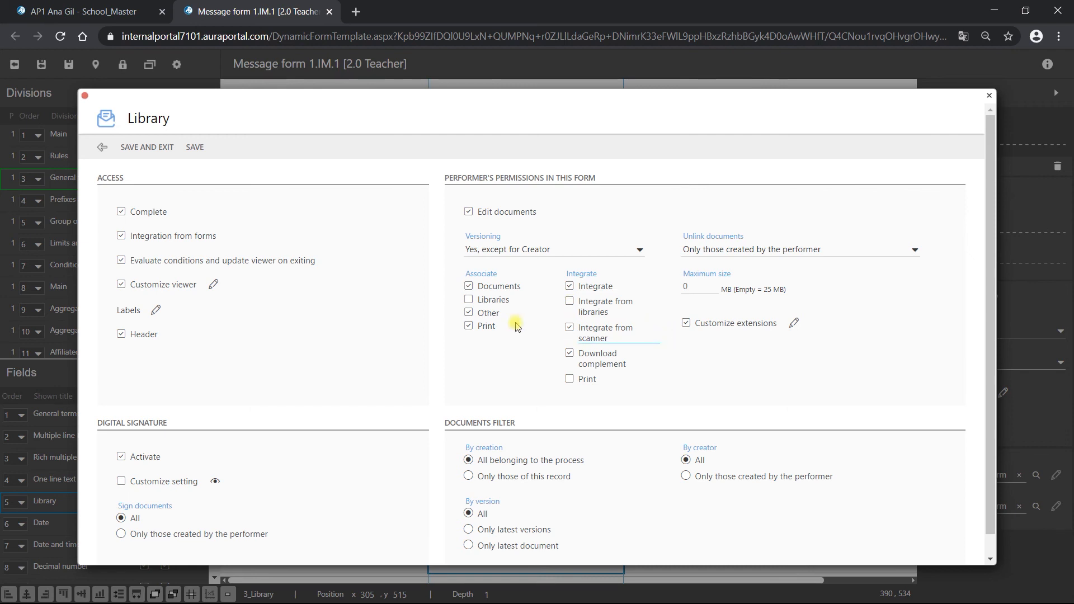
pyautogui.click(146, 147)
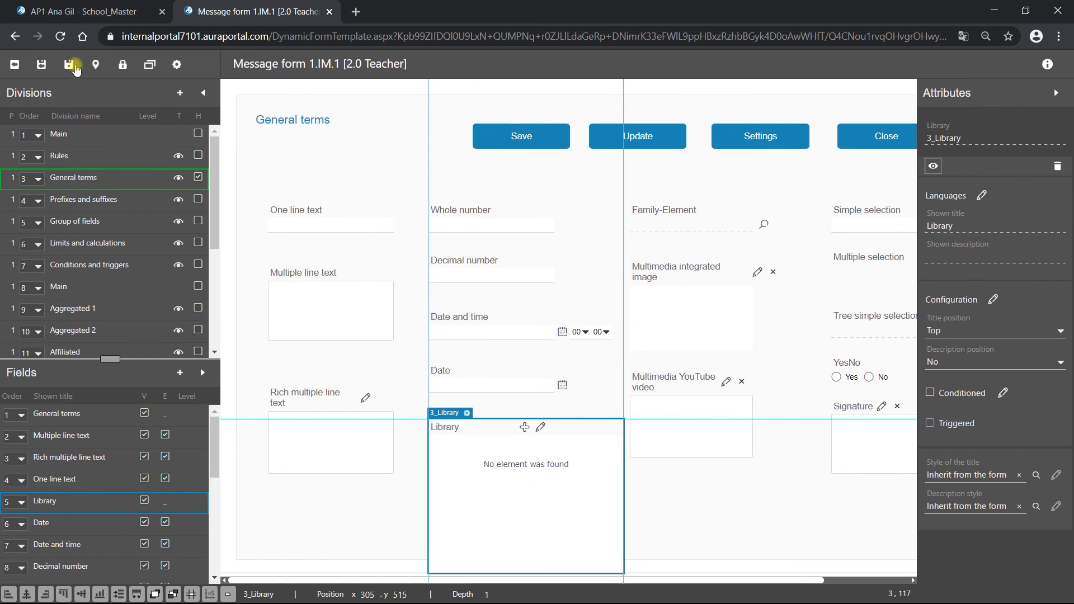
pyautogui.click(72, 65)
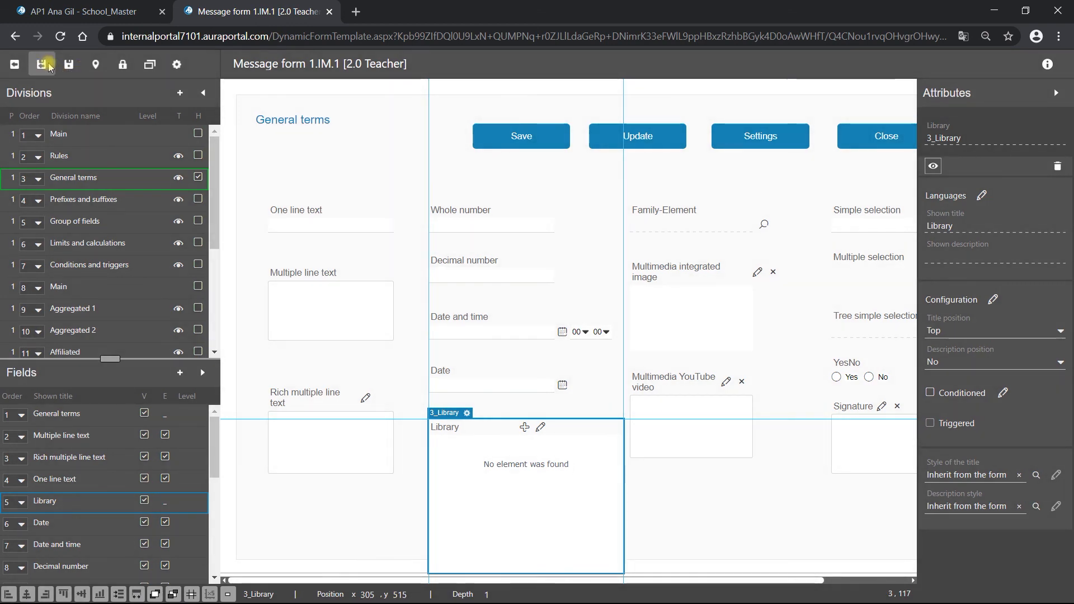
pyautogui.click(48, 65)
# Step: Leave the current form, start a new 2.0 Teacher process and open its General terms section
pyautogui.click(165, 111)
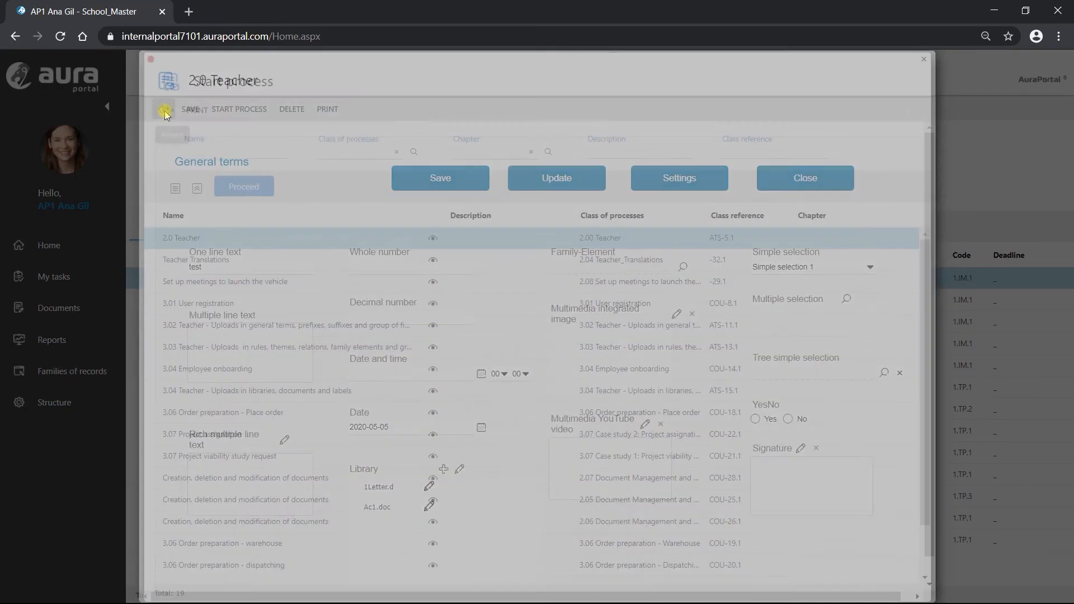
pyautogui.click(167, 110)
pyautogui.click(173, 109)
pyautogui.click(212, 240)
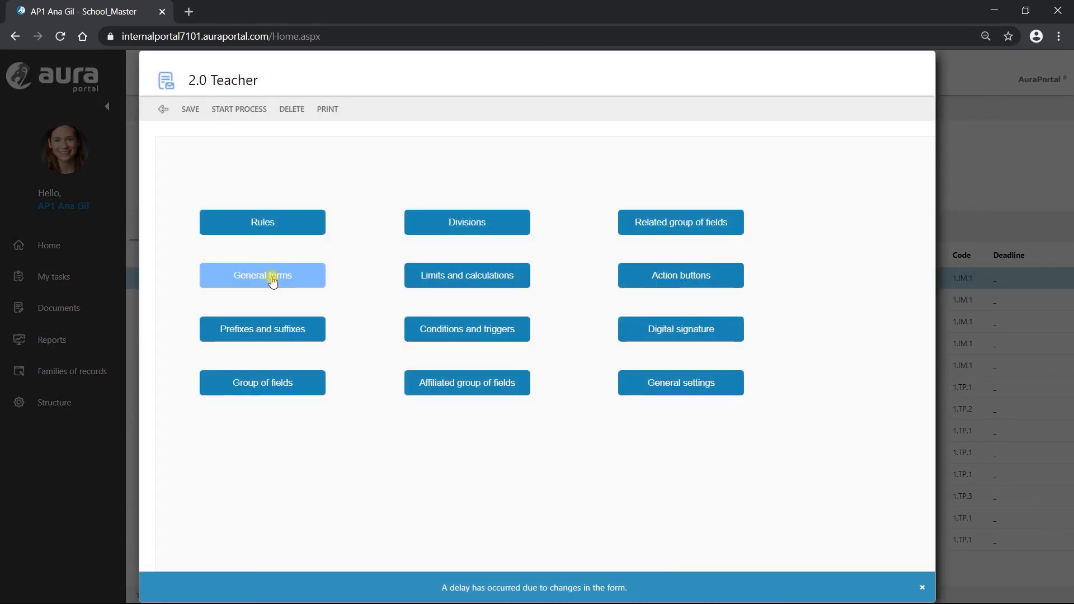
pyautogui.click(273, 282)
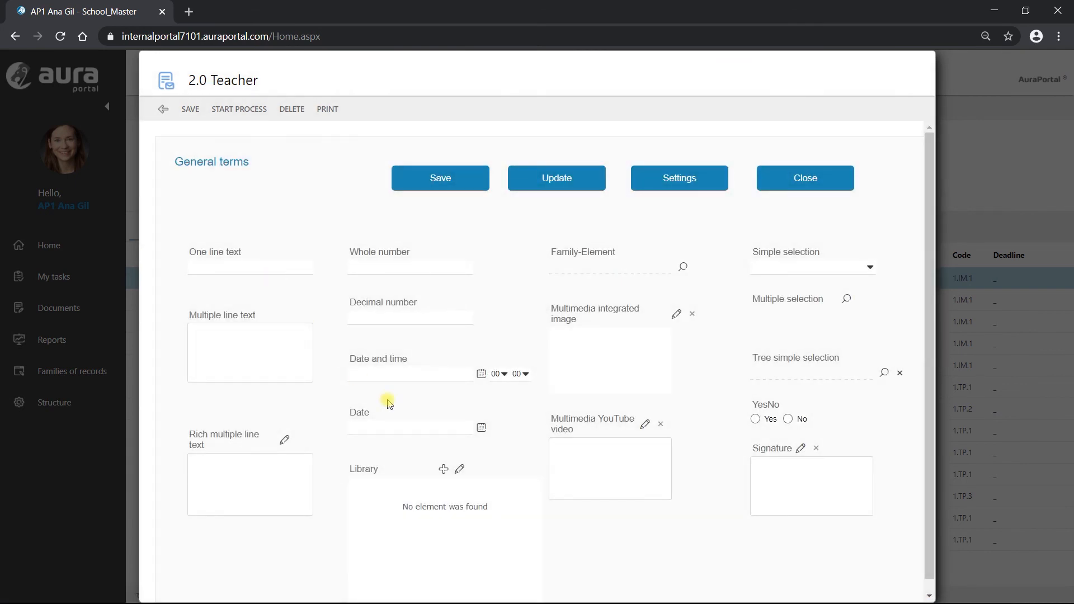
# Step: Integrate Ac1.doc into the new form's Library field, leaving the description empty and saving the label values
pyautogui.click(460, 471)
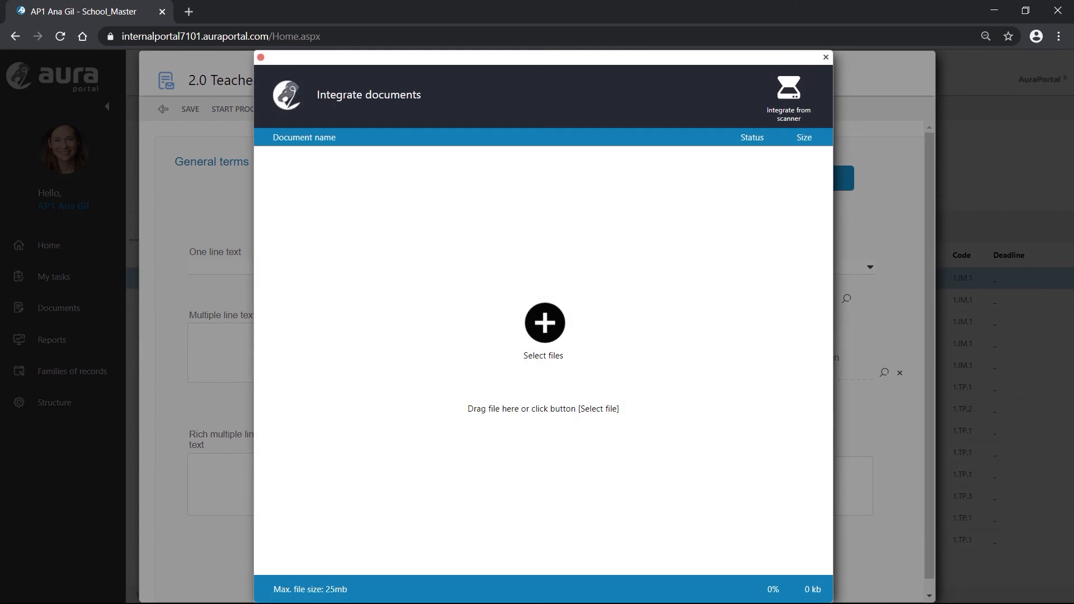
pyautogui.moveTo(1073, 336); pyautogui.dragTo(595, 338)
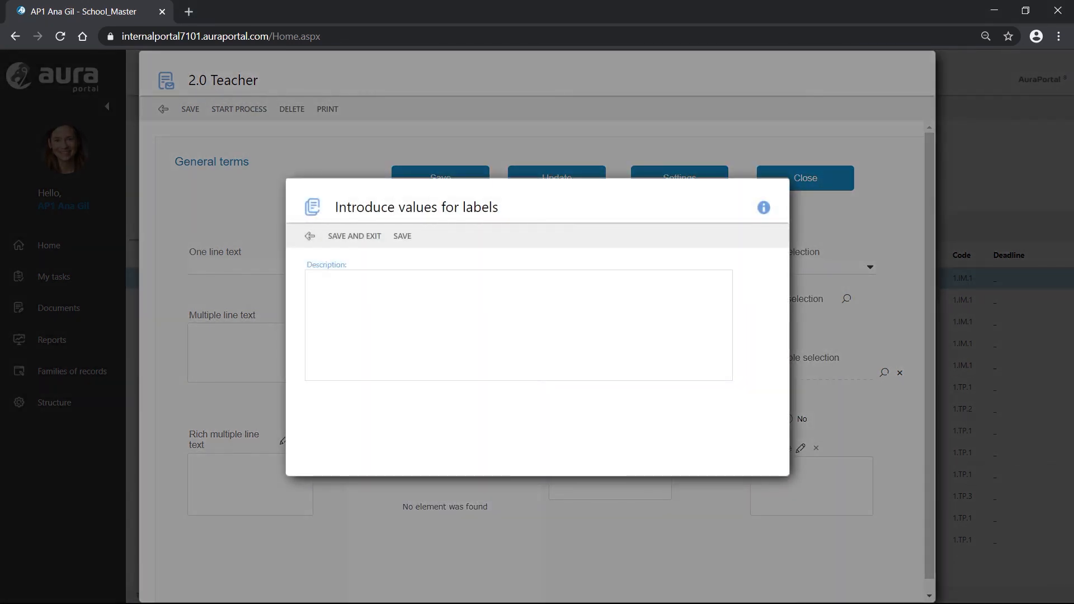
pyautogui.click(356, 237)
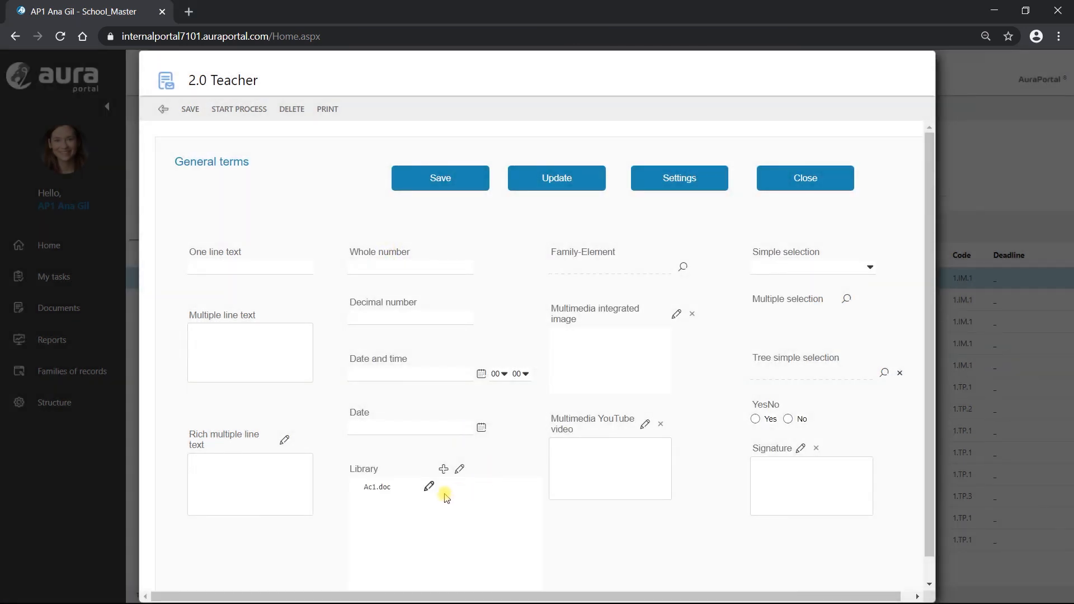
# Step: Compare the actions offered for the Library's integrated and associated documents, then return to the form
pyautogui.click(459, 469)
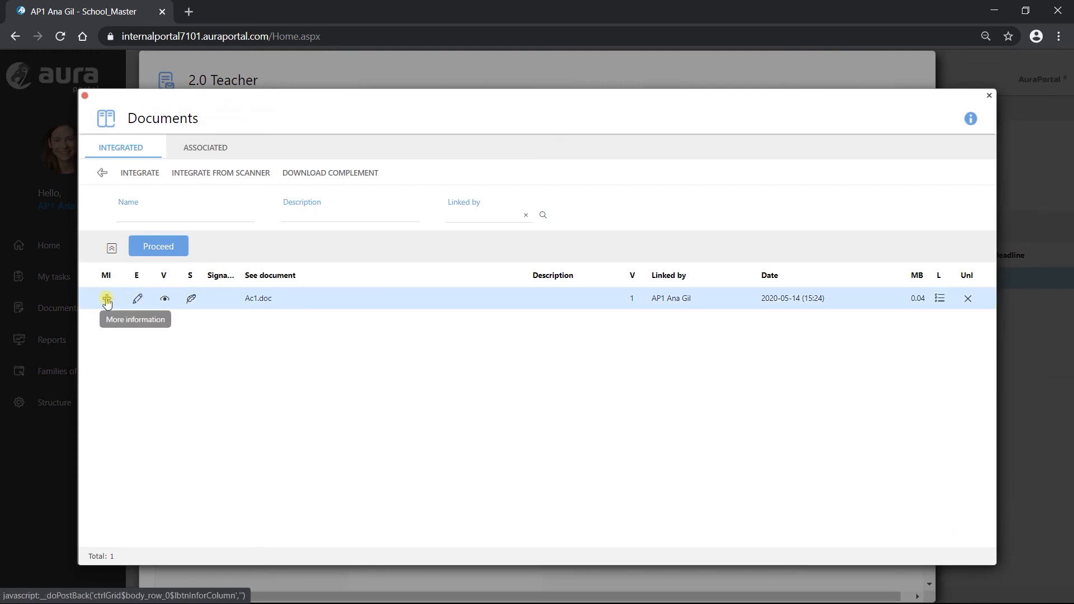
pyautogui.click(201, 147)
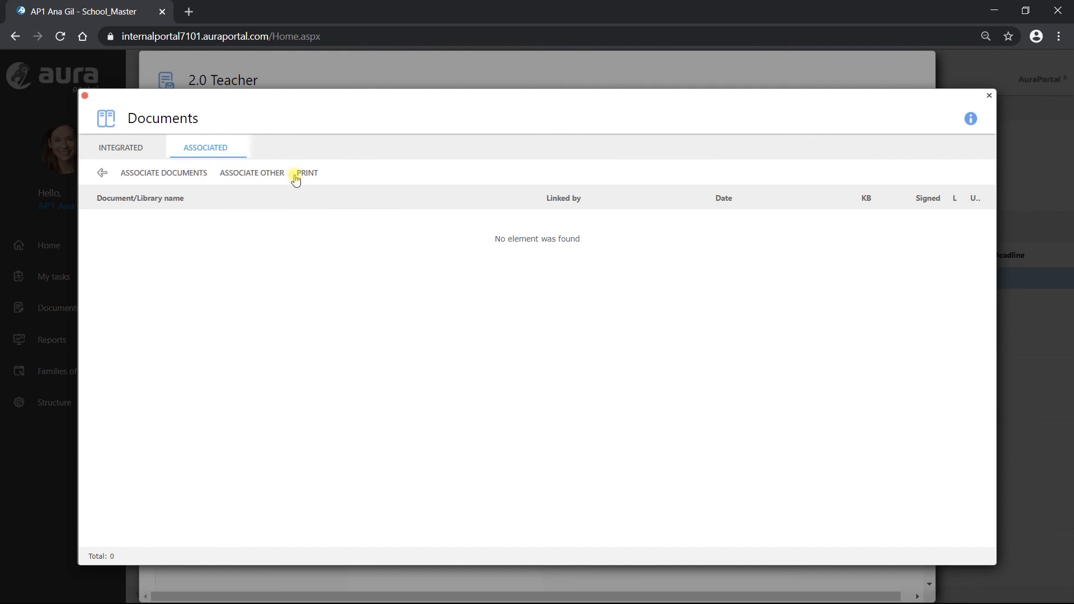
pyautogui.click(120, 147)
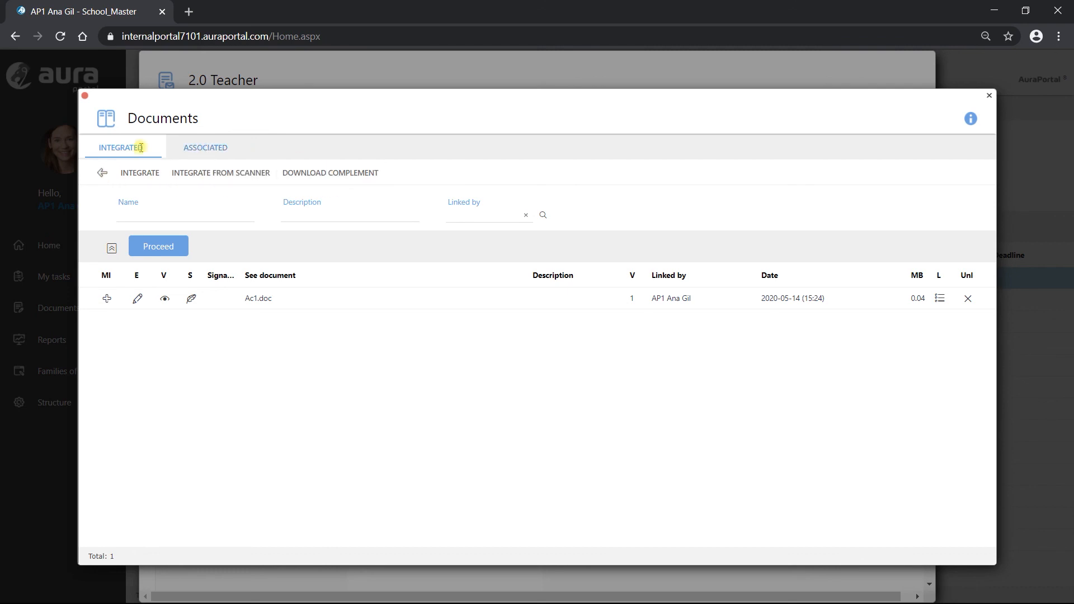
pyautogui.click(208, 150)
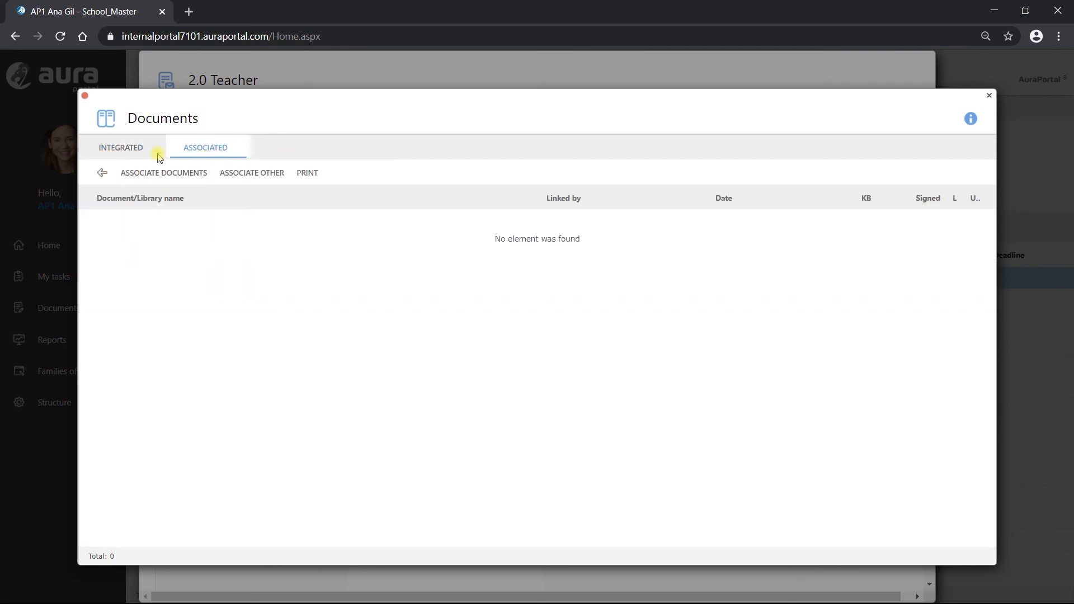
pyautogui.click(118, 149)
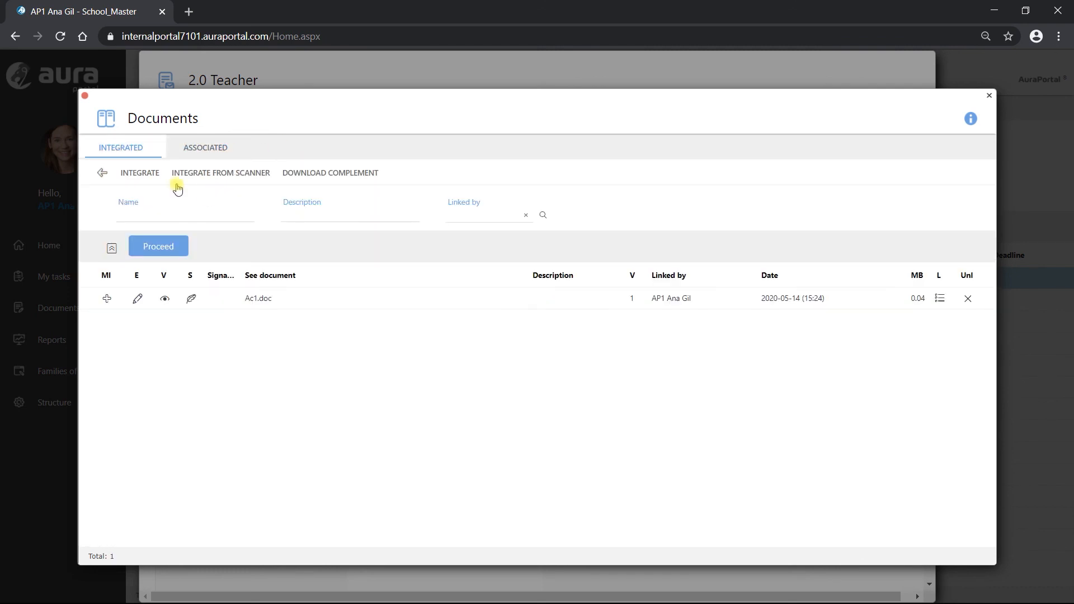
pyautogui.click(103, 173)
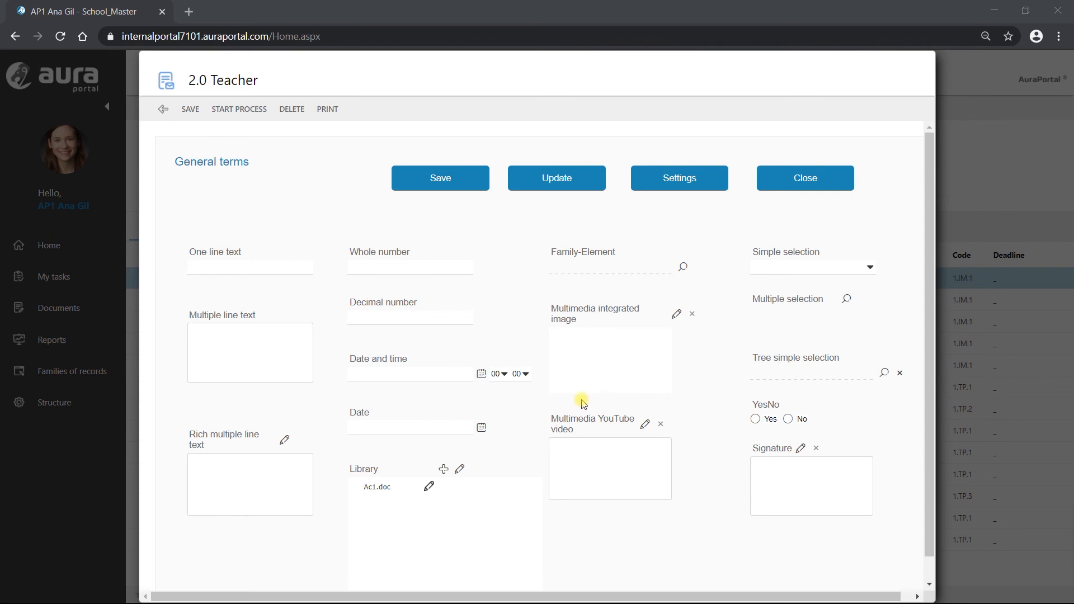
# Step: Return to the form design and reopen the Library field's settings
pyautogui.click(683, 179)
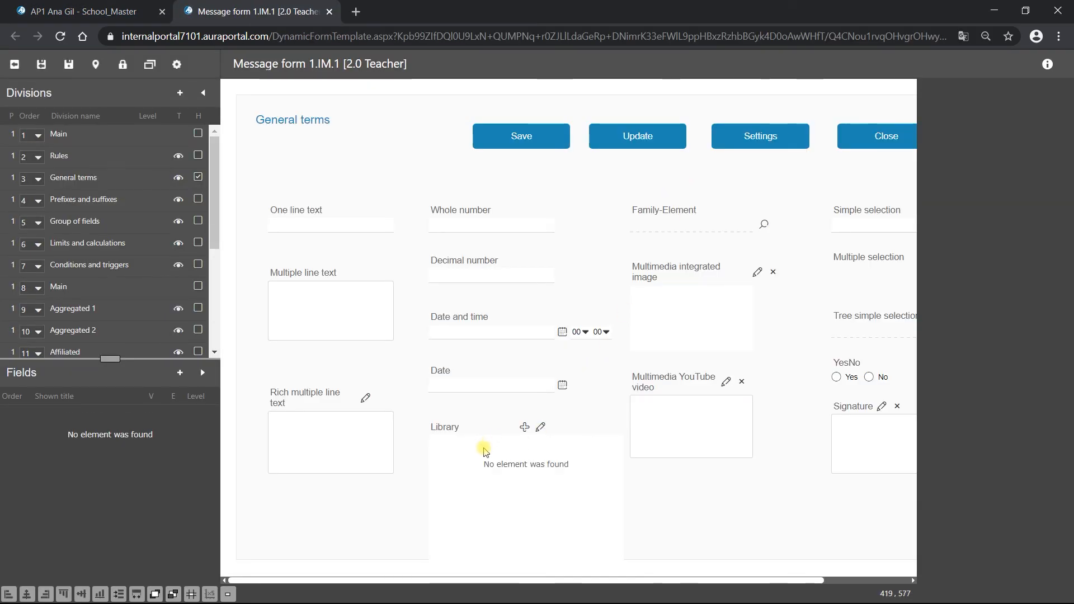
pyautogui.click(481, 446)
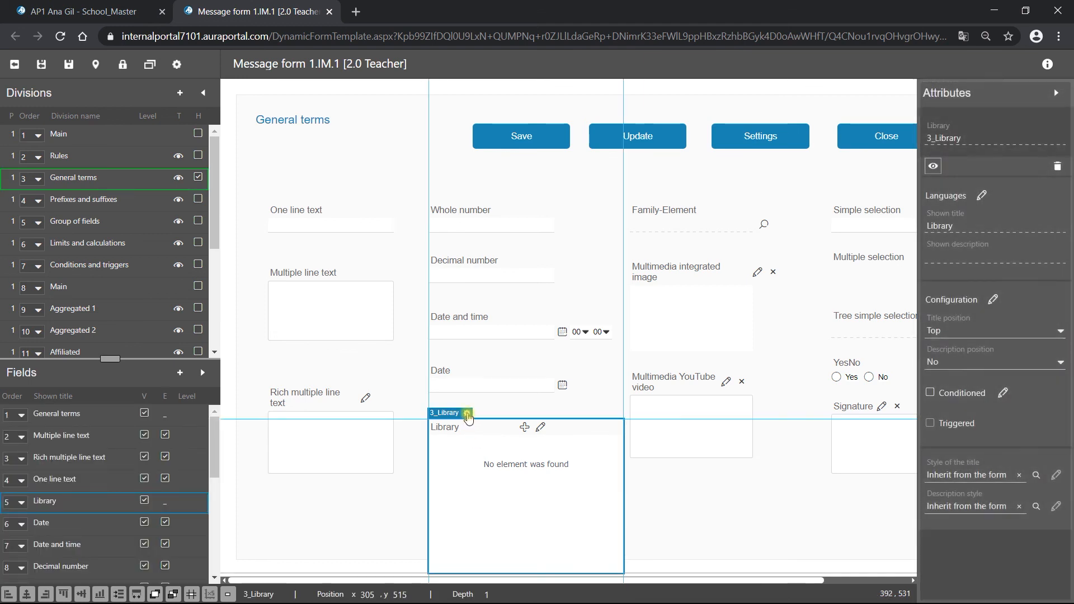
pyautogui.click(468, 415)
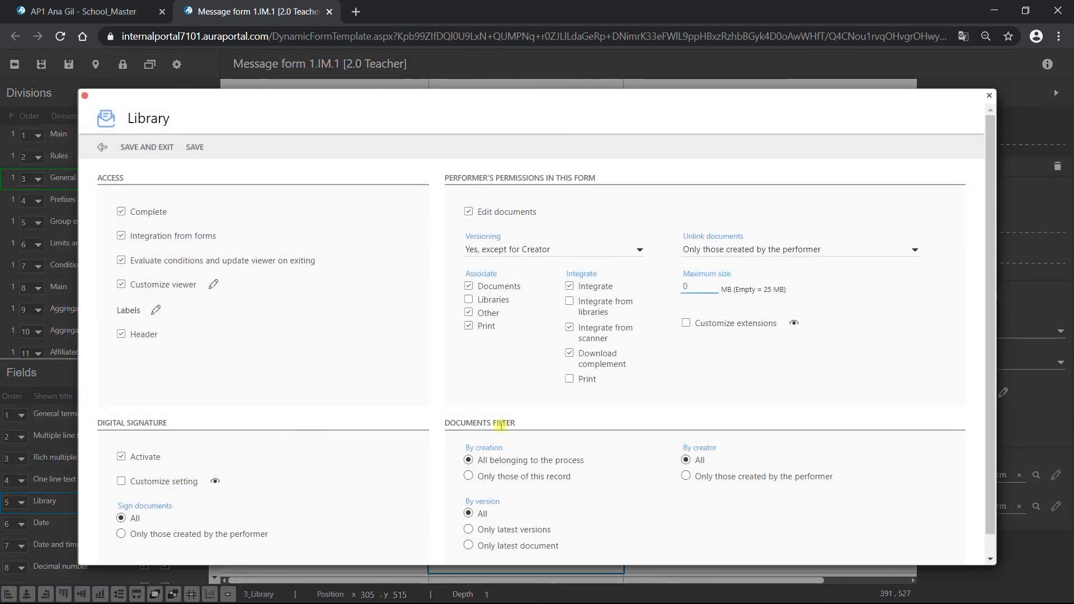